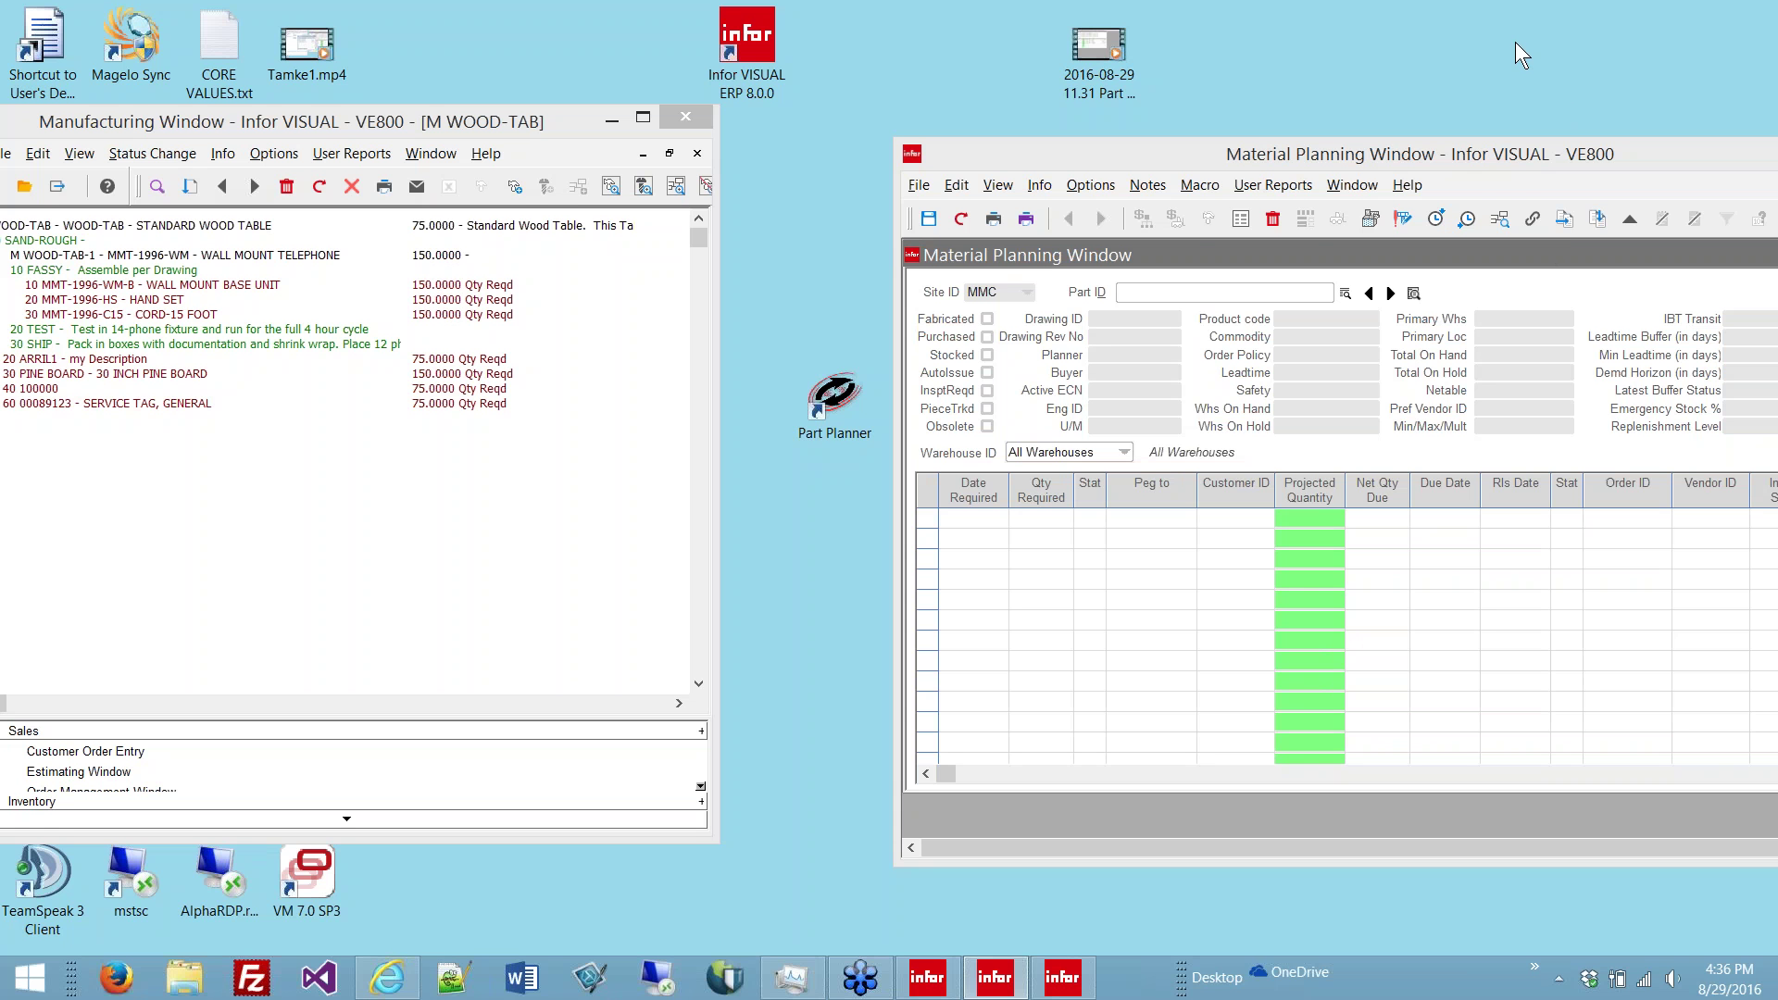
Step: Arrange the Manufacturing Window and the Material Planning Window side by side on the desktop
{"action": "left_click", "coordinate": [1187, 219]}
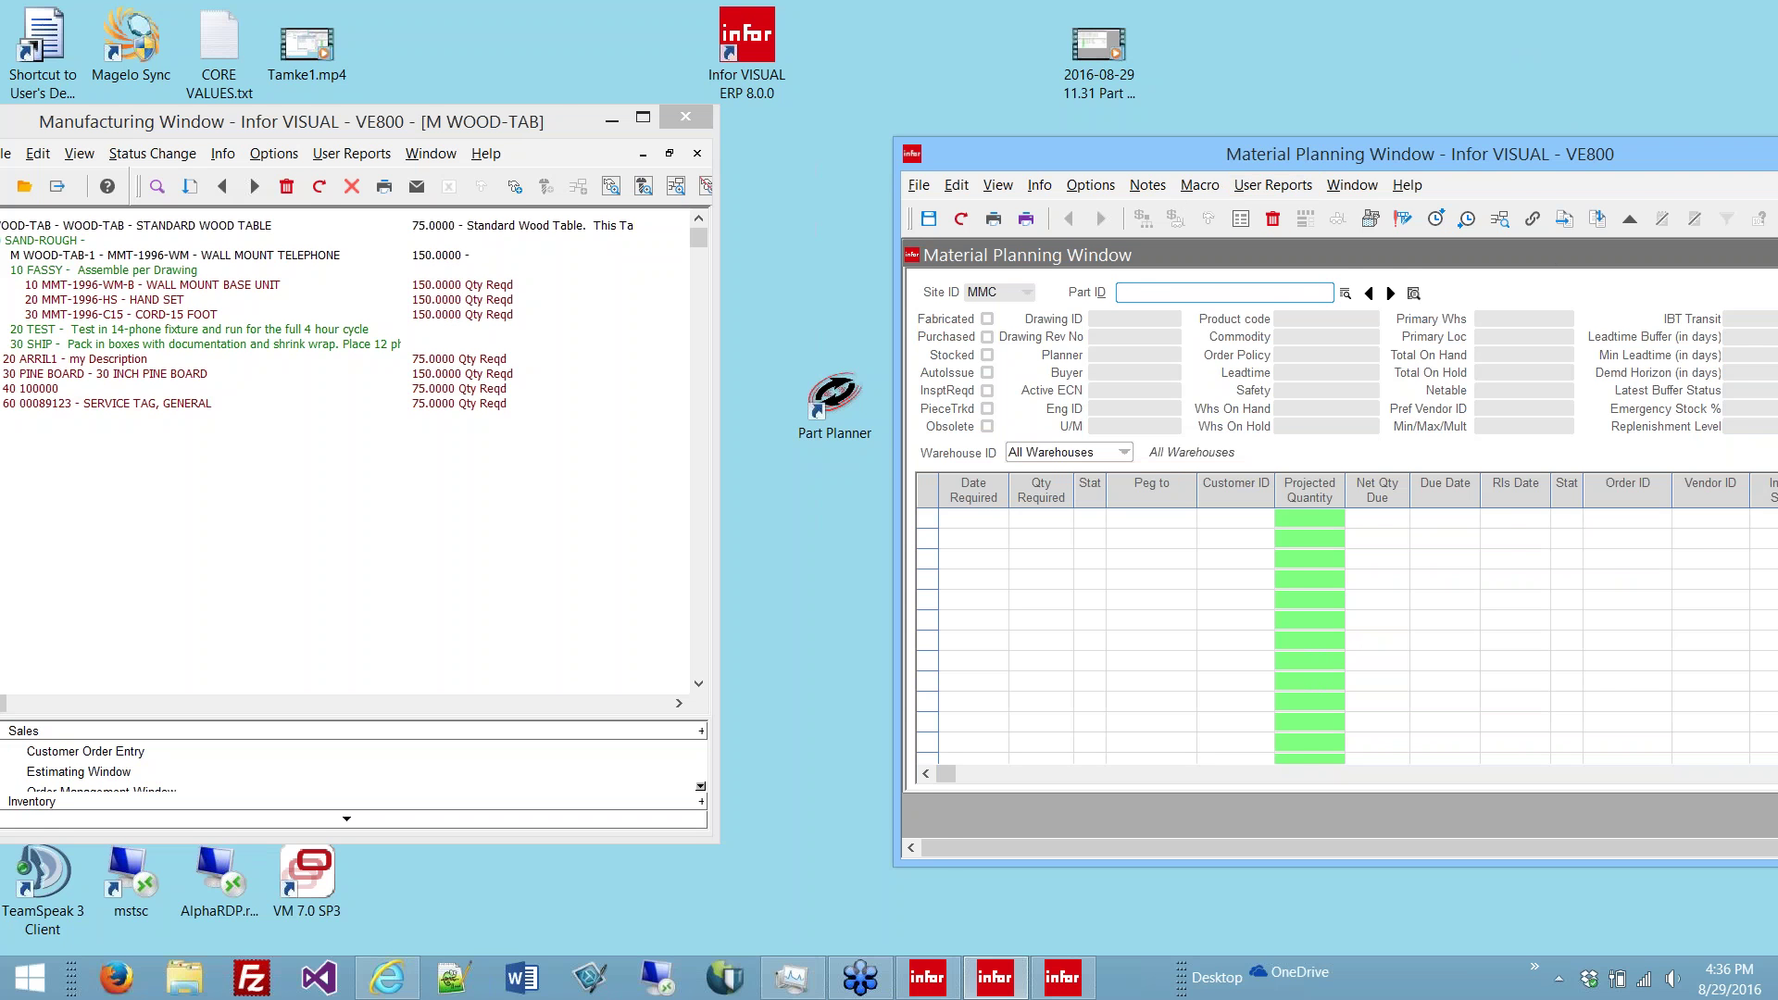
{"action": "left_click_drag", "start_coordinate": [1047, 152], "coordinate": [1075, 142]}
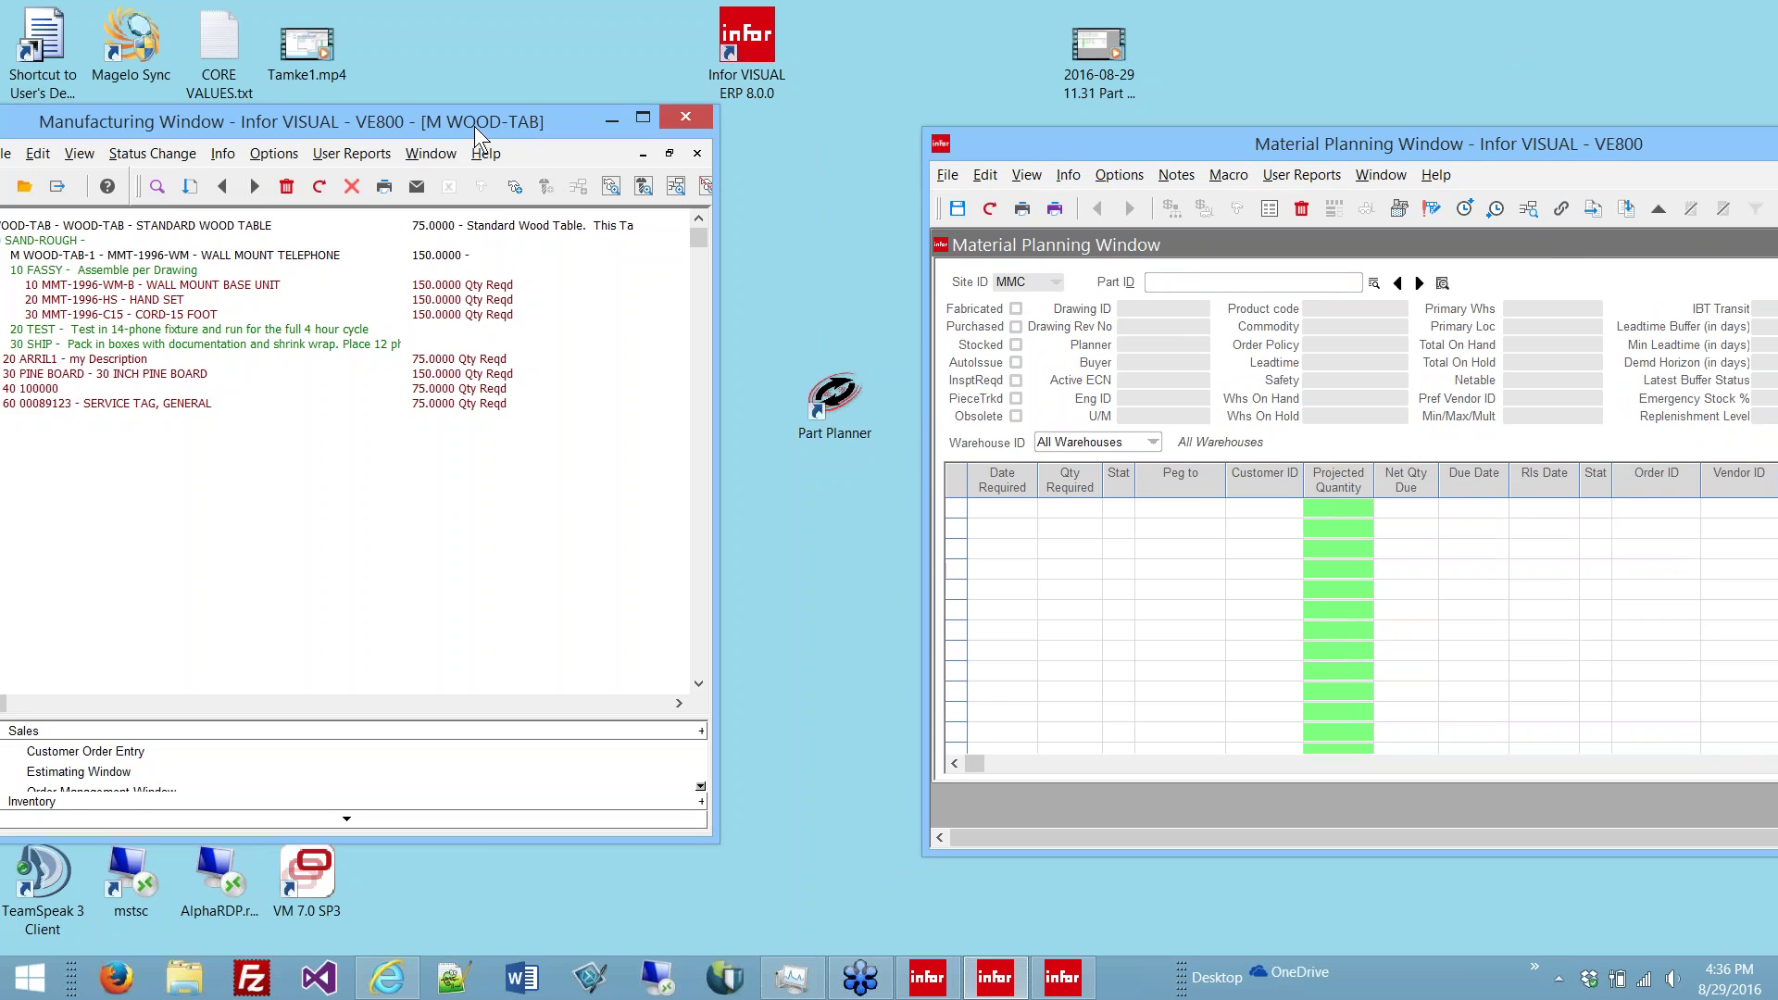
{"action": "left_click_drag", "start_coordinate": [474, 125], "coordinate": [565, 152]}
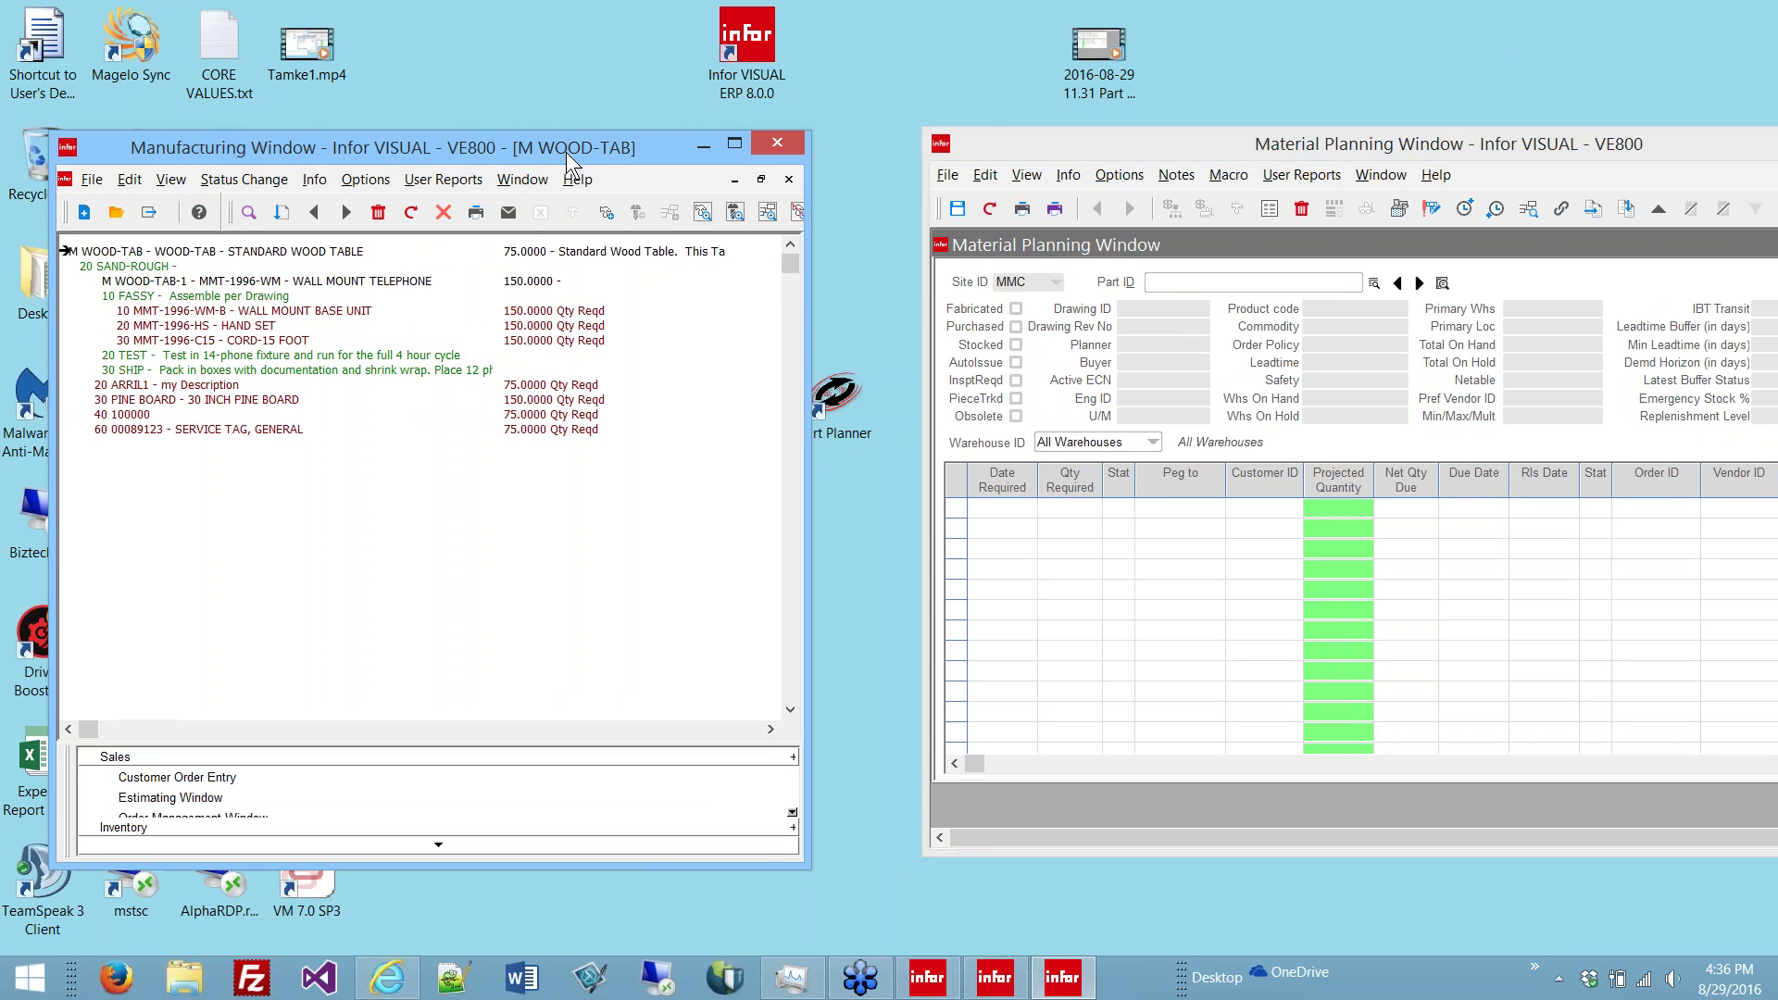
{"action": "left_click", "coordinate": [832, 402]}
{"action": "left_click_drag", "start_coordinate": [865, 405], "coordinate": [865, 405]}
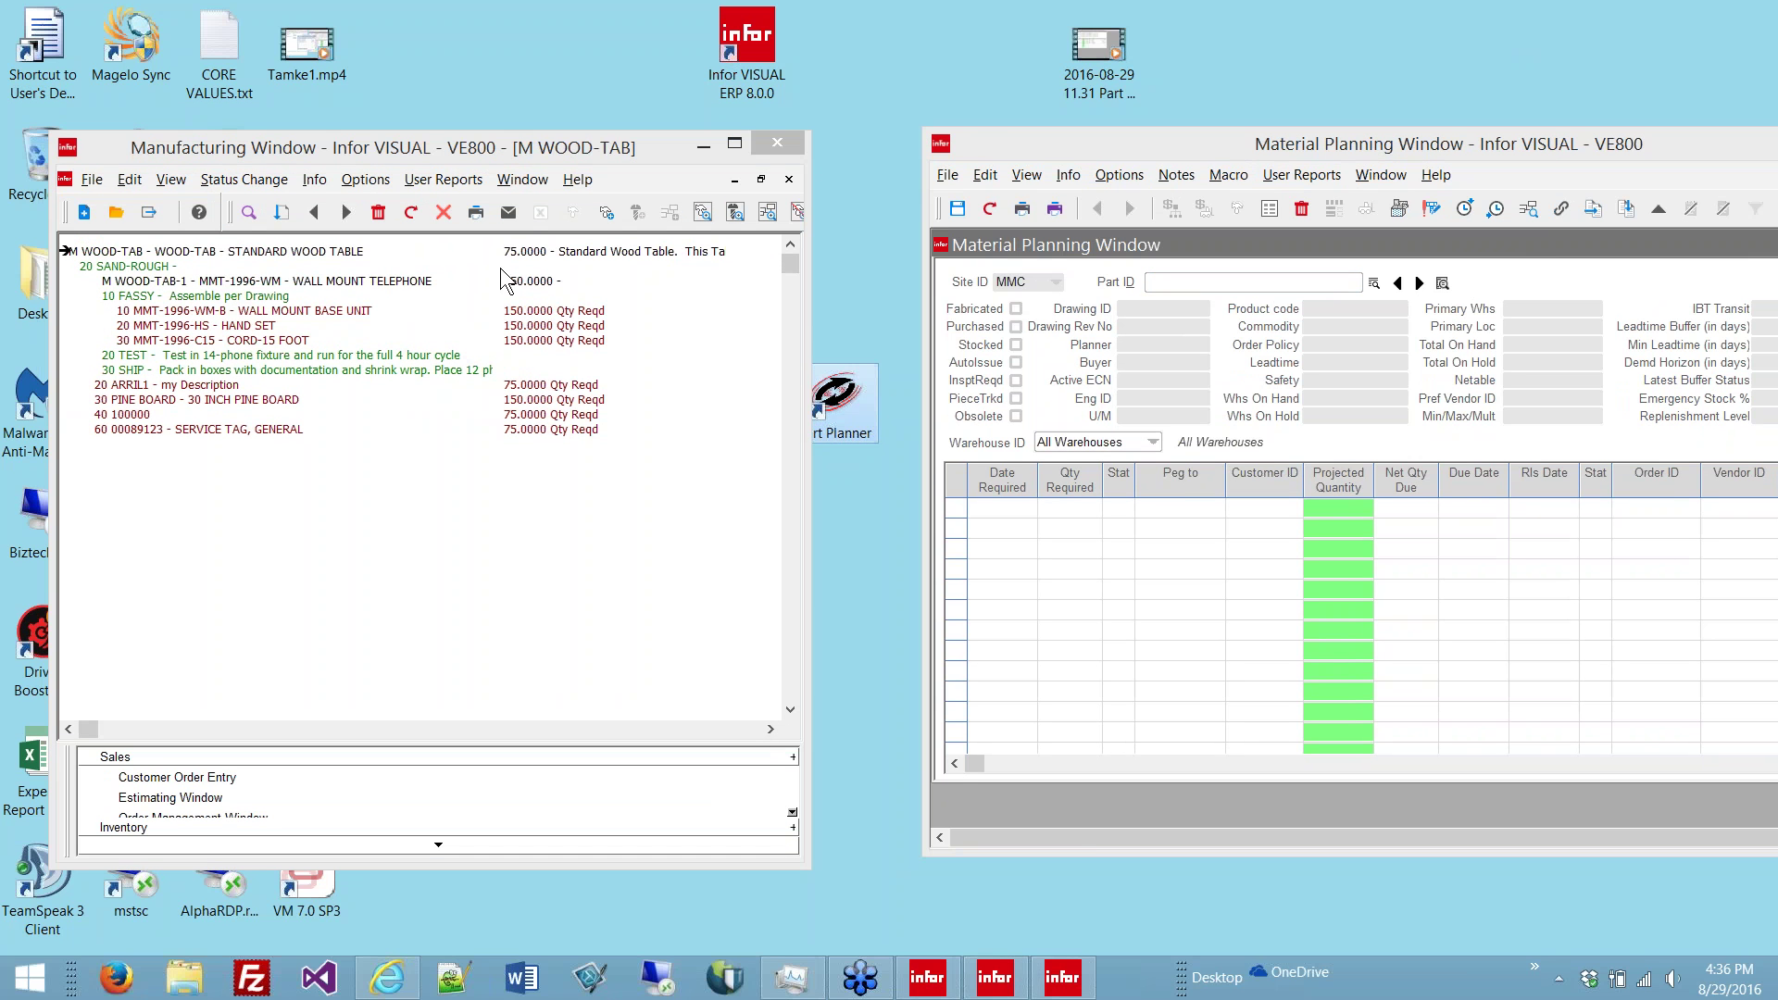
Step: Browse parts in the WOOD-TAB engineering master, ending on hand set MMT-1996-HS, to bring them up in material planning
{"action": "left_click", "coordinate": [350, 258]}
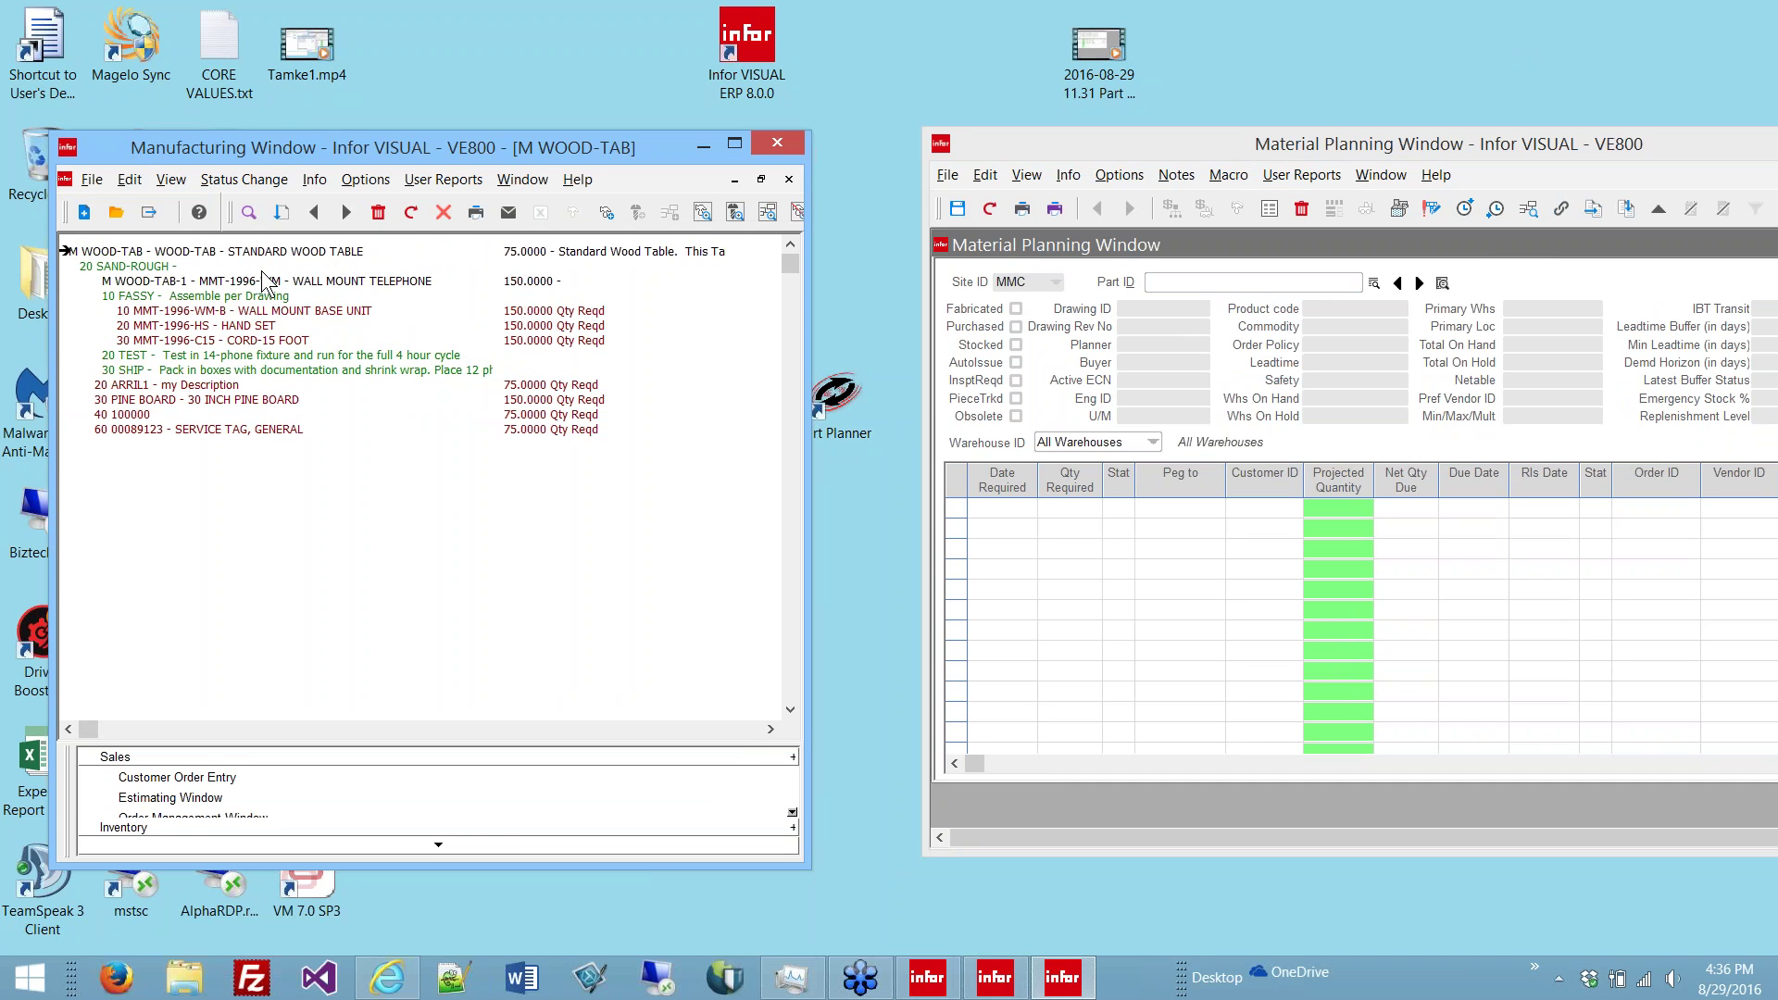
{"action": "left_click", "coordinate": [230, 282]}
{"action": "left_click", "coordinate": [215, 326]}
{"action": "left_click", "coordinate": [228, 252]}
{"action": "left_click", "coordinate": [265, 330]}
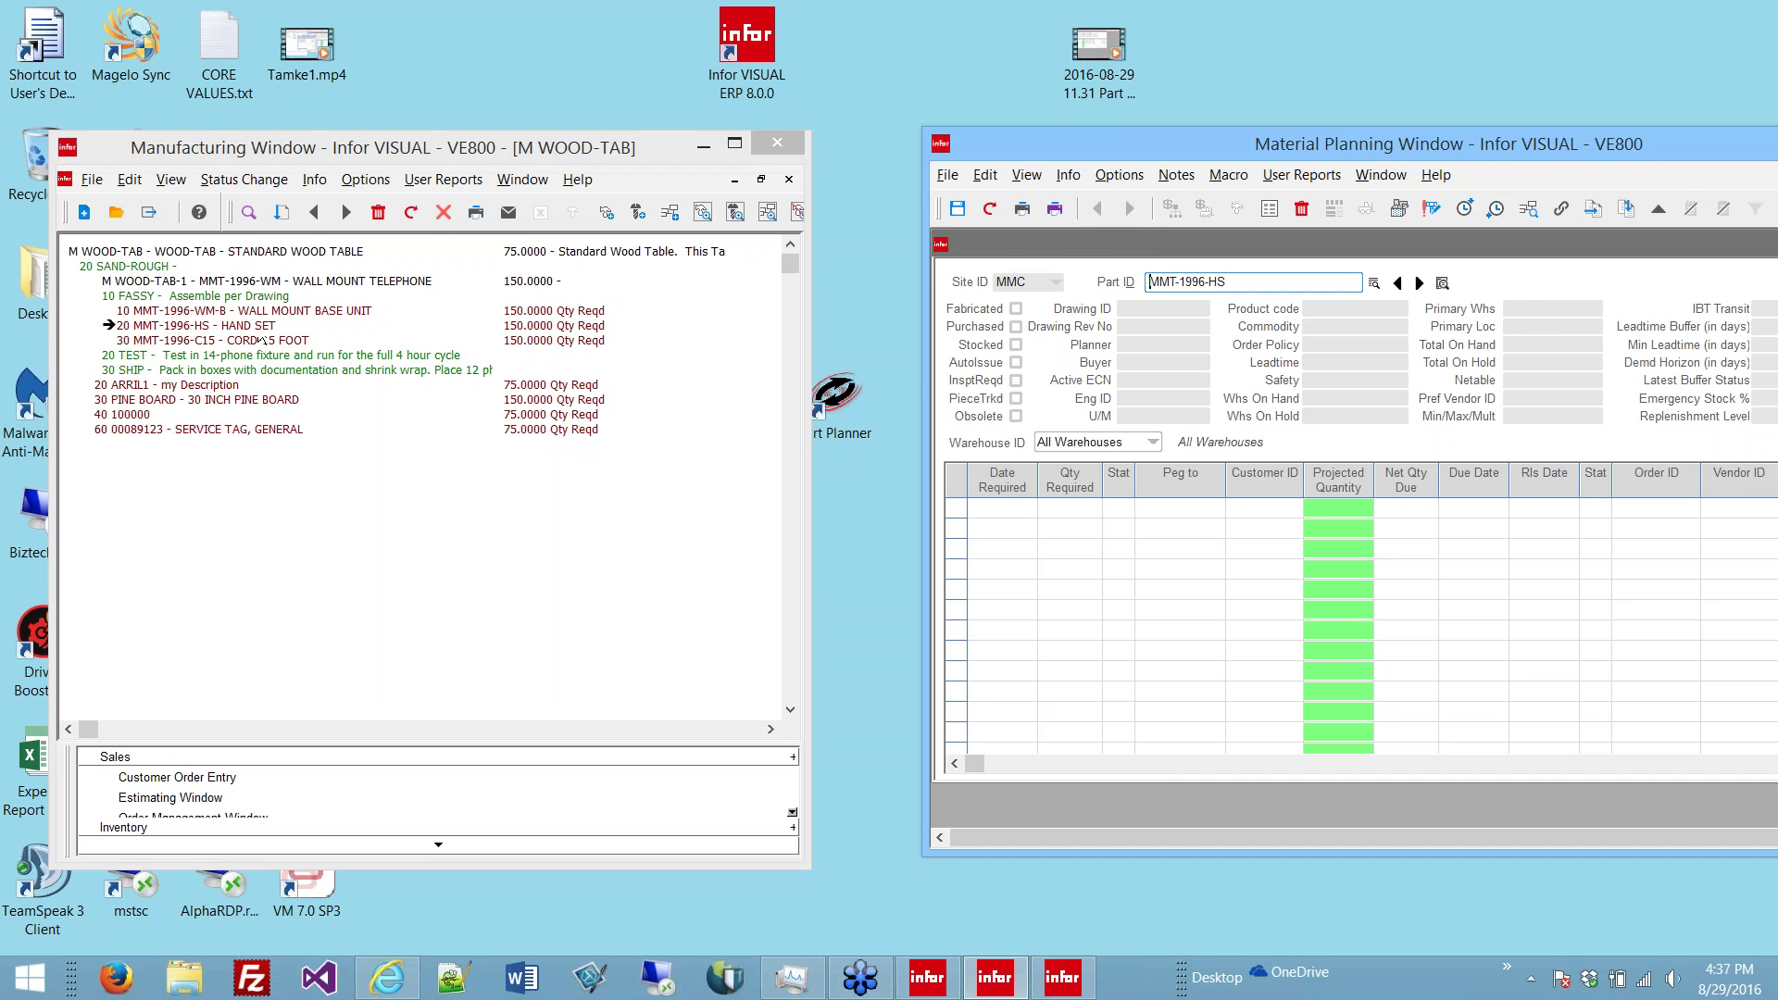
Step: Load WOOD-TAB in material planning and list its subordinate parts using the engineering master
{"action": "left_click", "coordinate": [183, 252]}
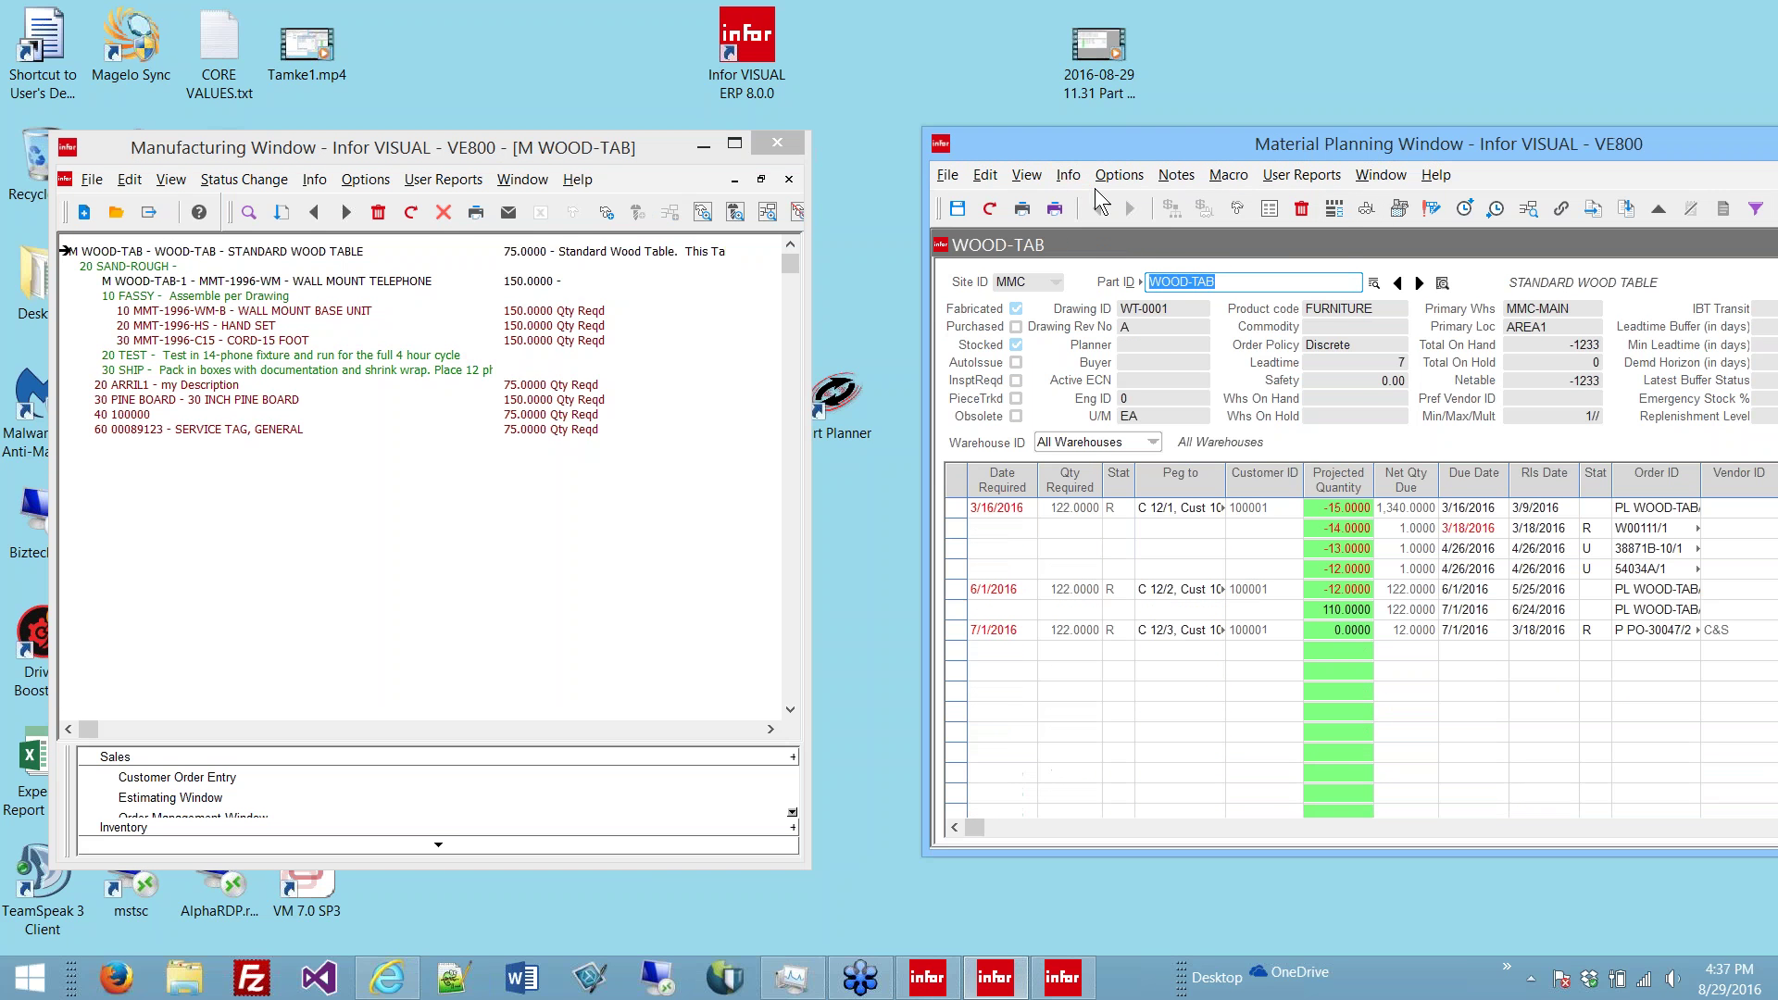
{"action": "left_click", "coordinate": [1073, 177]}
{"action": "mouse_move", "coordinate": [1130, 468]}
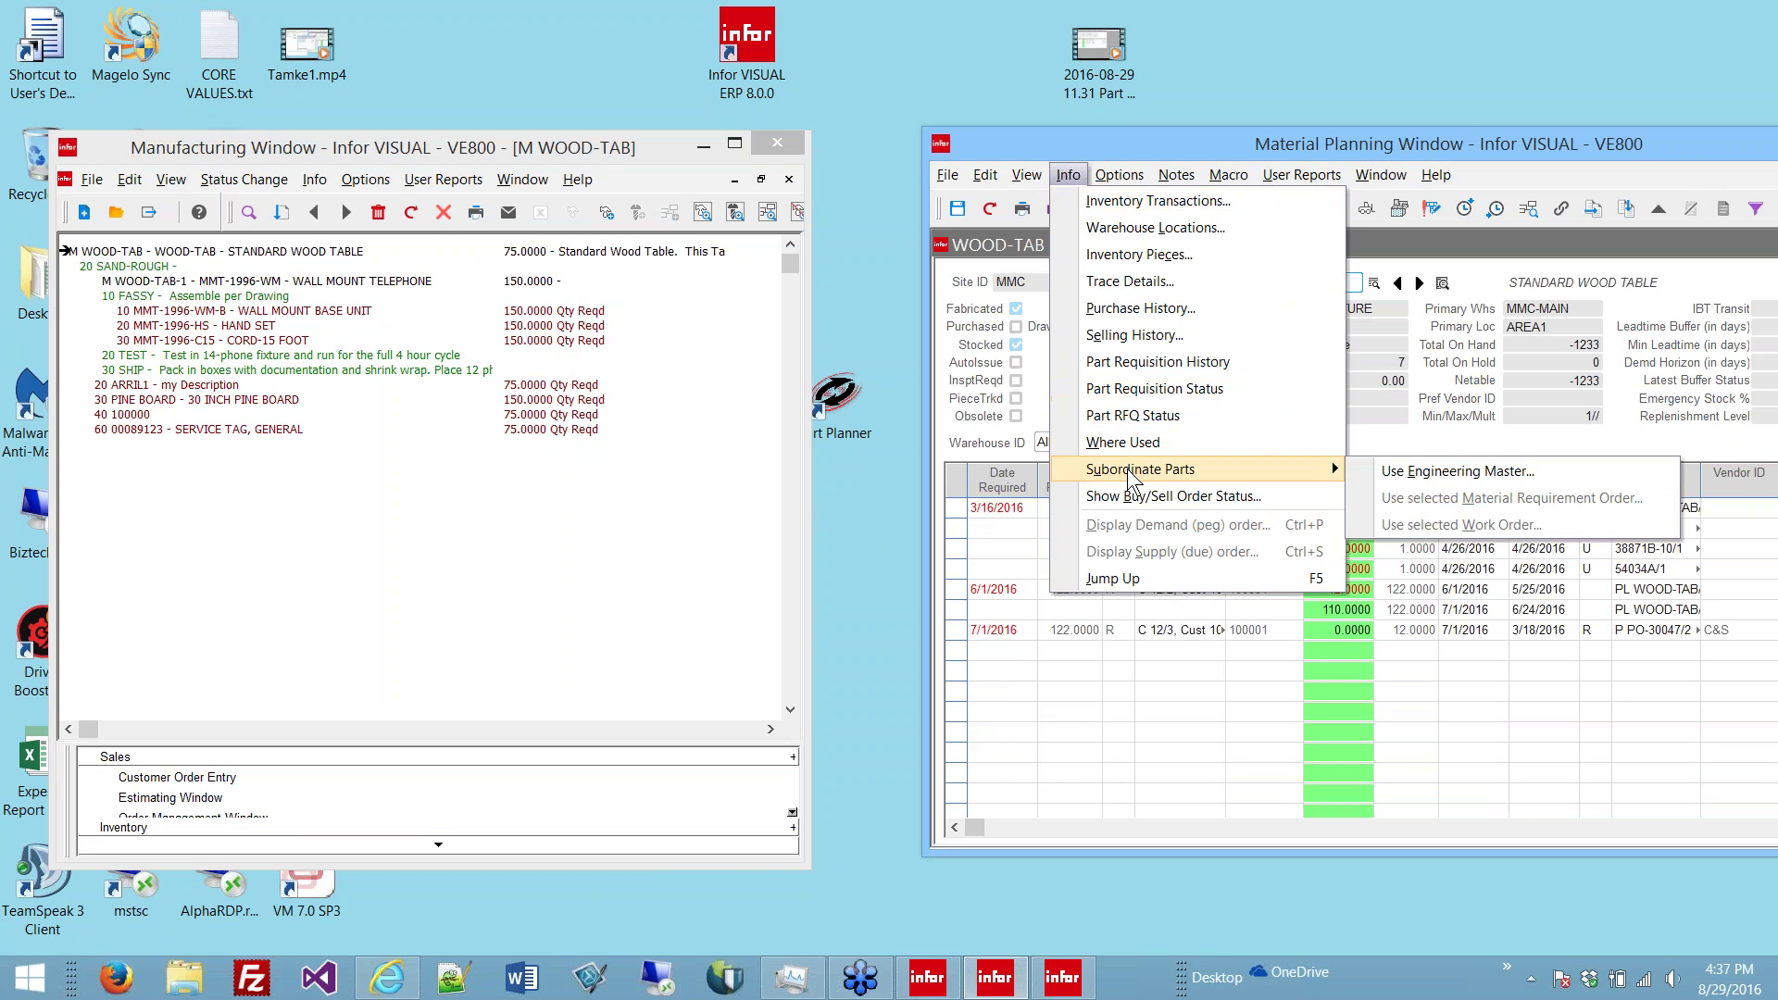
{"action": "left_click", "coordinate": [1382, 473]}
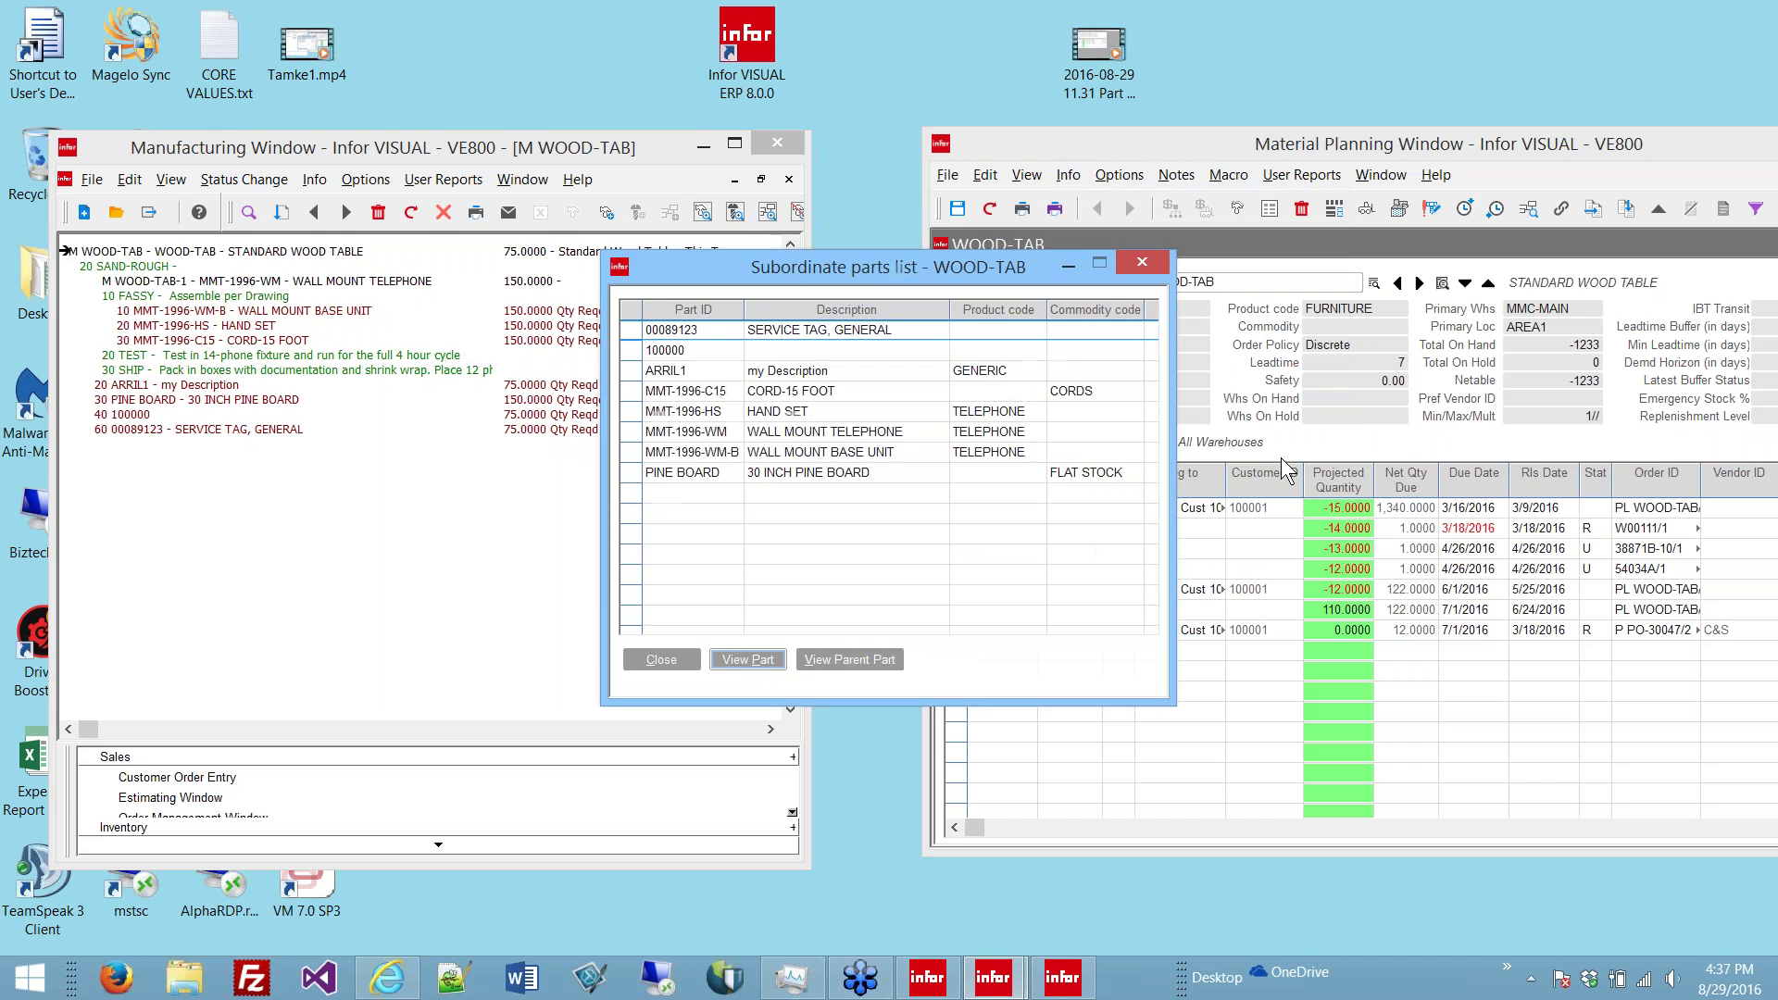
{"action": "left_click_drag", "start_coordinate": [866, 265], "coordinate": [1173, 280]}
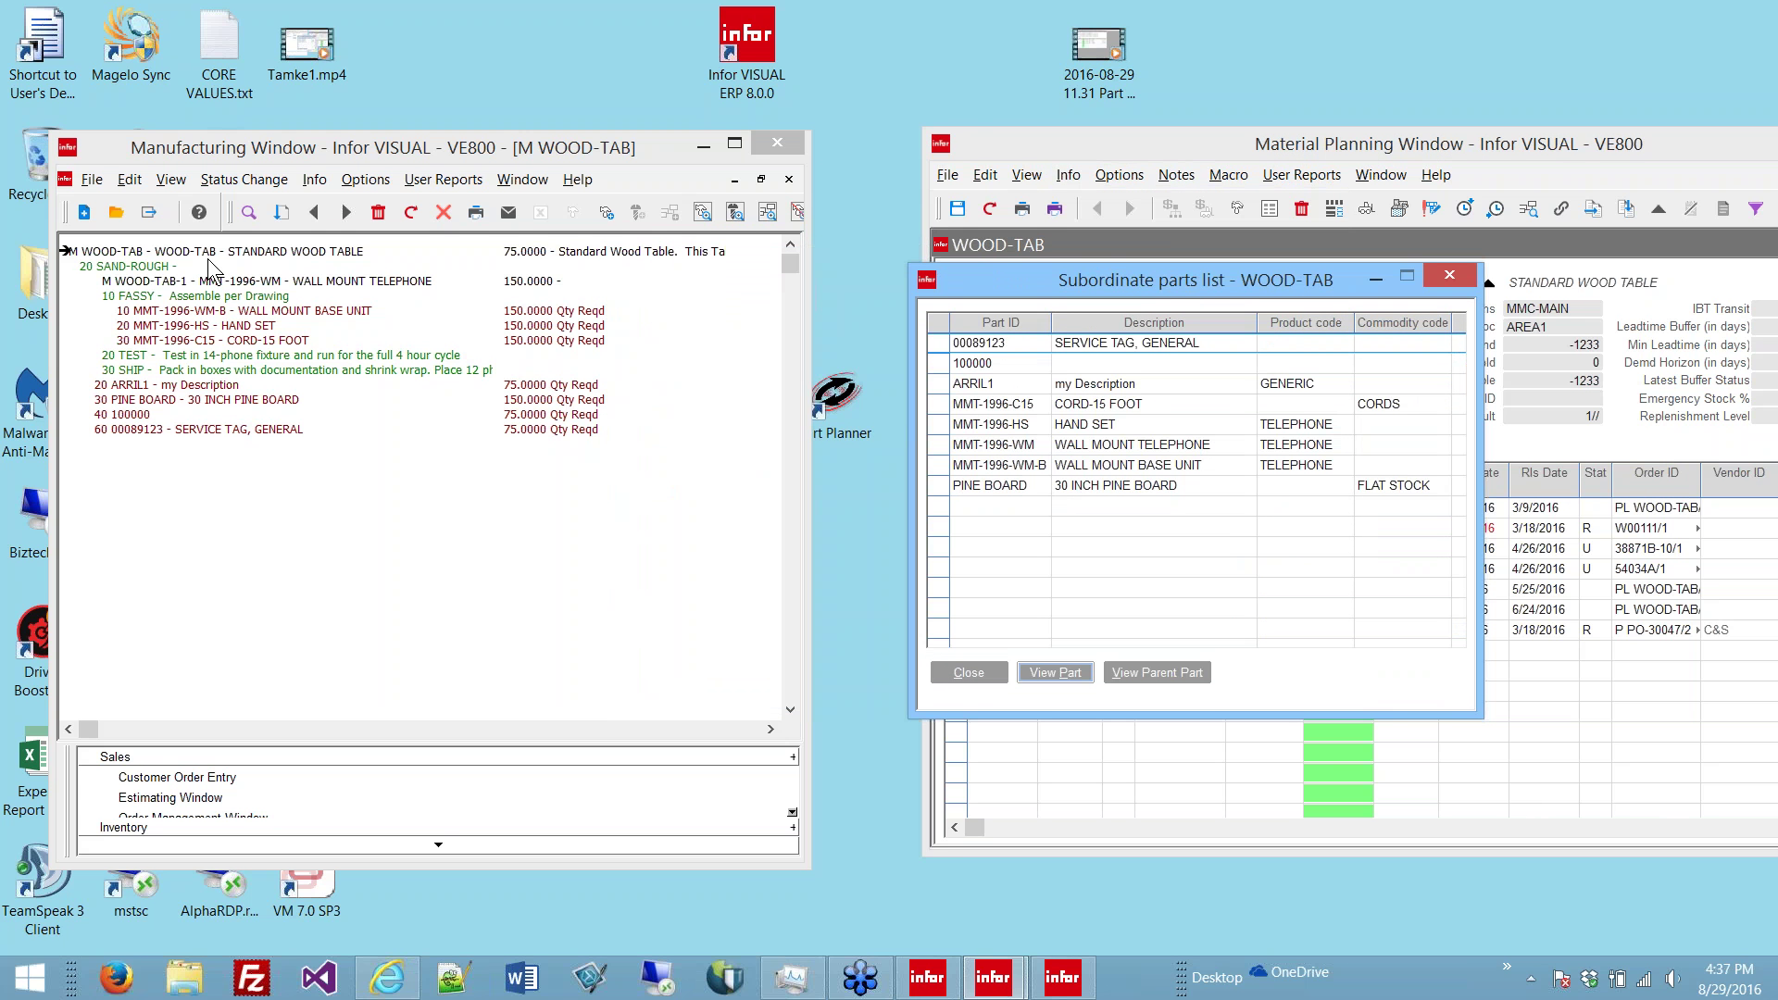
Step: View service tag 00089123 from the subordinate parts list and step down through the parts to MMT-1996-HS
{"action": "double_click", "coordinate": [981, 343]}
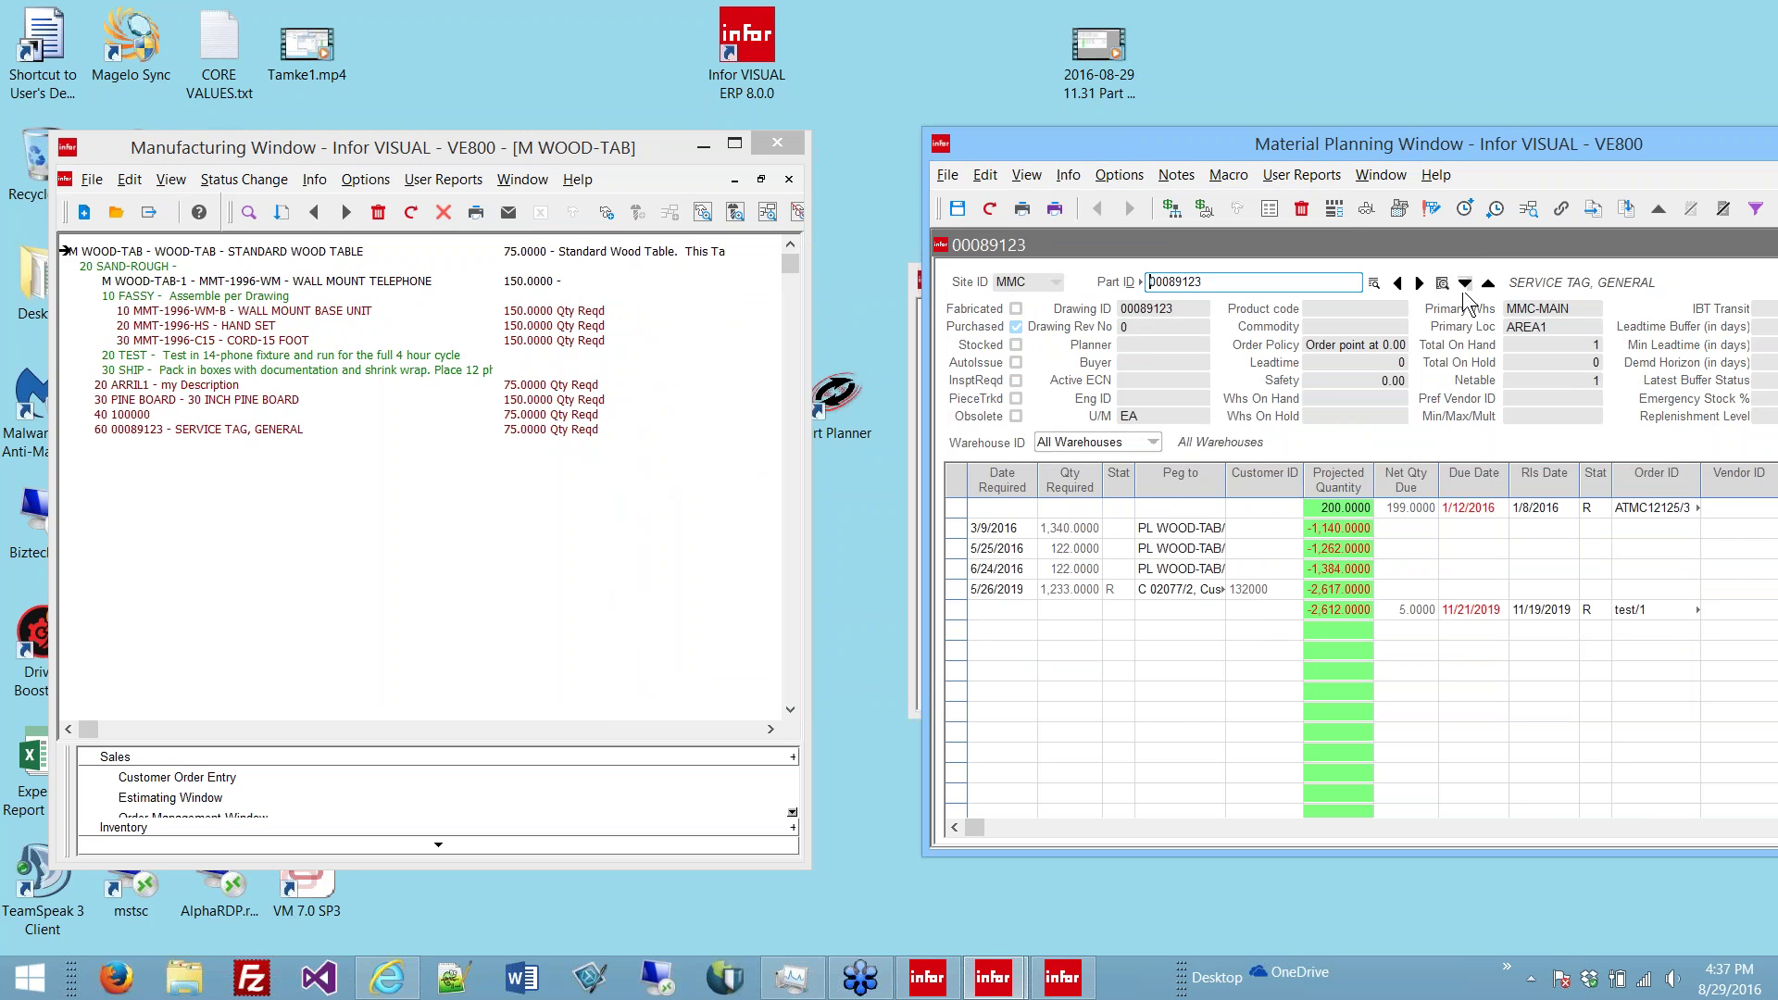
{"action": "left_click", "coordinate": [1466, 284]}
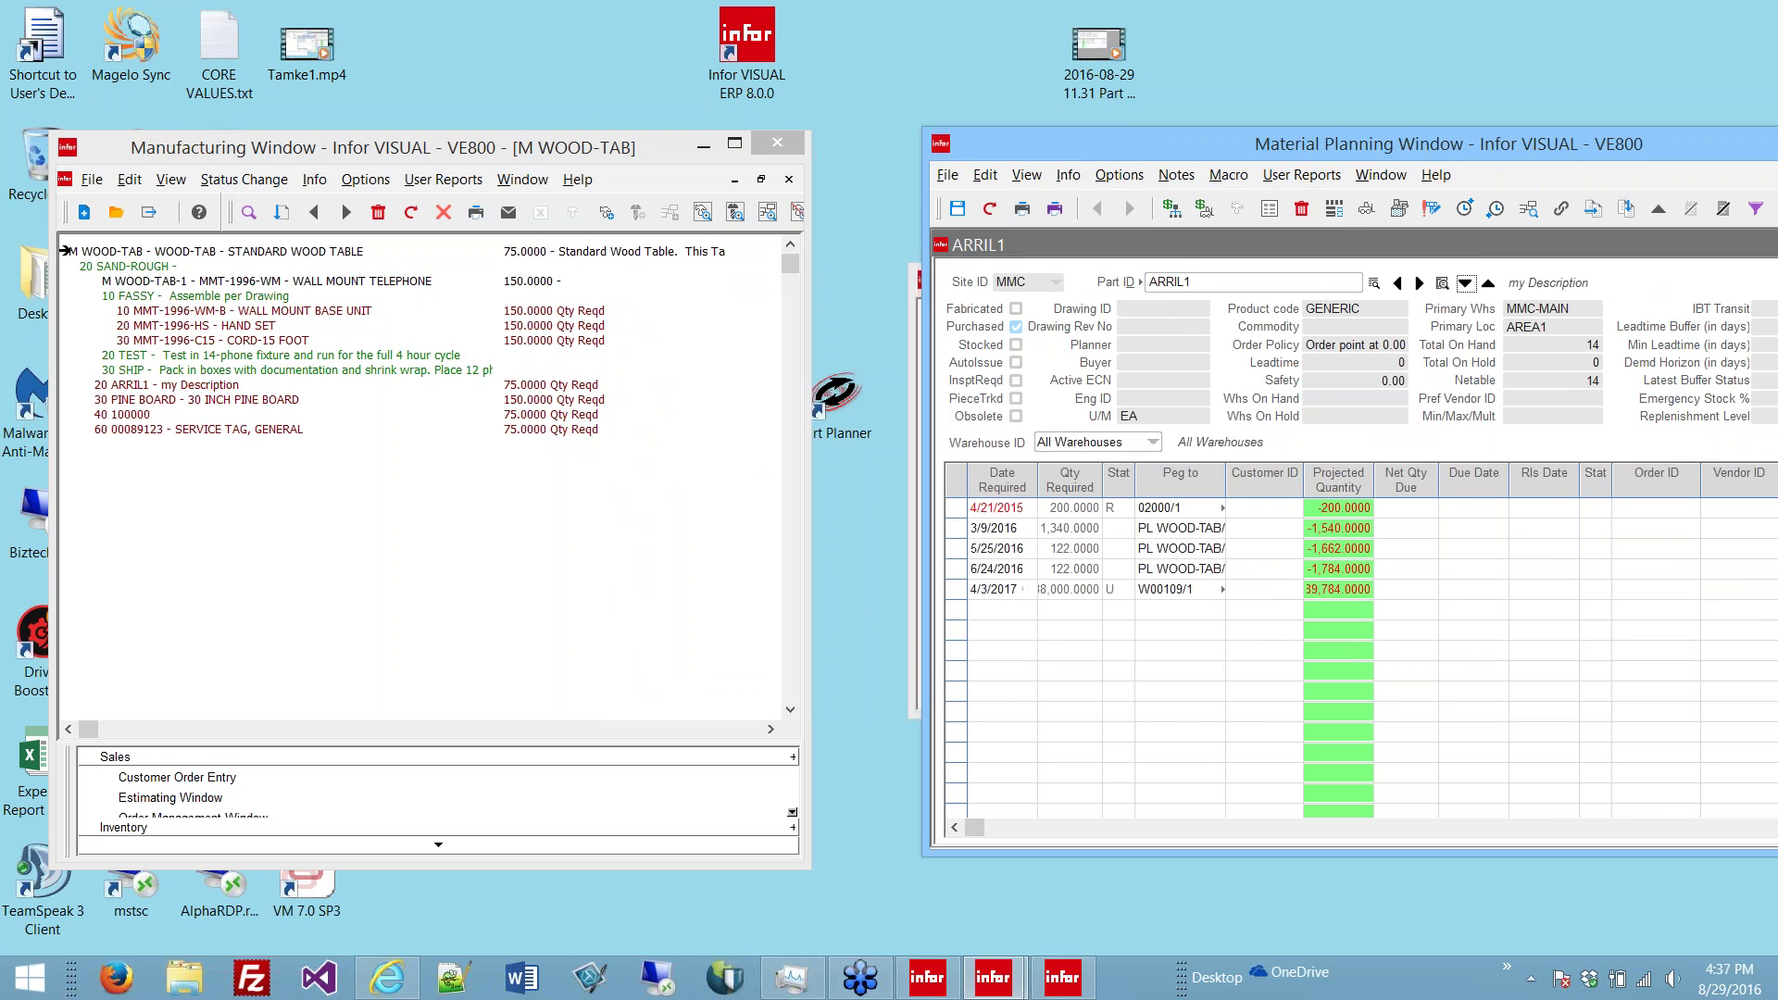
{"action": "left_click", "coordinate": [1466, 284]}
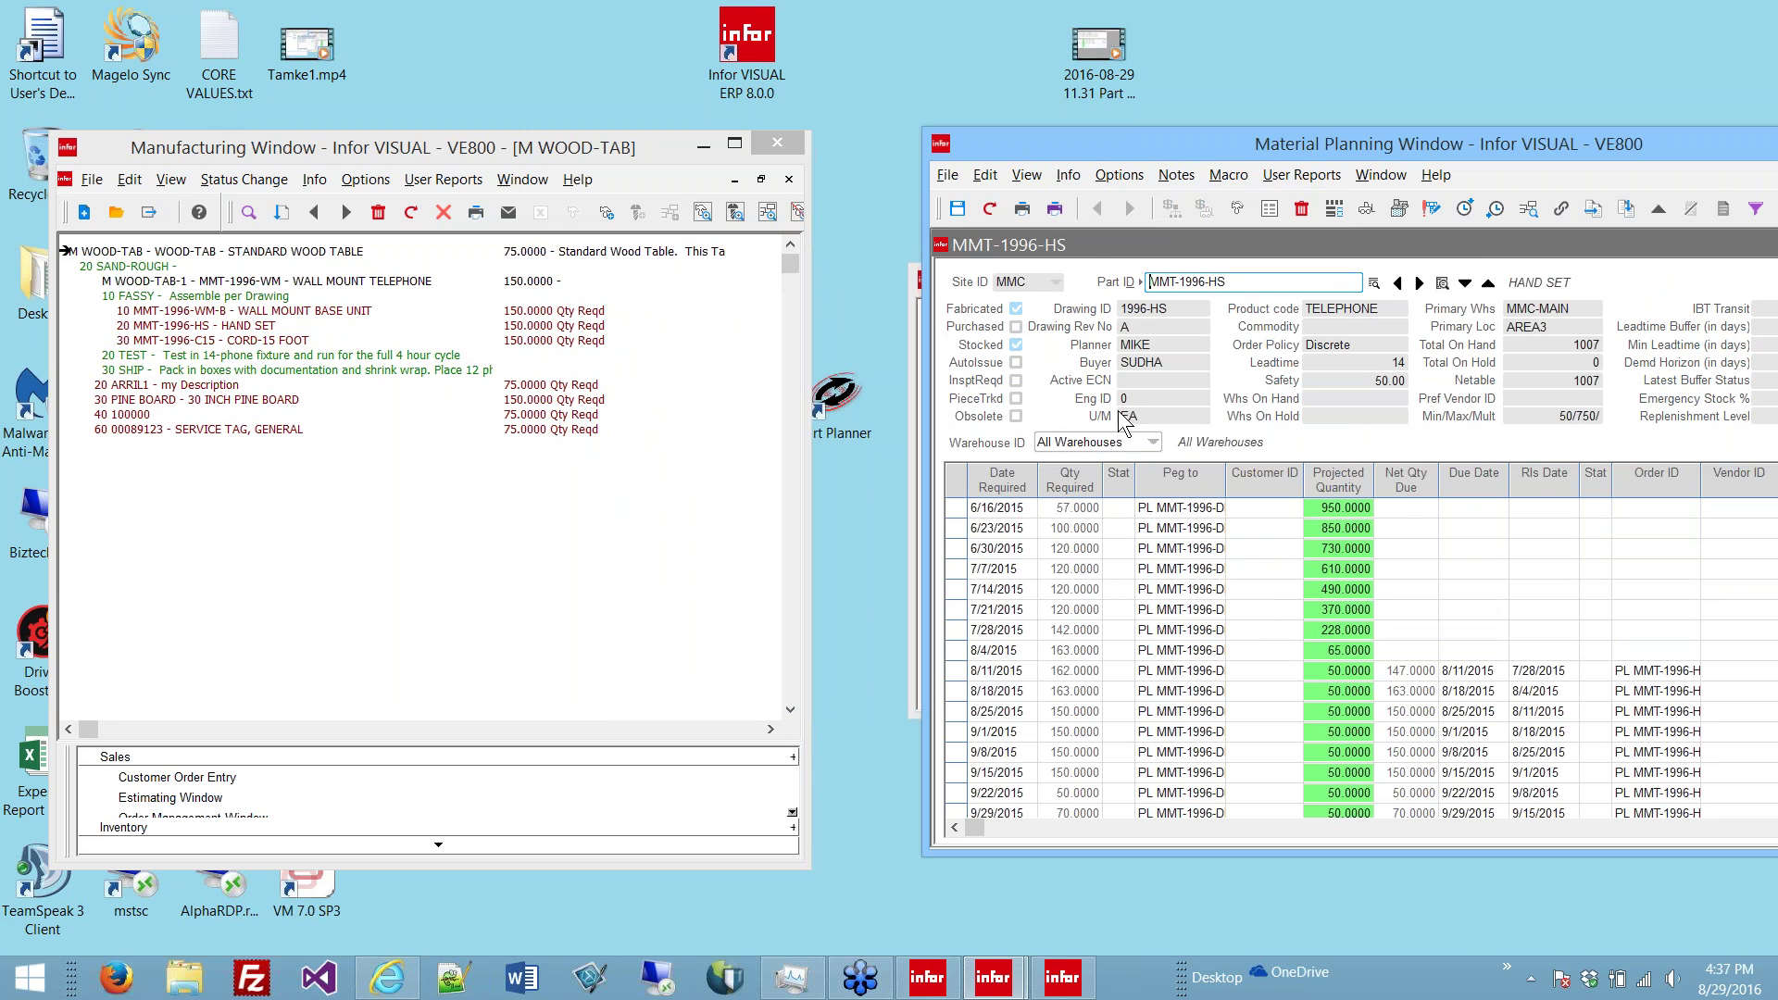
Step: List the subordinate parts of MMT-1996-HS using the engineering master and view part A8000
{"action": "left_click", "coordinate": [1069, 178]}
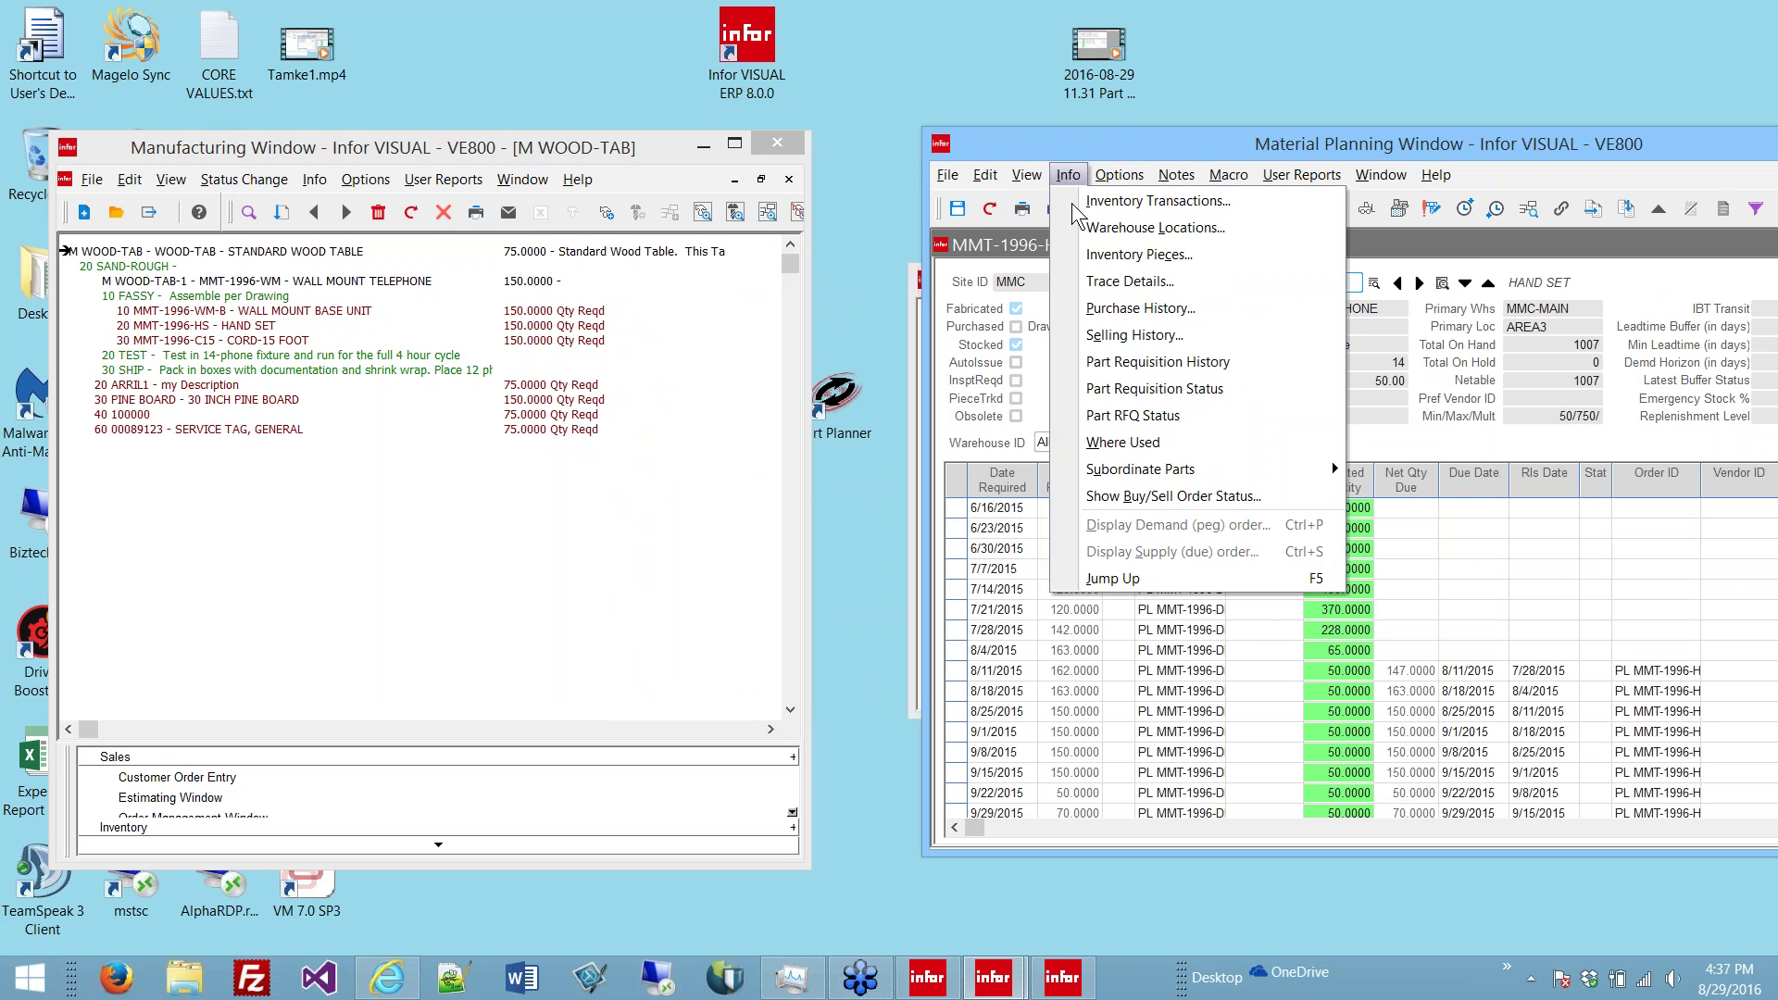
{"action": "mouse_move", "coordinate": [1124, 470]}
{"action": "left_click", "coordinate": [1348, 458]}
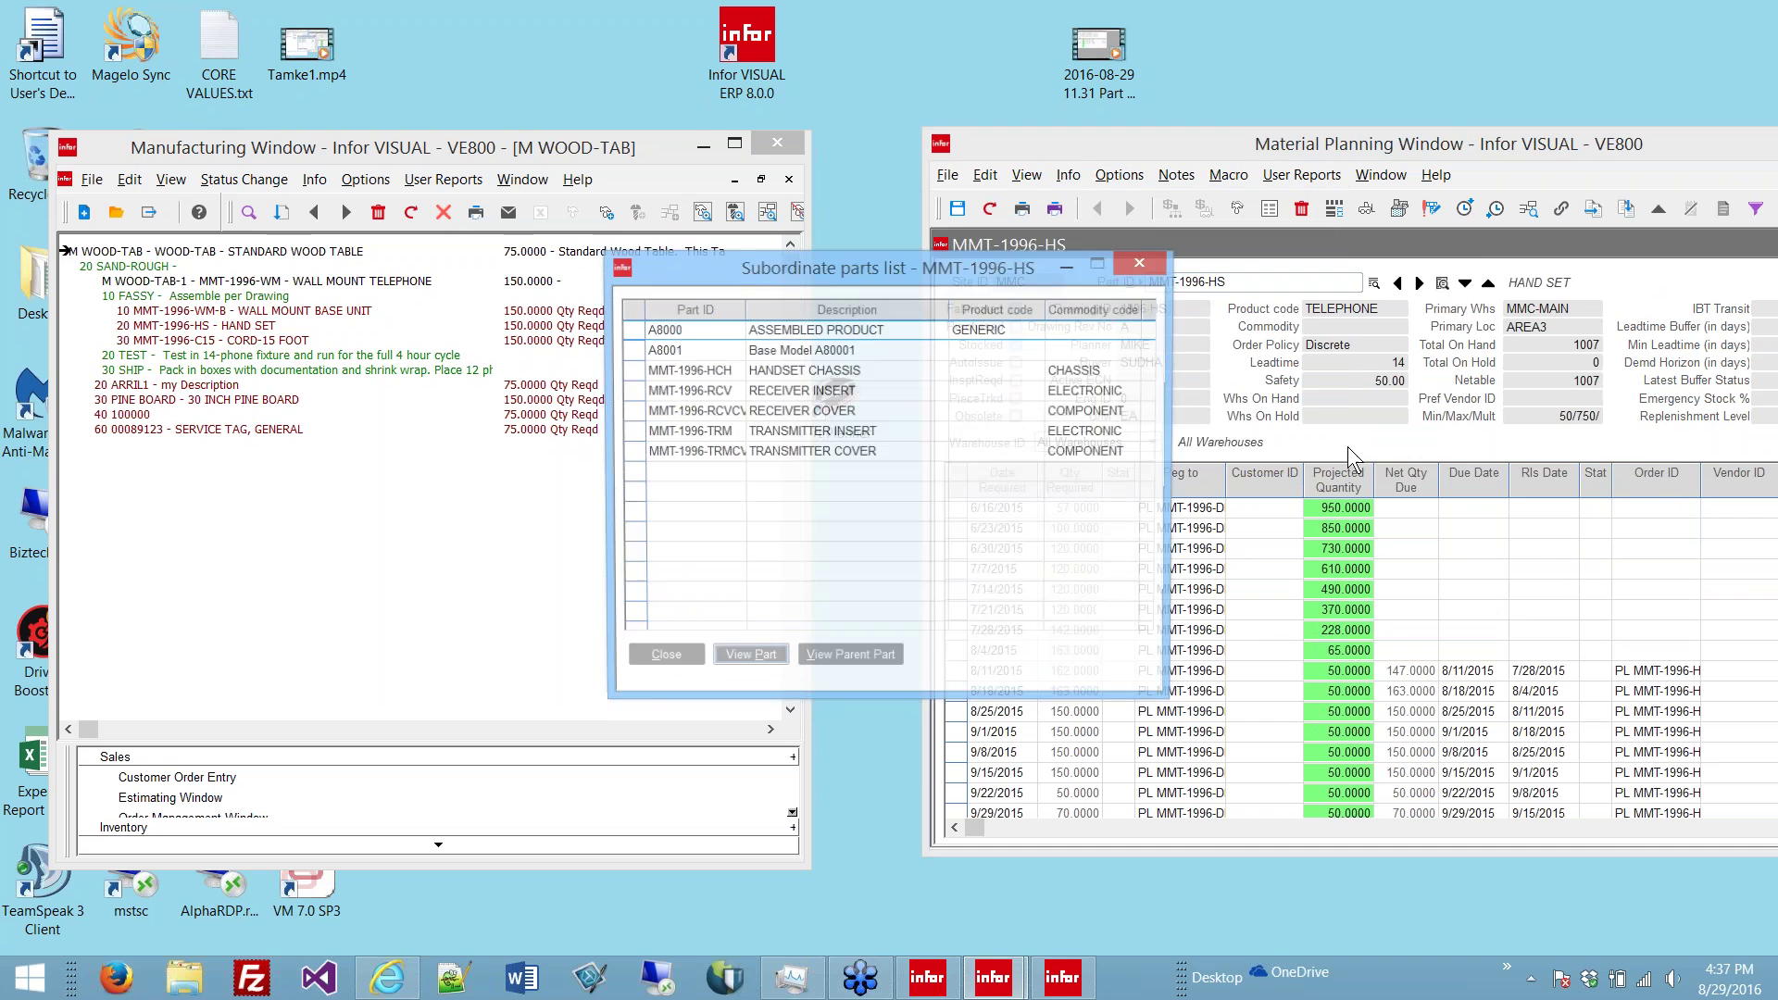
{"action": "double_click", "coordinate": [889, 331]}
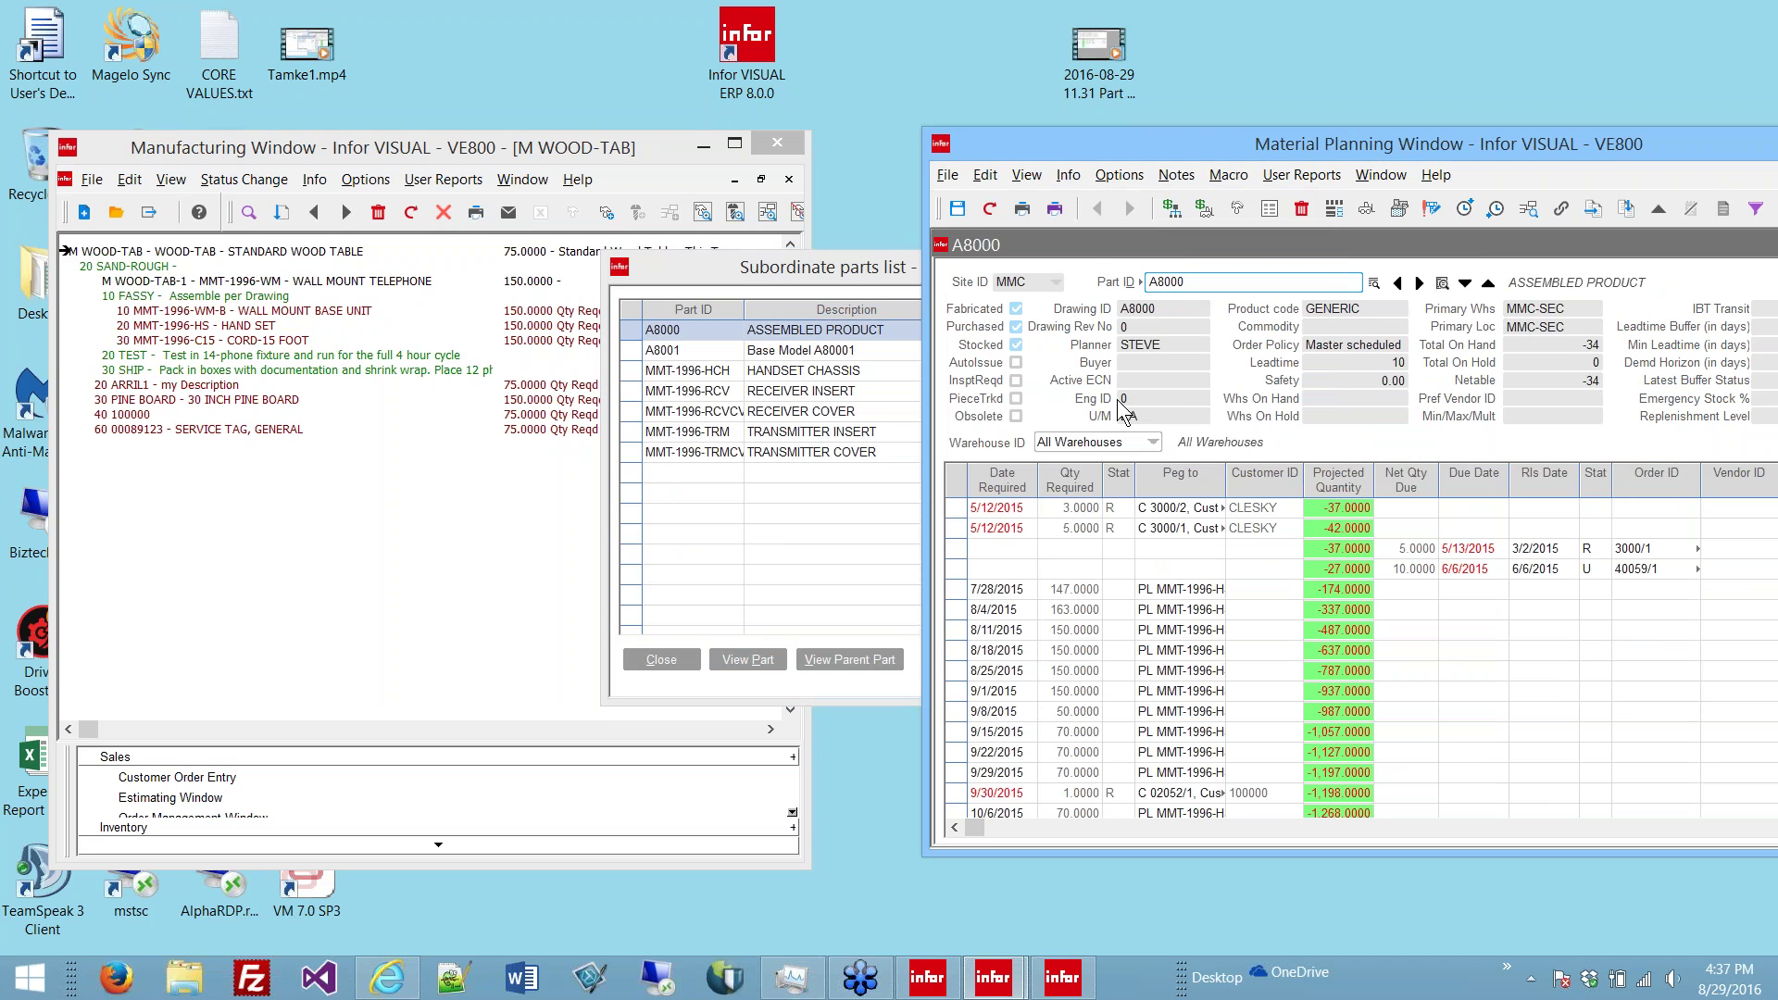
Step: List the subordinate parts of A8000 using the engineering master and step down to the contour glass part 240350608
{"action": "left_click", "coordinate": [1069, 175]}
{"action": "mouse_move", "coordinate": [1123, 470]}
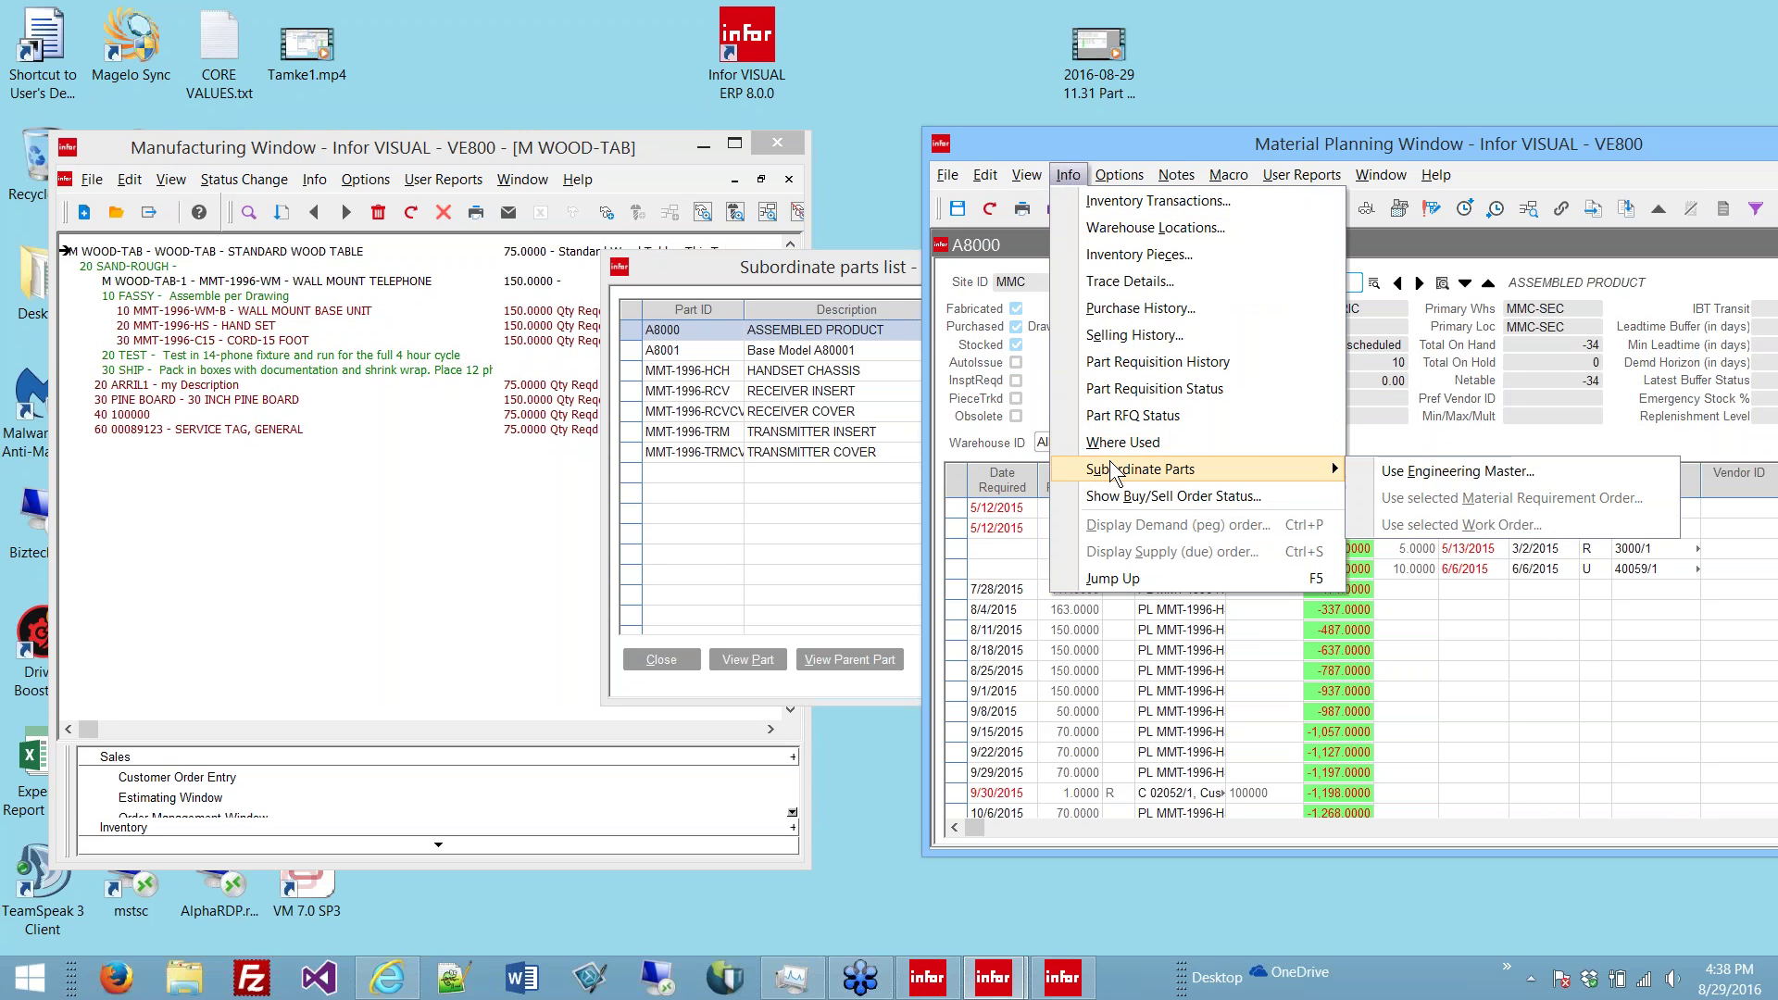
{"action": "left_click", "coordinate": [1380, 470]}
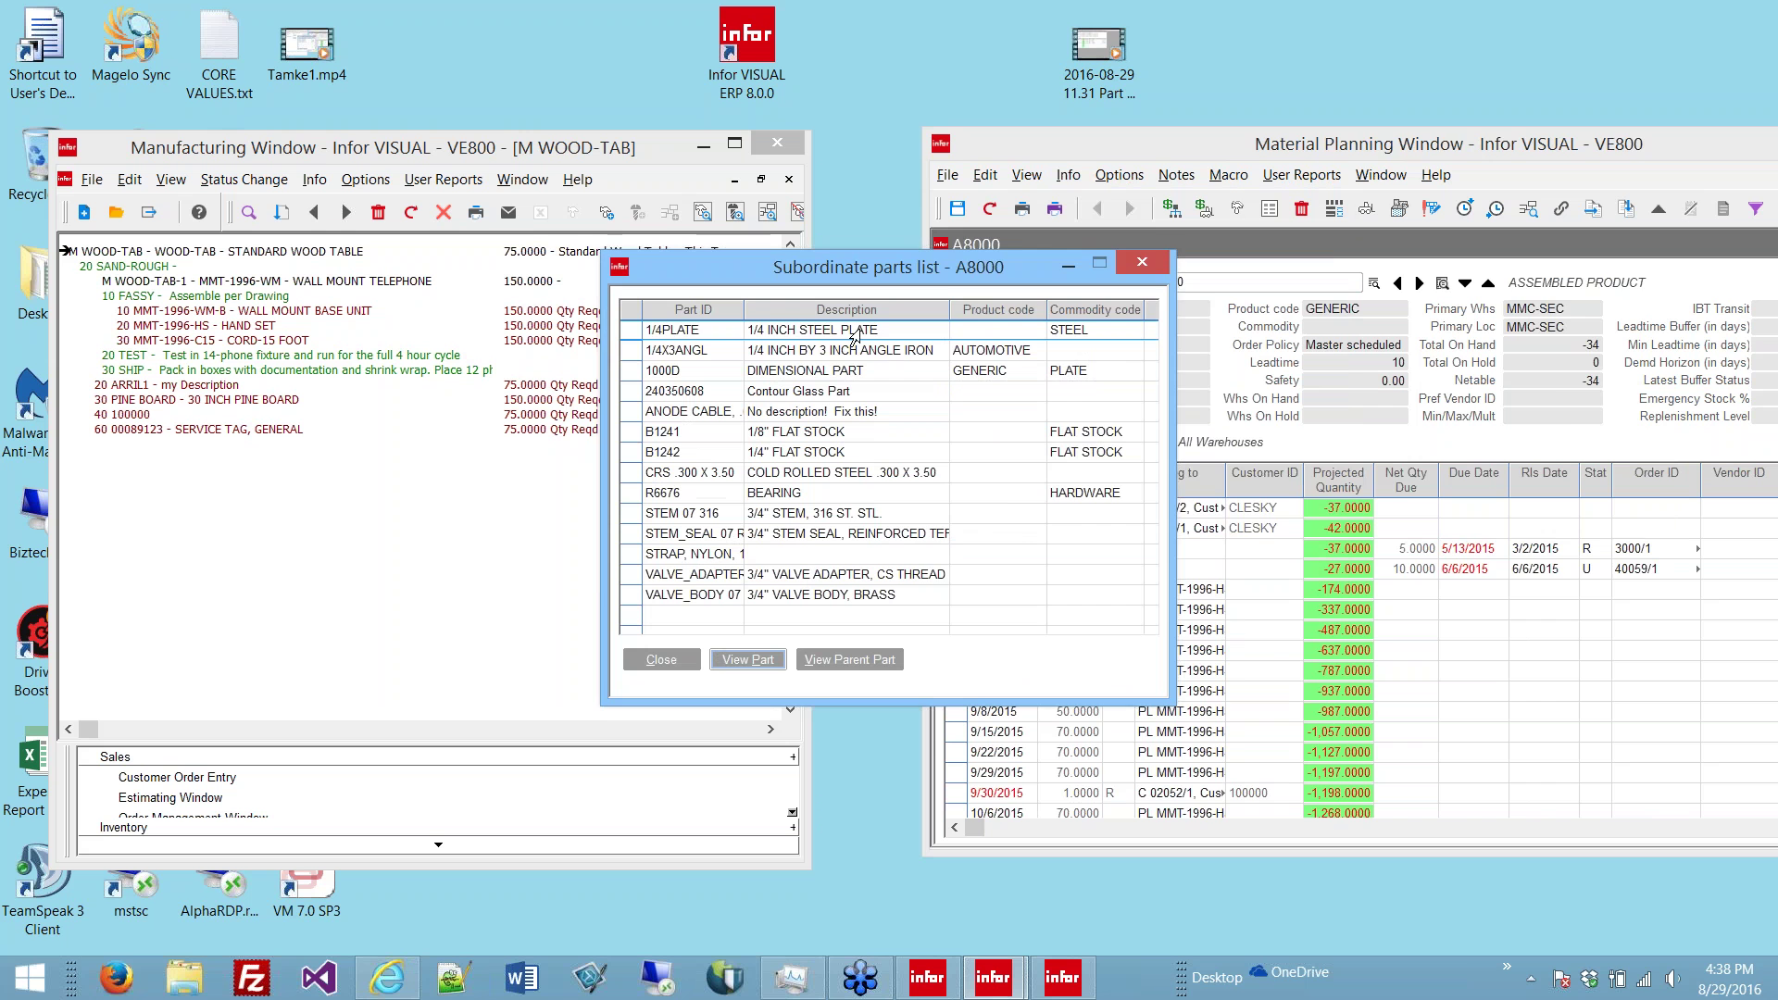
{"action": "left_click", "coordinate": [1465, 283]}
{"action": "left_click", "coordinate": [1466, 282]}
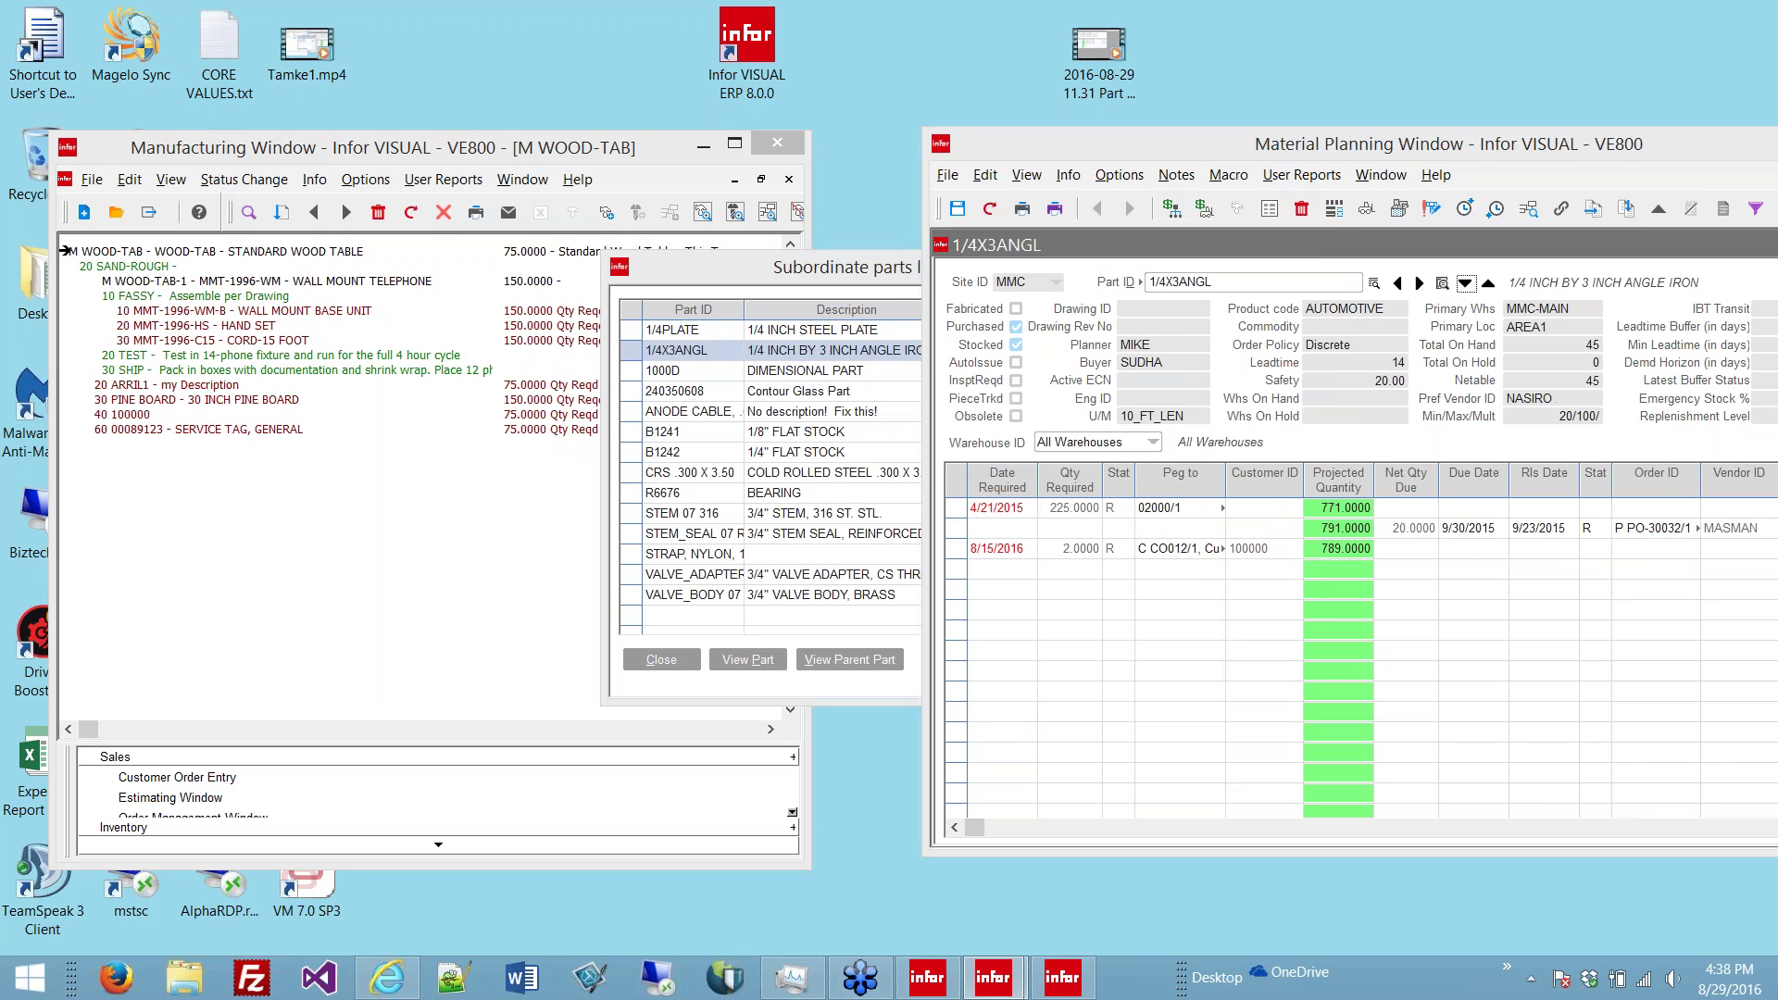
{"action": "left_click", "coordinate": [1466, 283]}
{"action": "left_click", "coordinate": [1465, 283]}
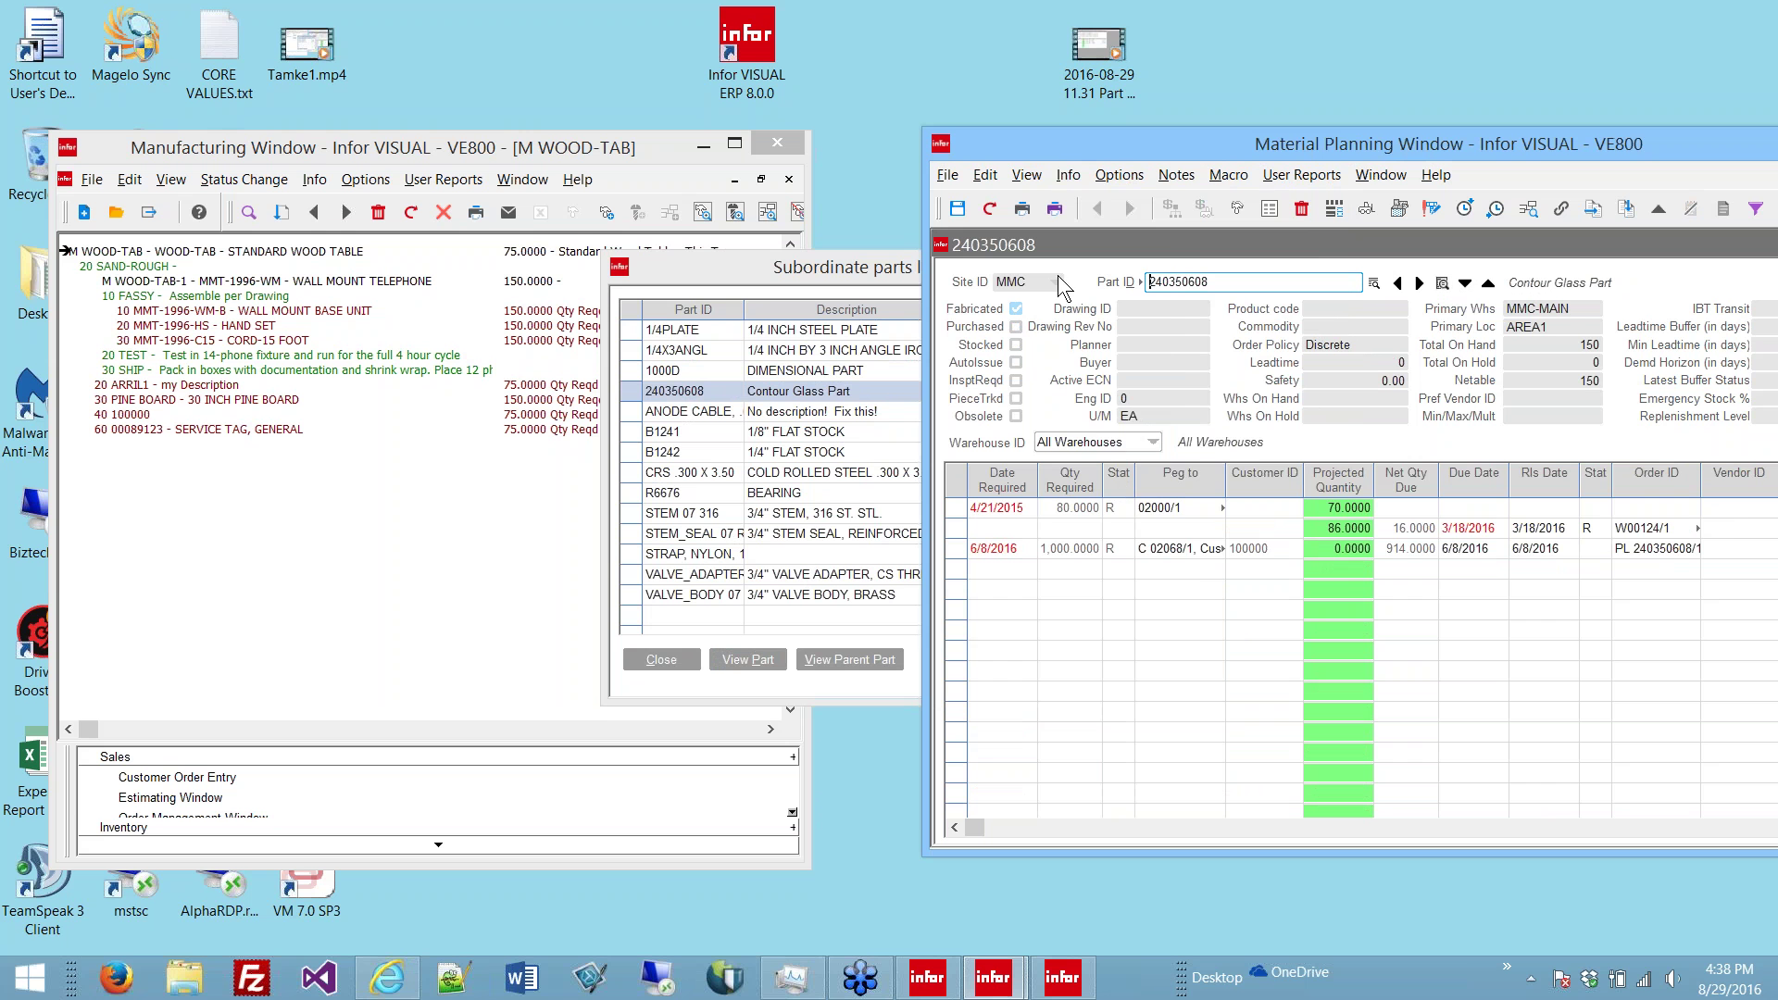
Step: List the subordinate parts of 240350608 using the engineering master, view part 3MMCLEAR, and close the list
{"action": "left_click", "coordinate": [1070, 176]}
{"action": "mouse_move", "coordinate": [1159, 468]}
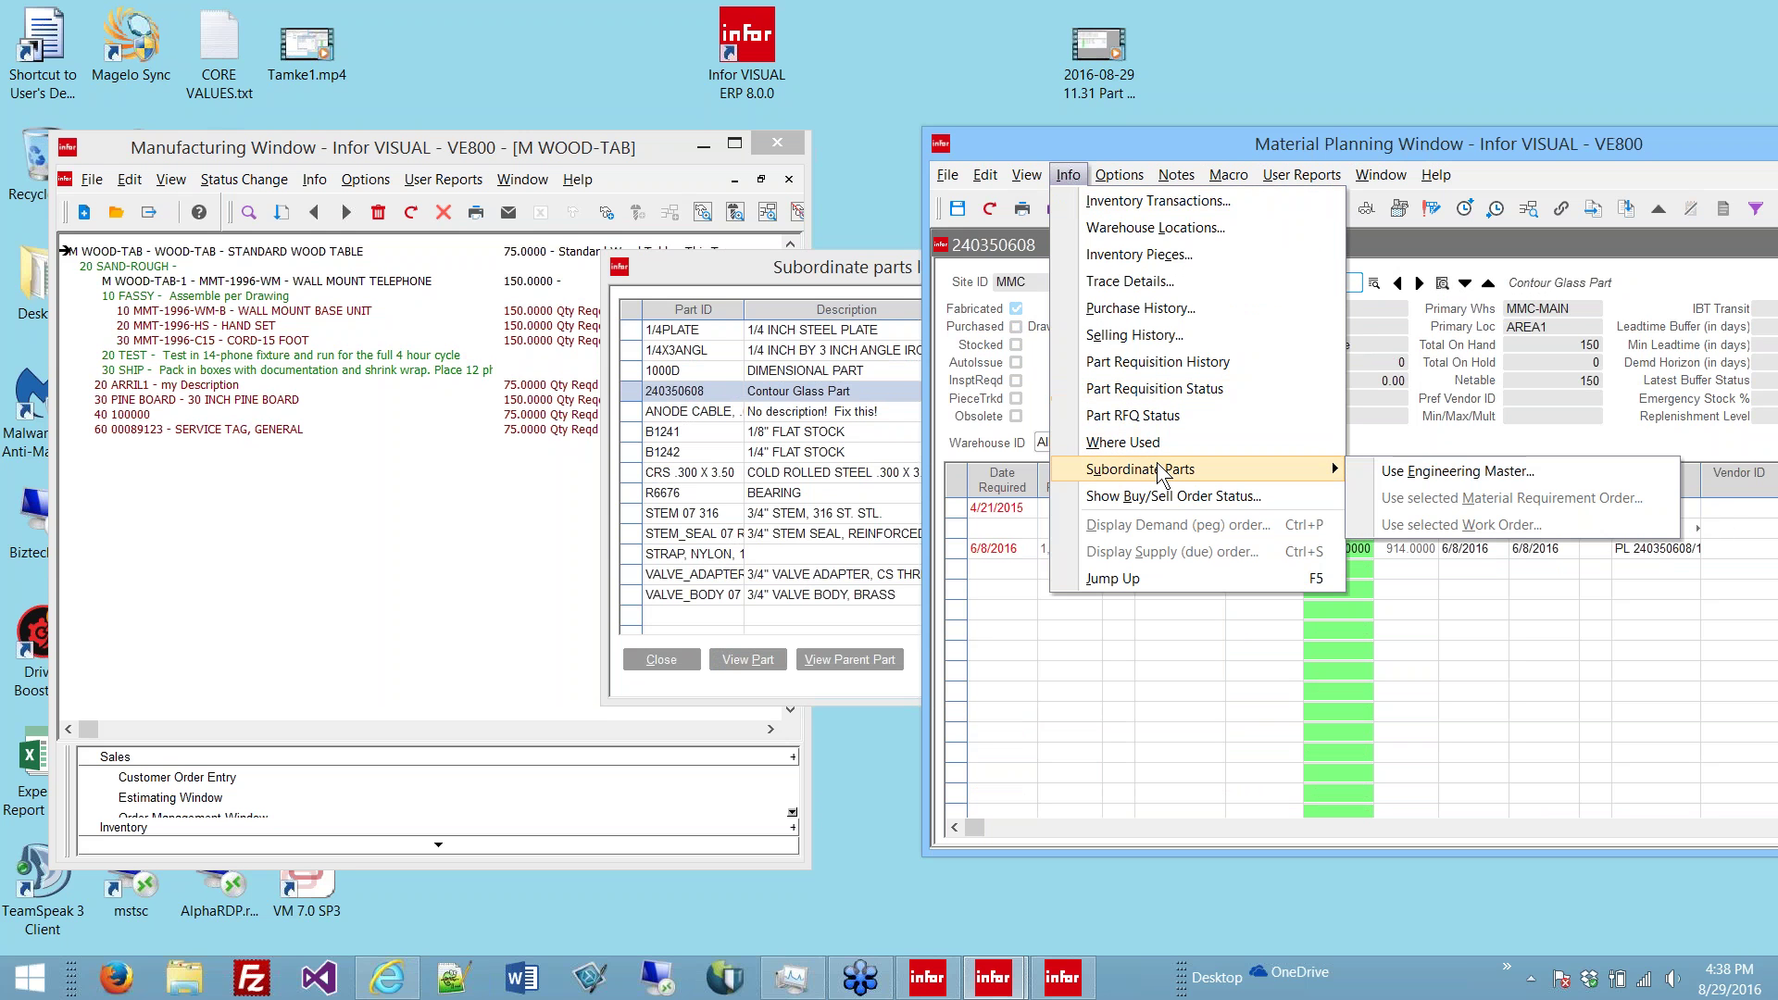
{"action": "left_click", "coordinate": [1373, 471]}
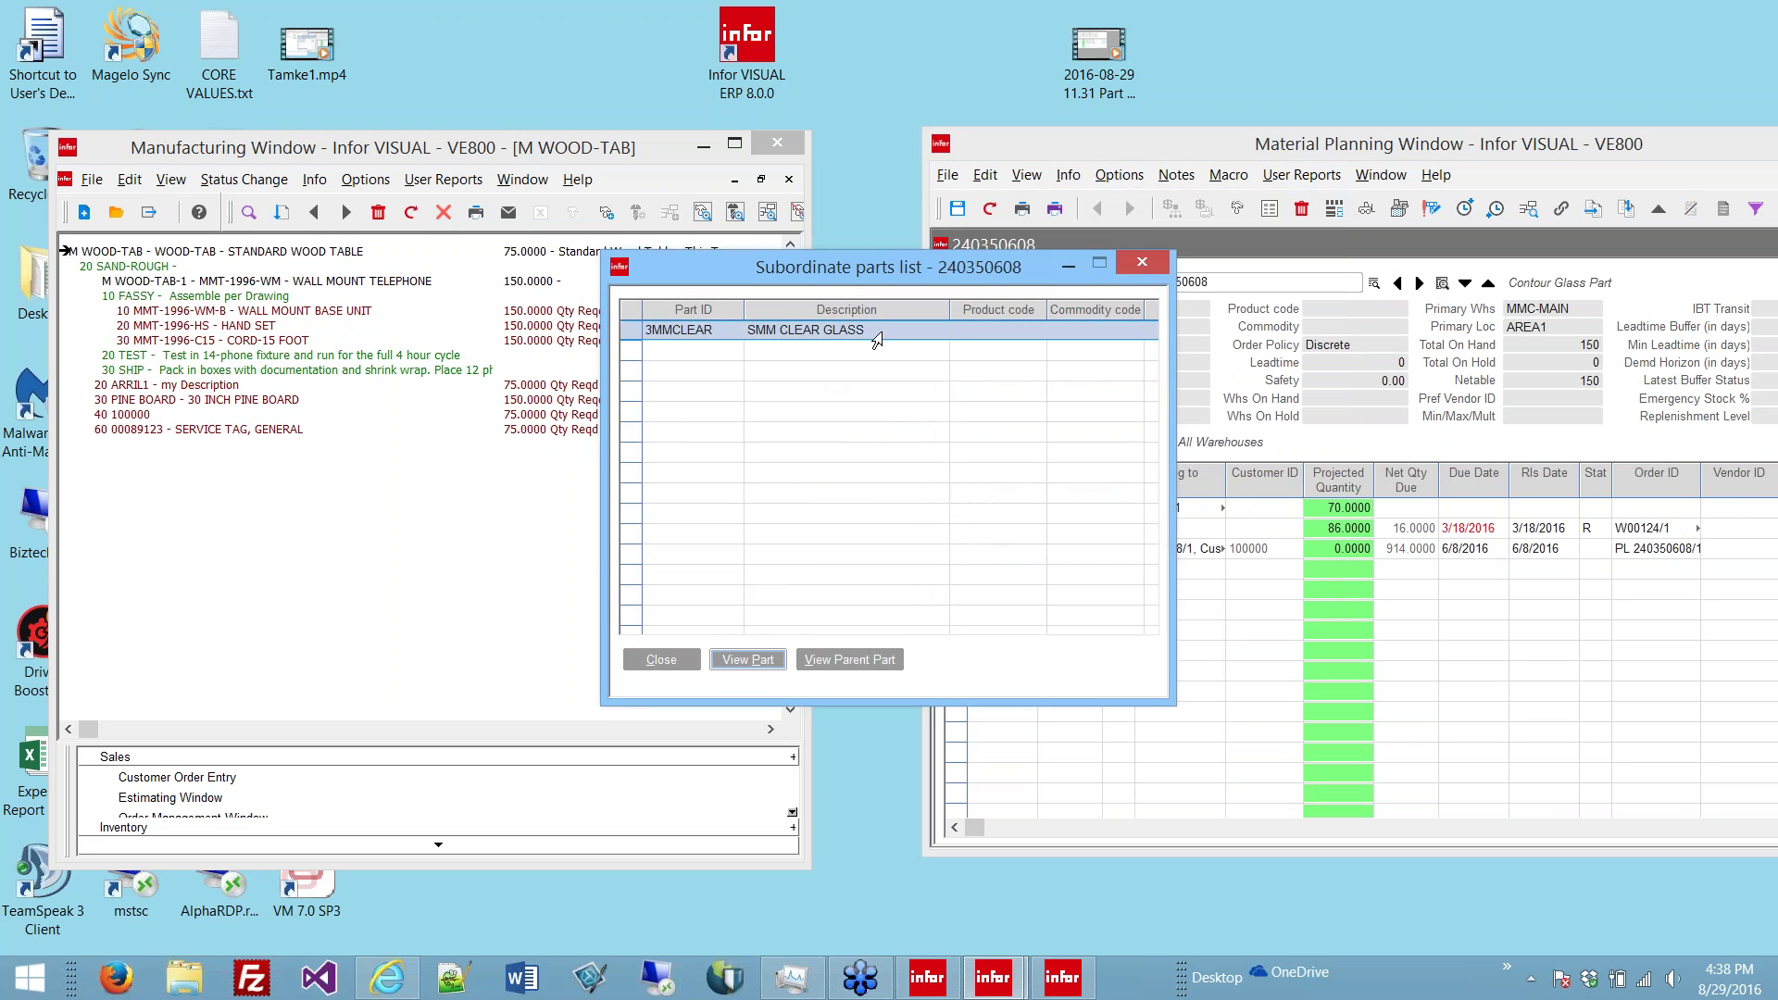
{"action": "key", "text": "Return"}
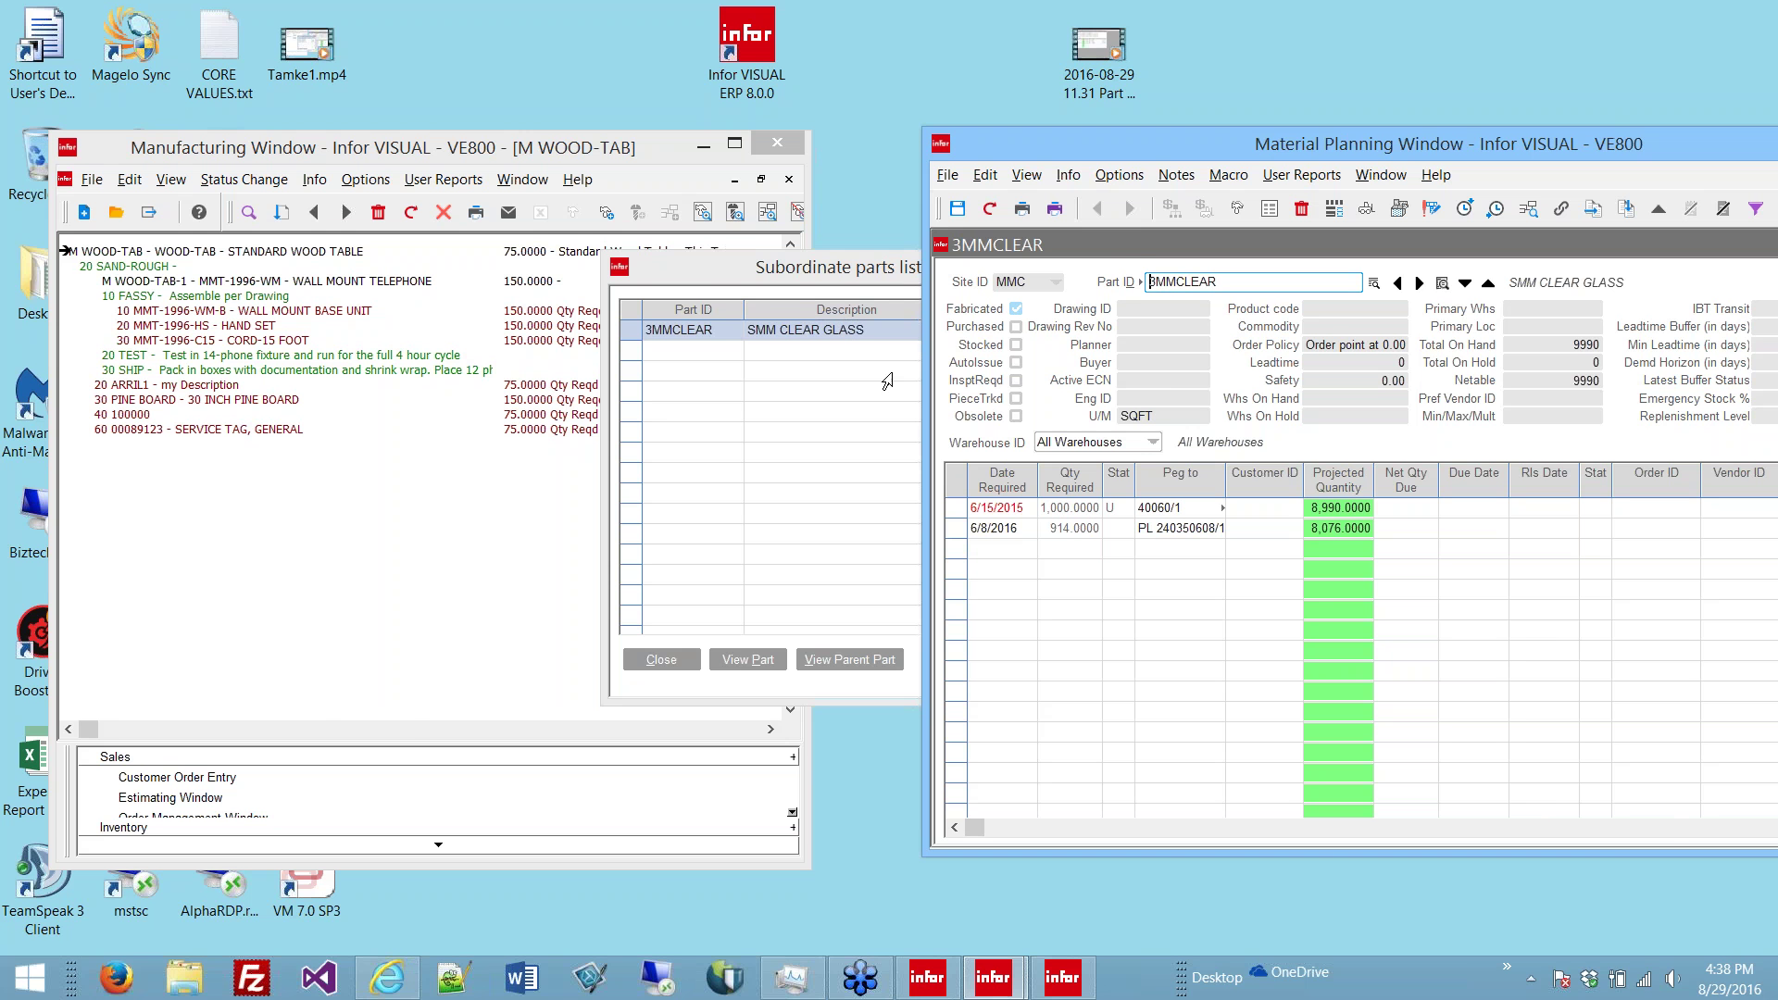
{"action": "left_click", "coordinate": [830, 267]}
{"action": "left_click", "coordinate": [851, 316]}
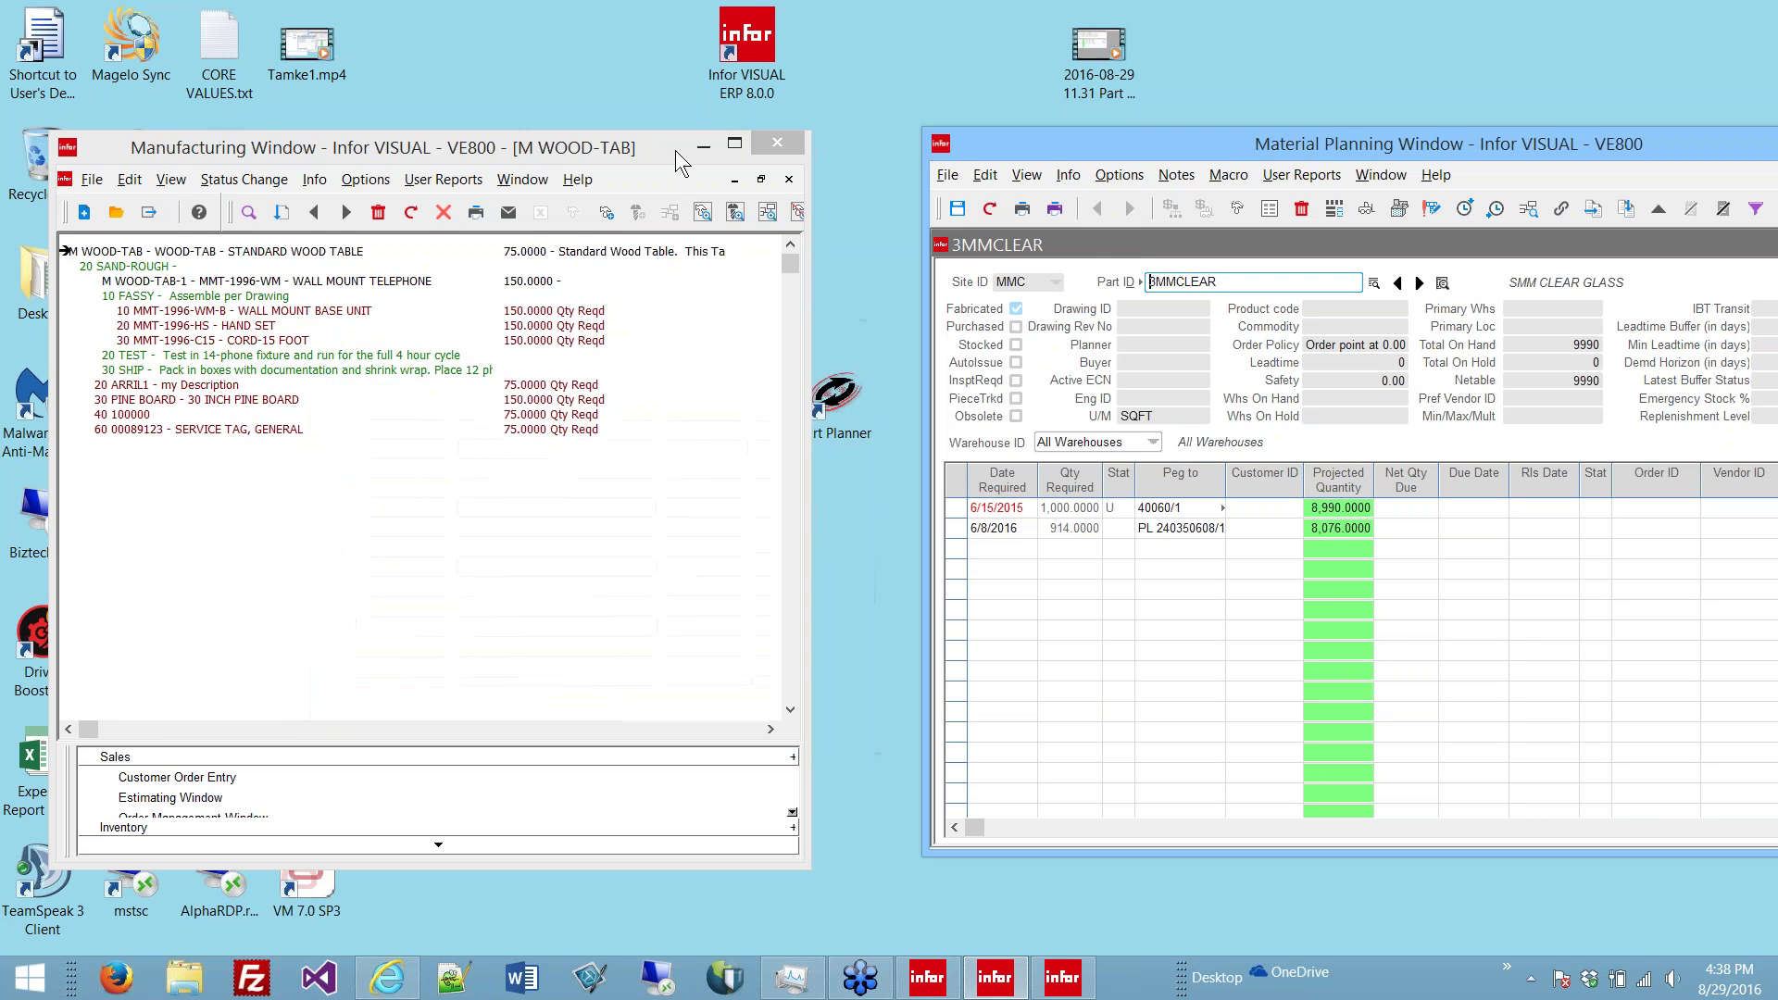
Step: Launch Part Planner from the desktop and set its master type to Master
{"action": "left_click_drag", "start_coordinate": [647, 148], "coordinate": [620, 135]}
{"action": "double_click", "coordinate": [834, 397]}
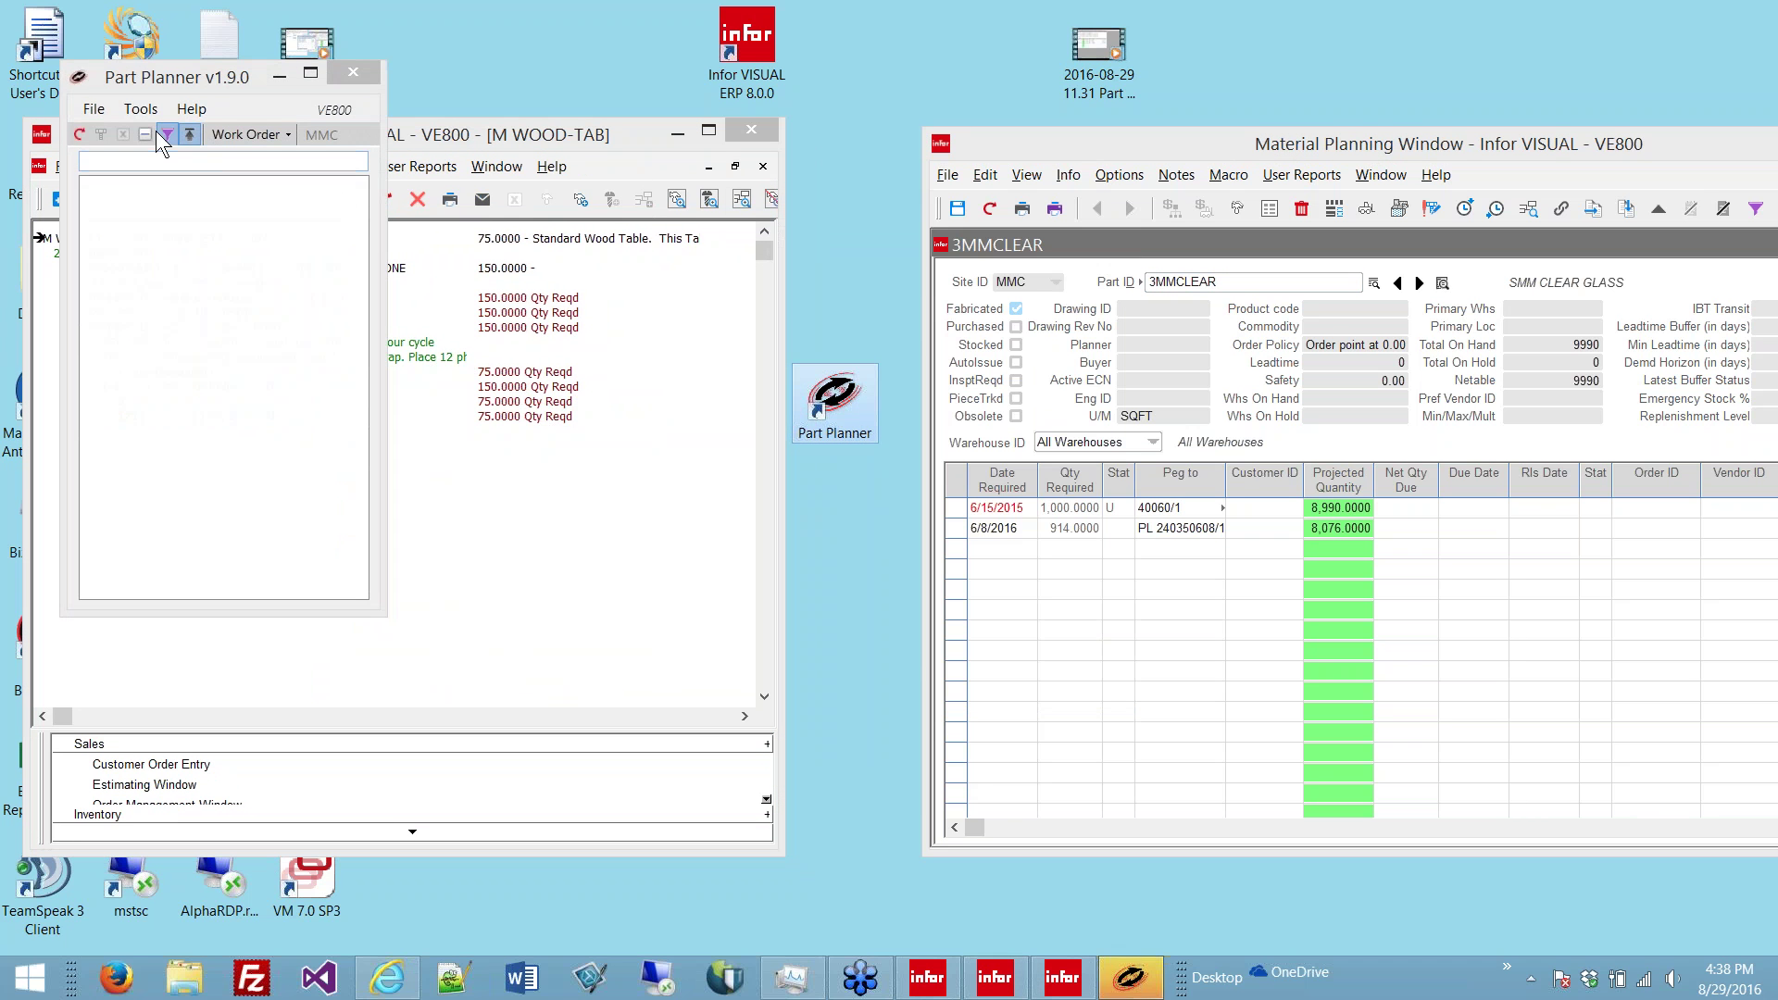
{"action": "left_click", "coordinate": [89, 111]}
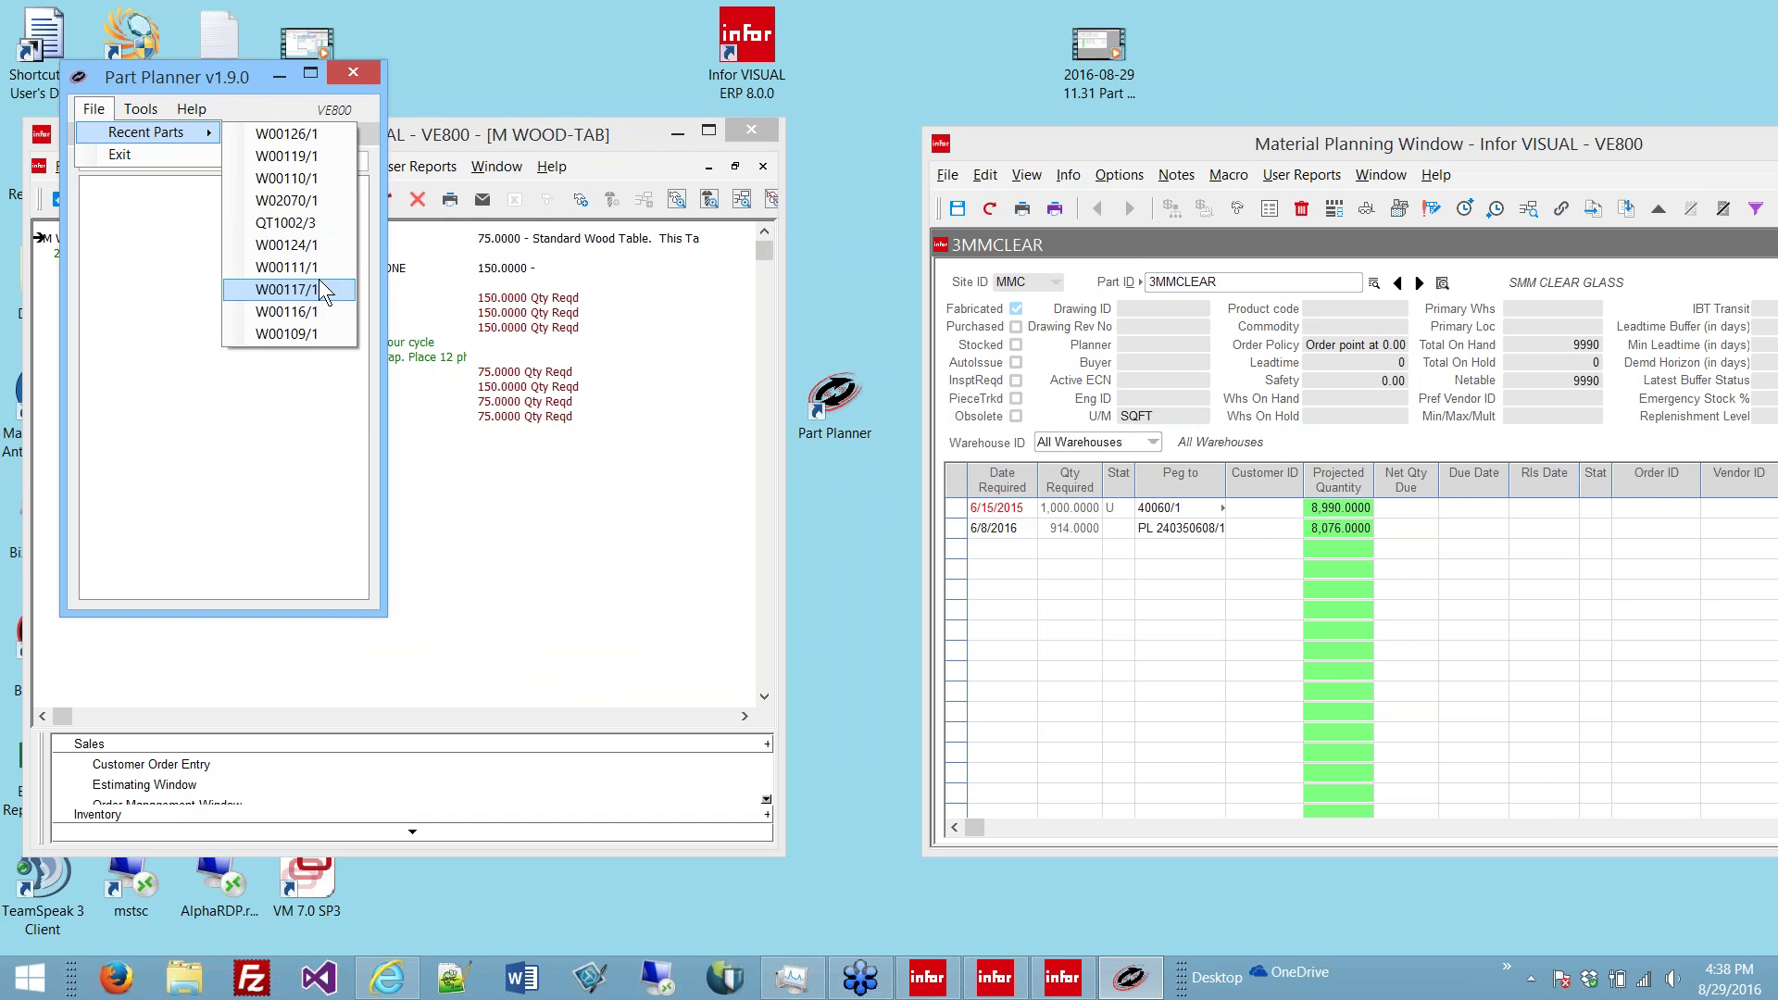
{"action": "left_click", "coordinate": [233, 80]}
{"action": "left_click", "coordinate": [252, 134]}
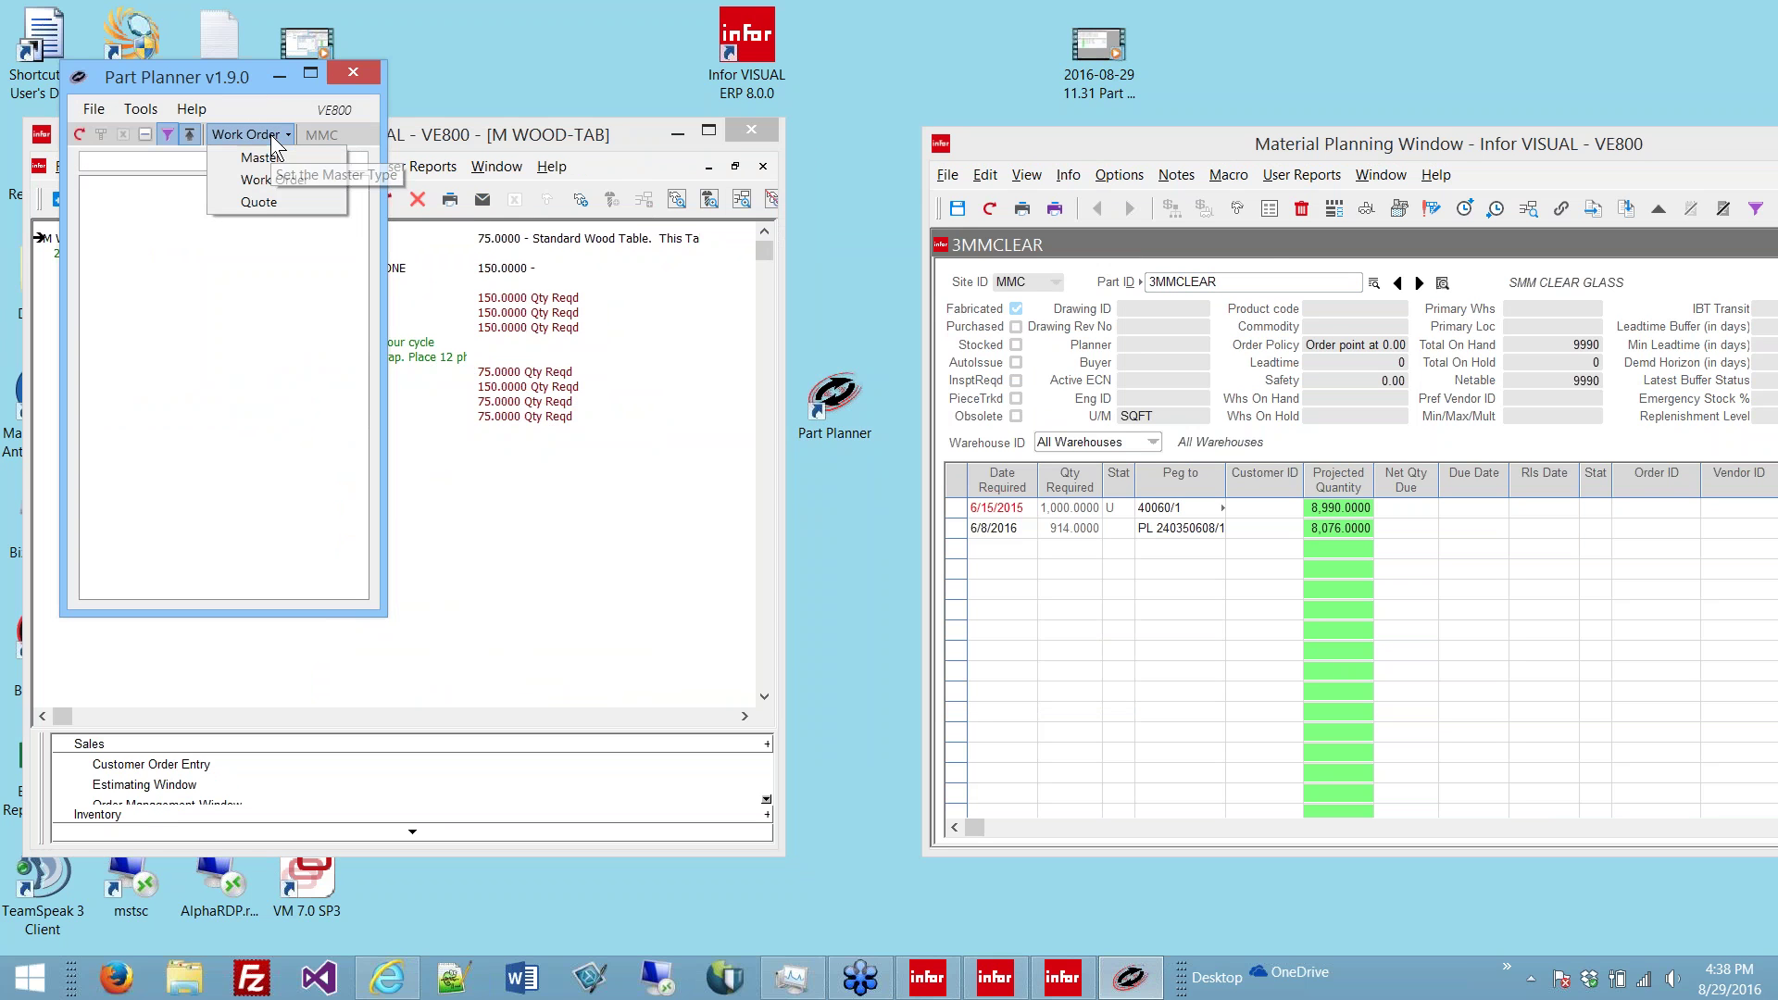
{"action": "left_click", "coordinate": [258, 156]}
Step: Load the recent part WOOD-TAB in Part Planner, dismissing the Advanced SystemCare pop-up
{"action": "left_click", "coordinate": [96, 108]}
{"action": "mouse_move", "coordinate": [107, 130]}
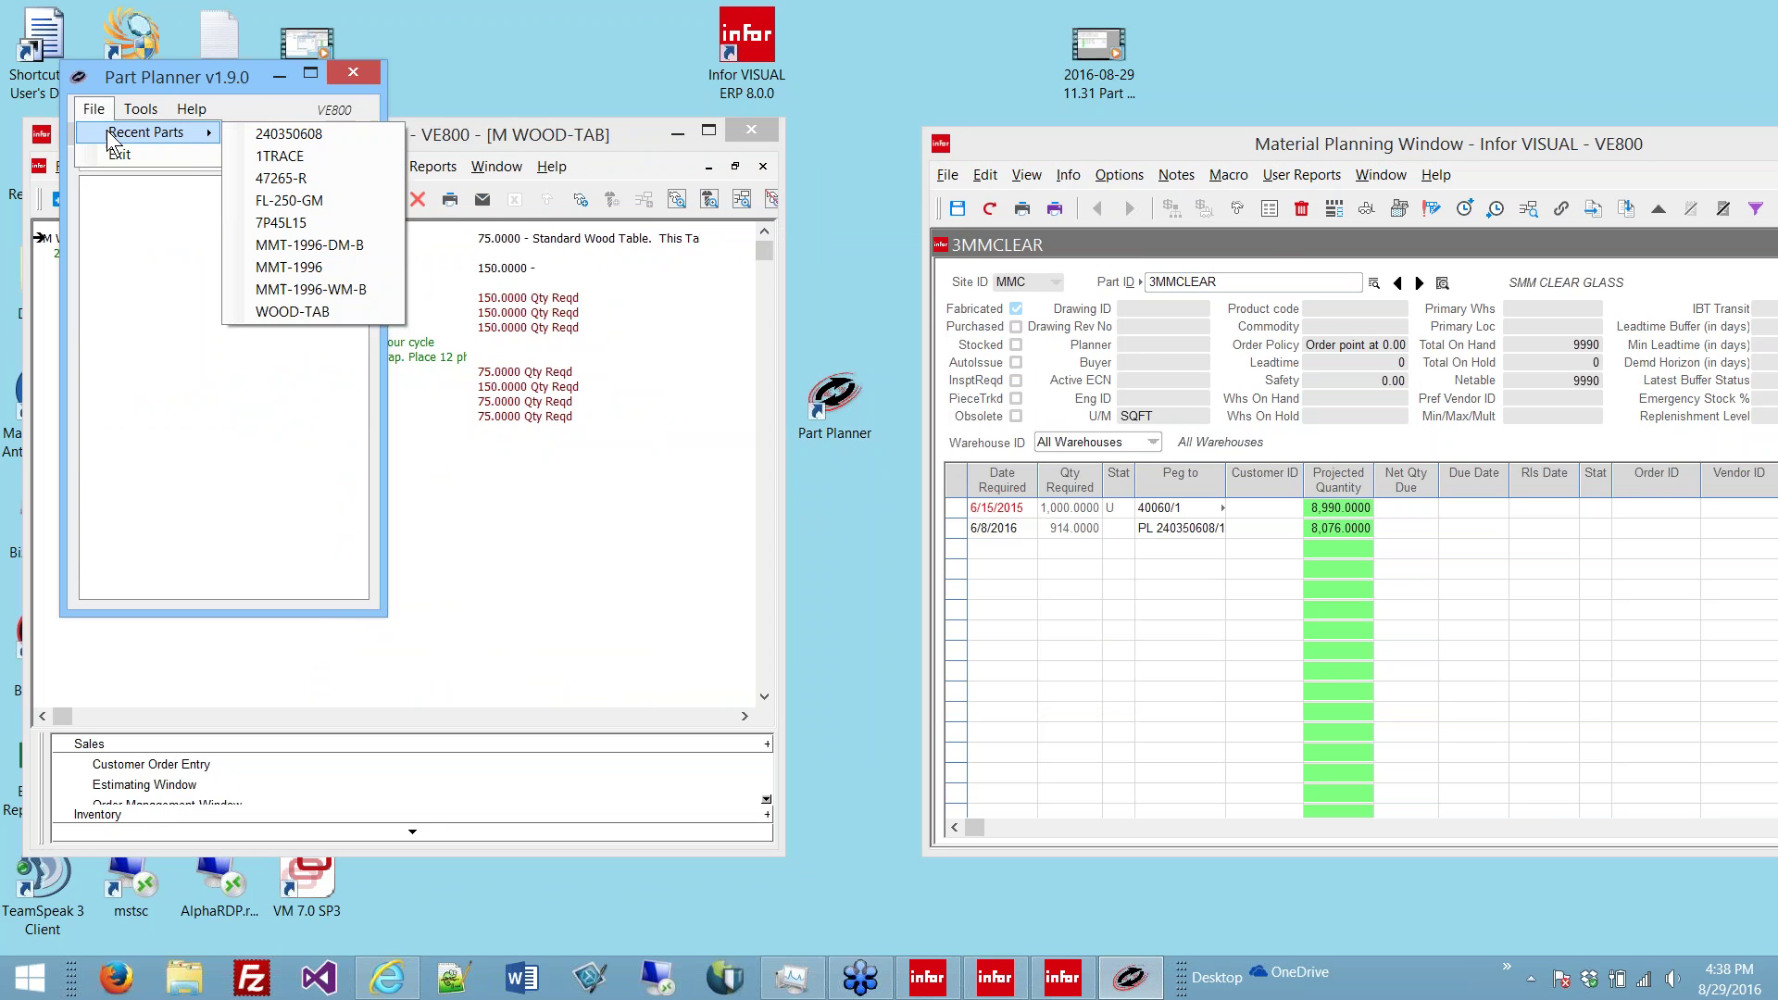
{"action": "left_click", "coordinate": [269, 296]}
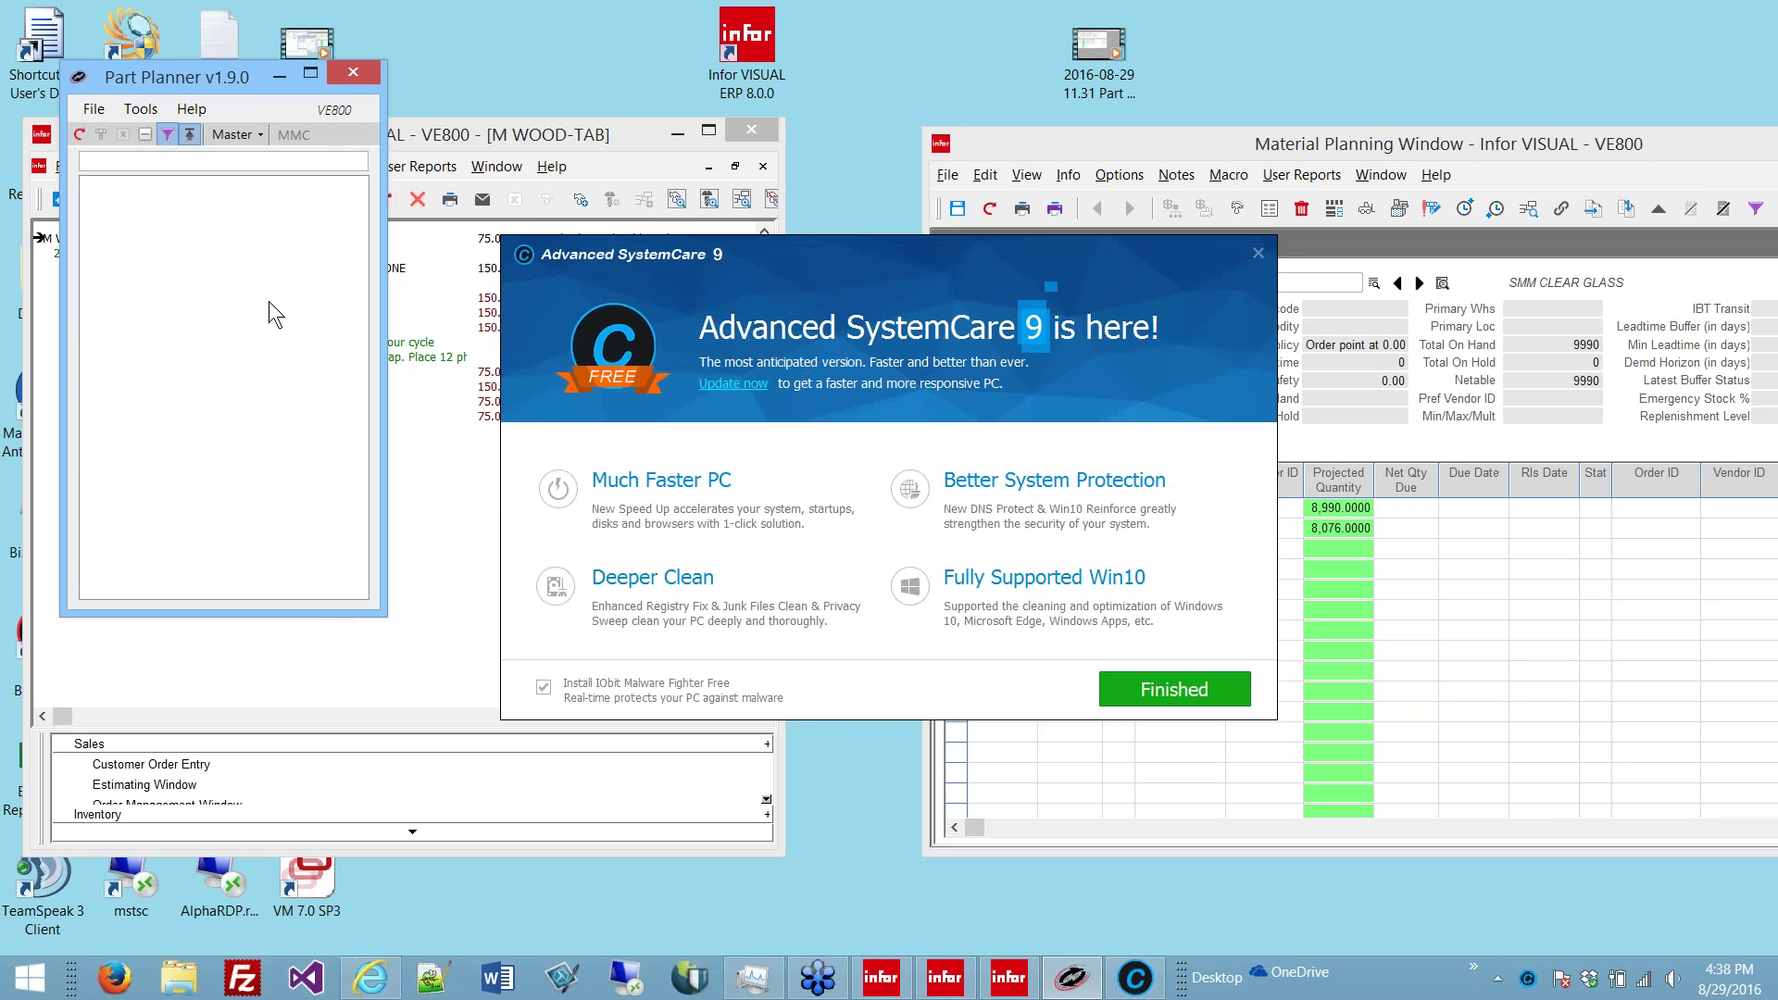
{"action": "left_click", "coordinate": [1251, 255]}
{"action": "left_click", "coordinate": [93, 108]}
{"action": "mouse_move", "coordinate": [109, 132]}
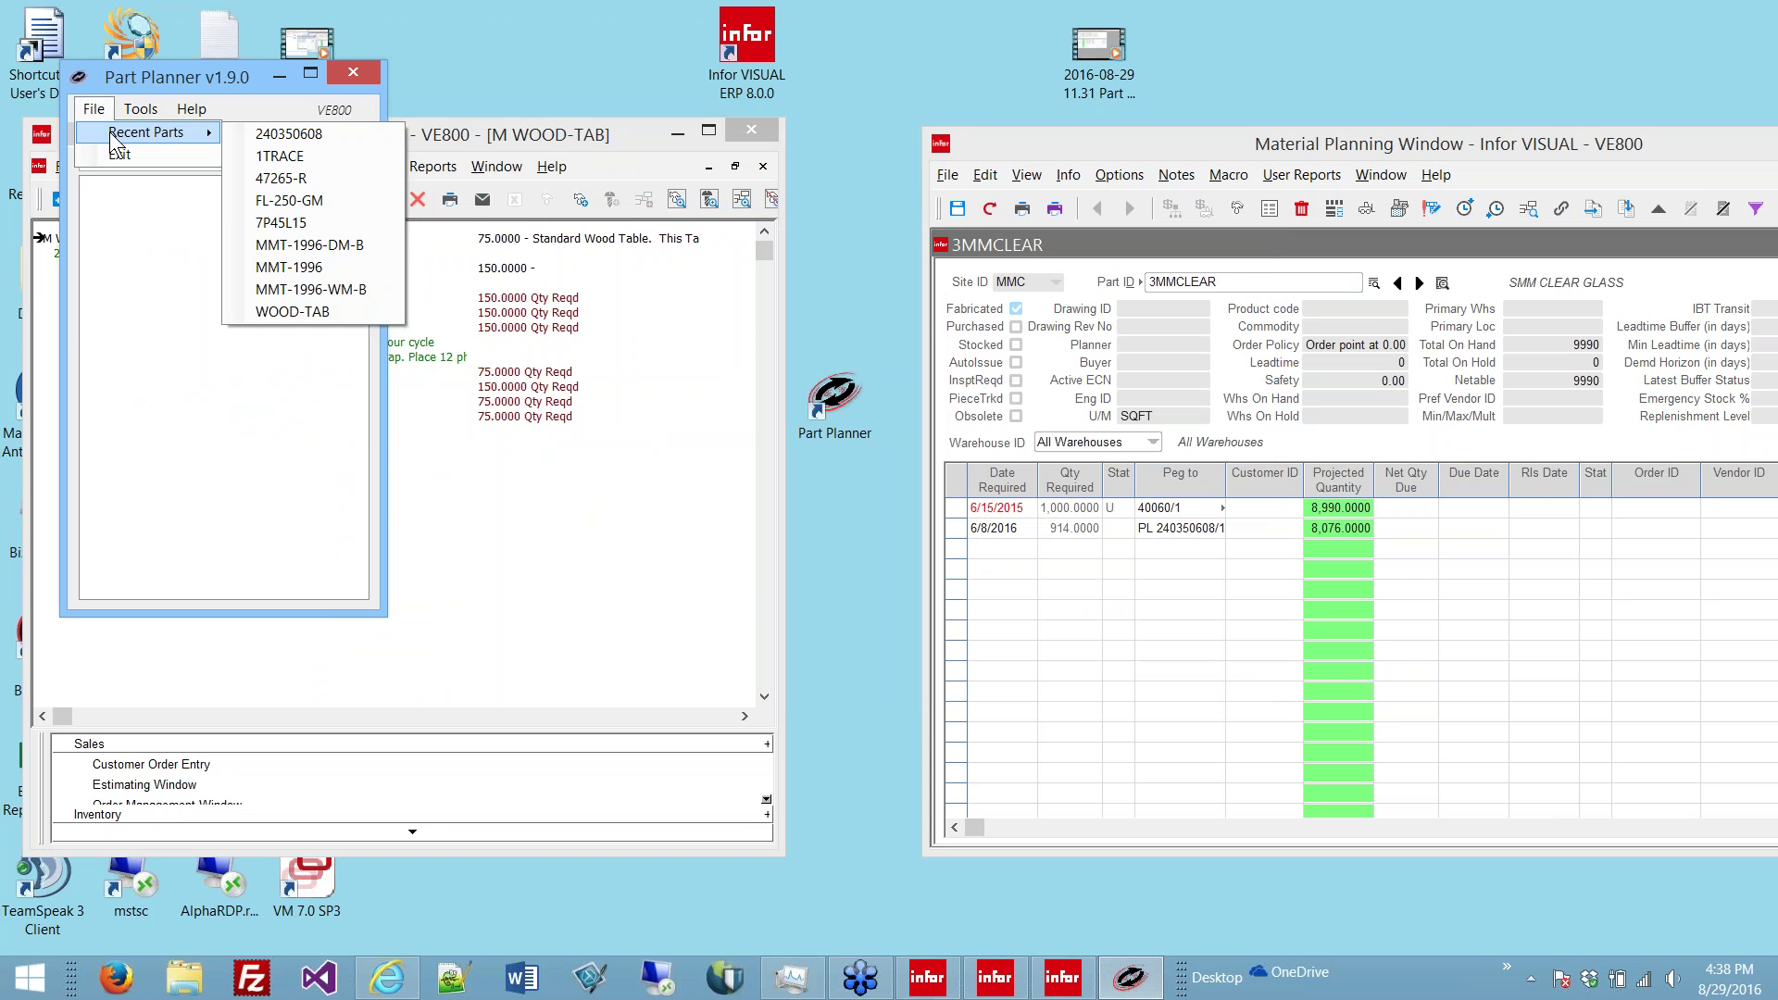
{"action": "left_click", "coordinate": [310, 311]}
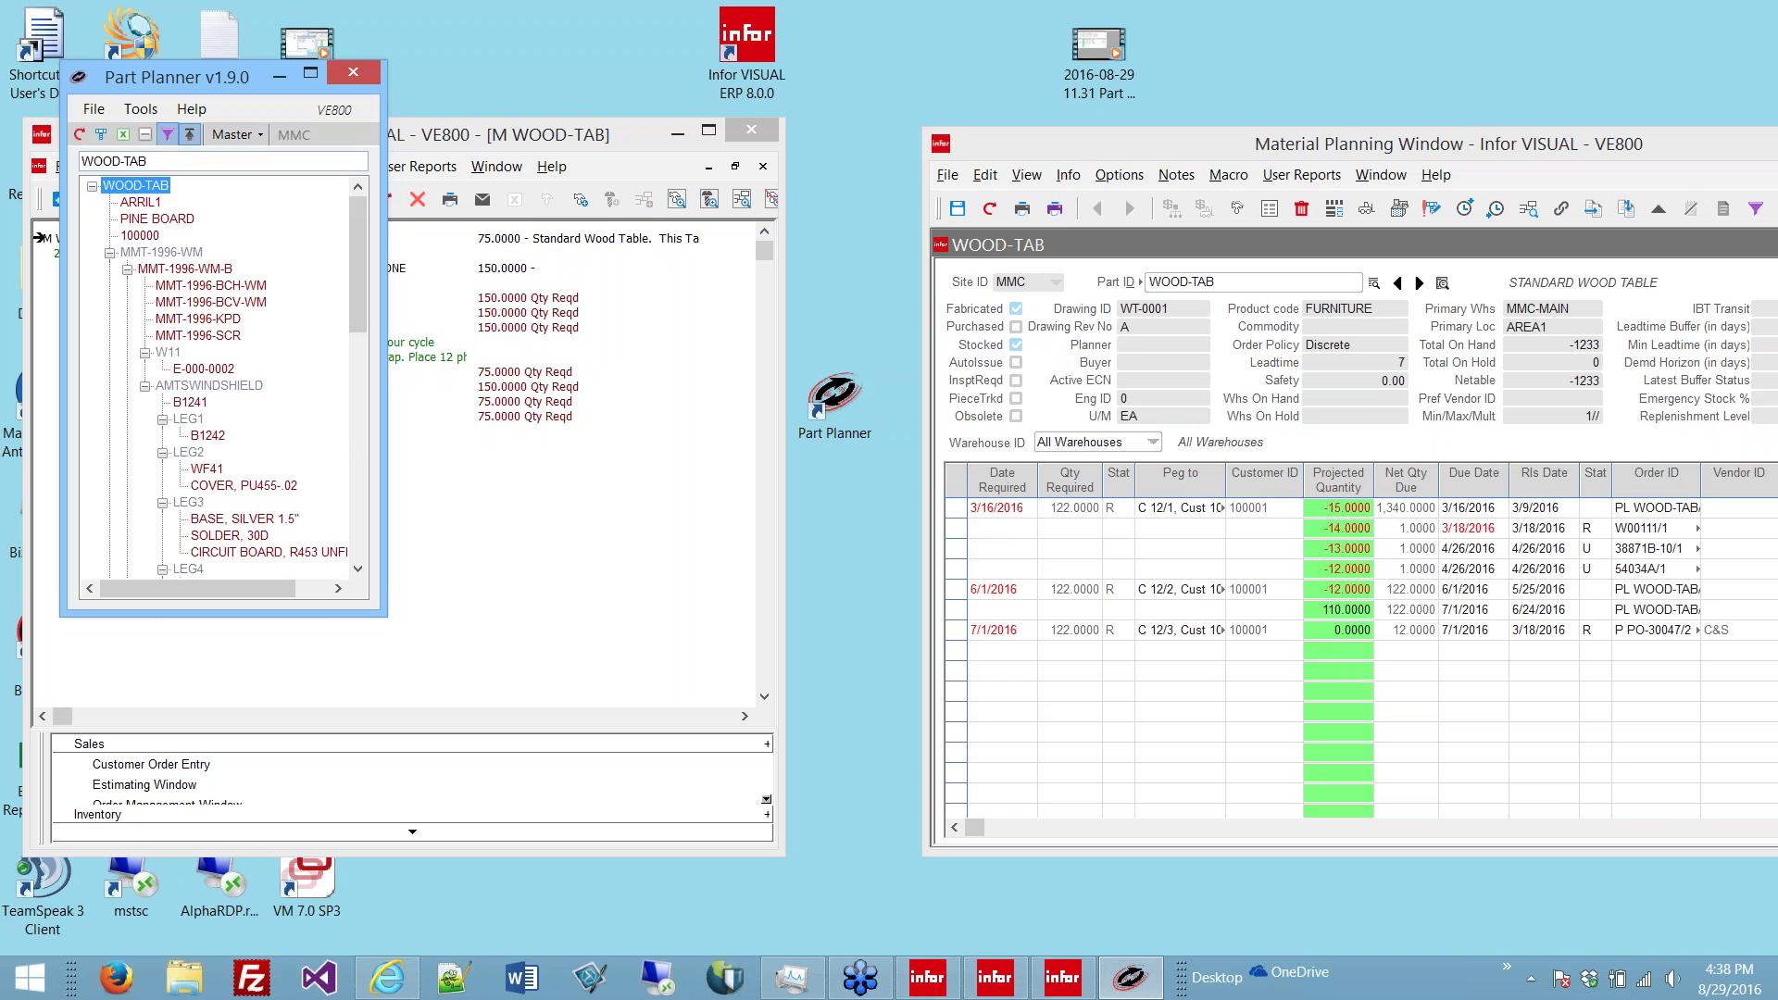
Step: Enlarge the Part Planner window and view material planning for MMT-1996-WM-B, MMT-1996-WM and MMT-1996-HS from the part tree
{"action": "left_click_drag", "start_coordinate": [387, 616], "coordinate": [648, 917]}
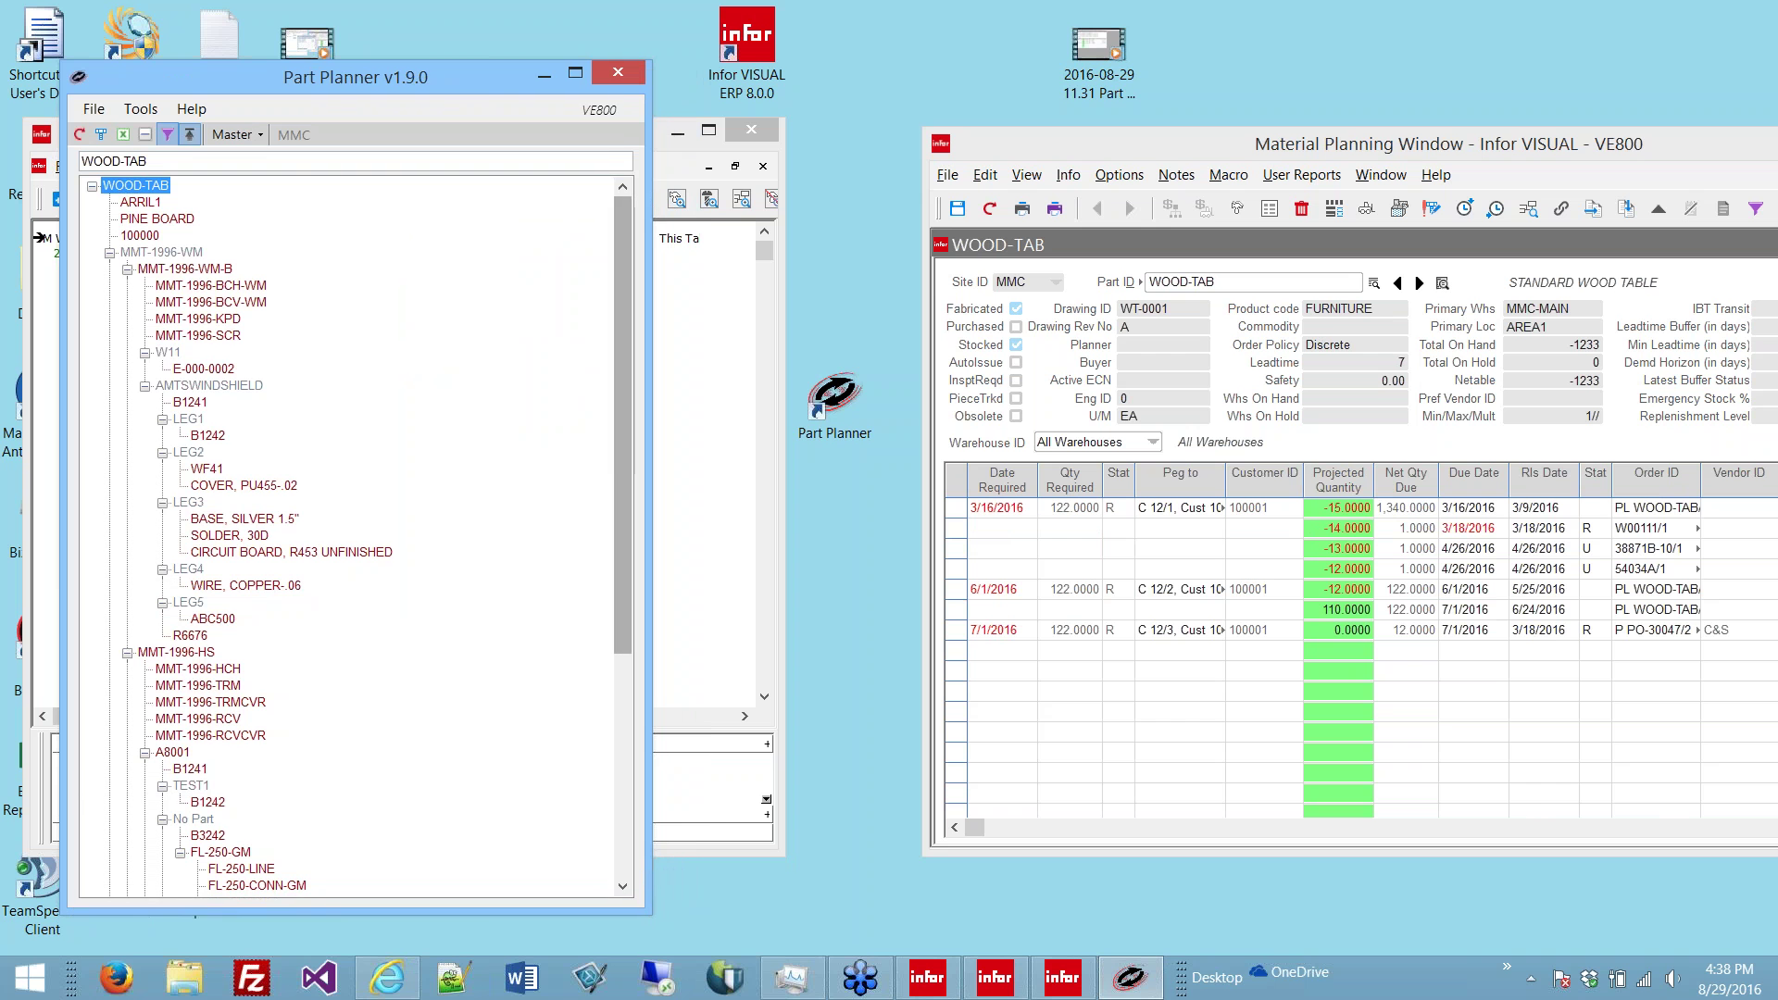
{"action": "left_click_drag", "start_coordinate": [622, 415], "coordinate": [613, 348]}
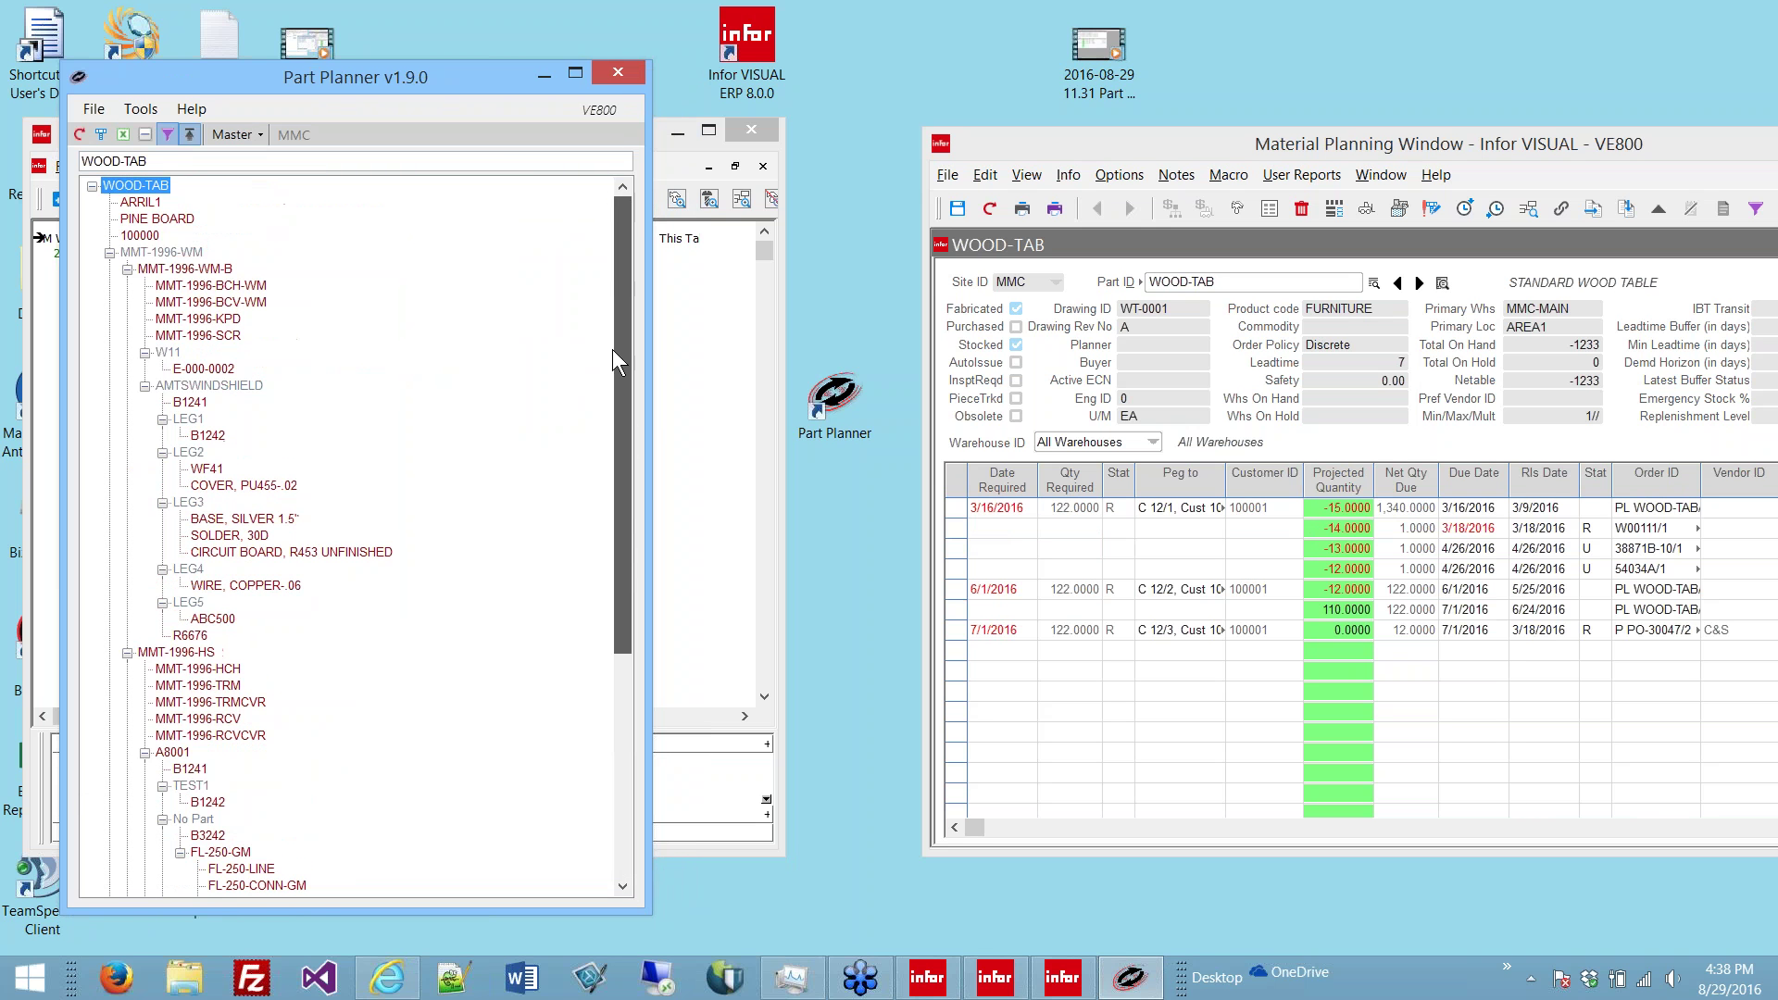
{"action": "left_click", "coordinate": [203, 270]}
{"action": "left_click", "coordinate": [171, 252]}
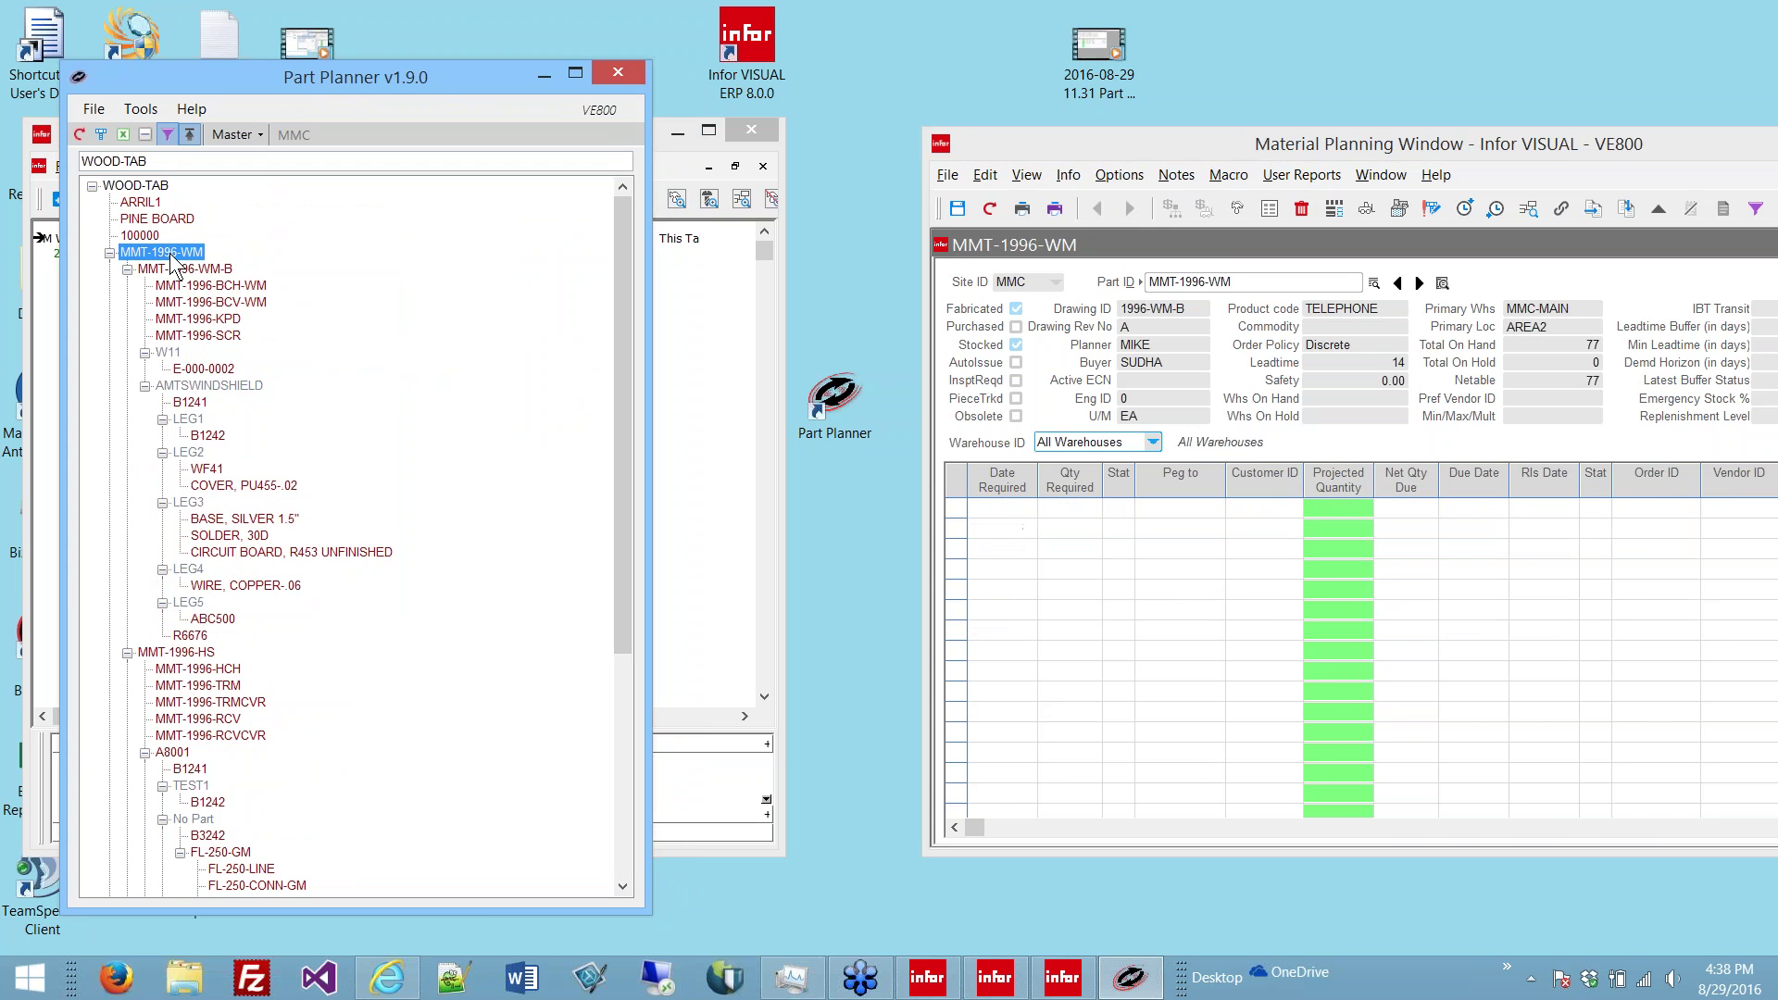
{"action": "left_click", "coordinate": [192, 654]}
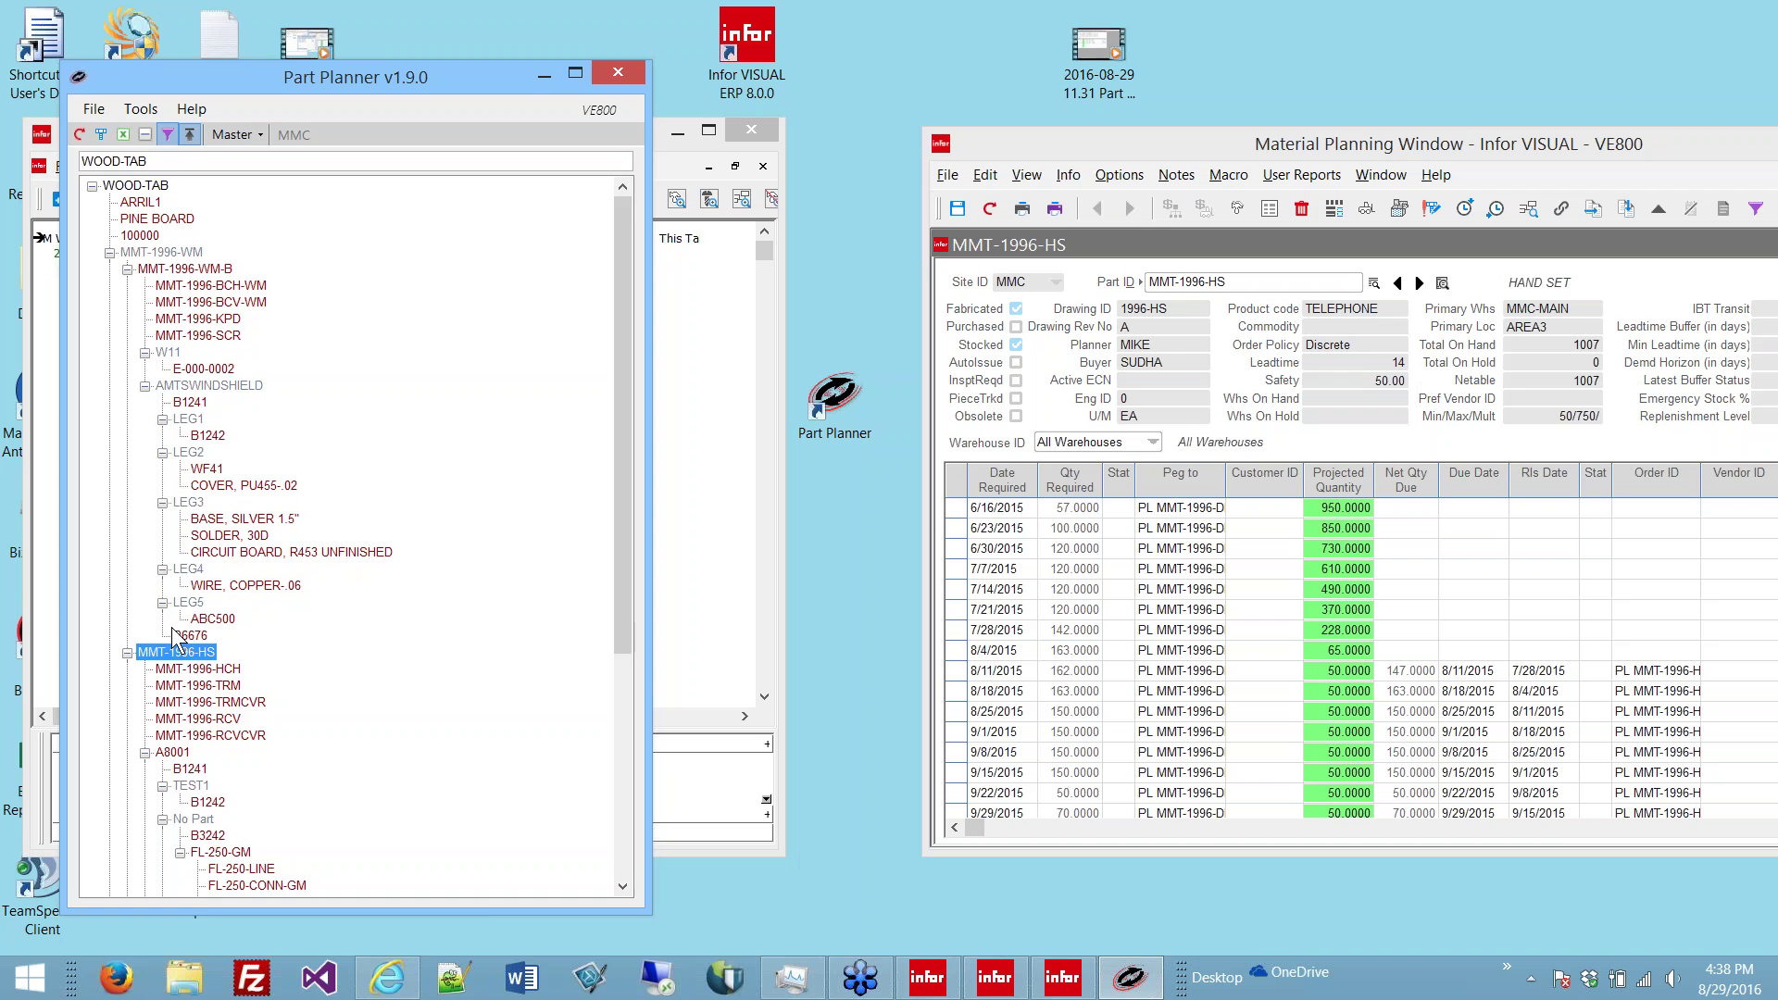
Step: Collapse the MMT-1996-HS branch, view material planning for AMTSWINDSHIELD, and collapse its branch too
{"action": "left_click", "coordinate": [127, 653]}
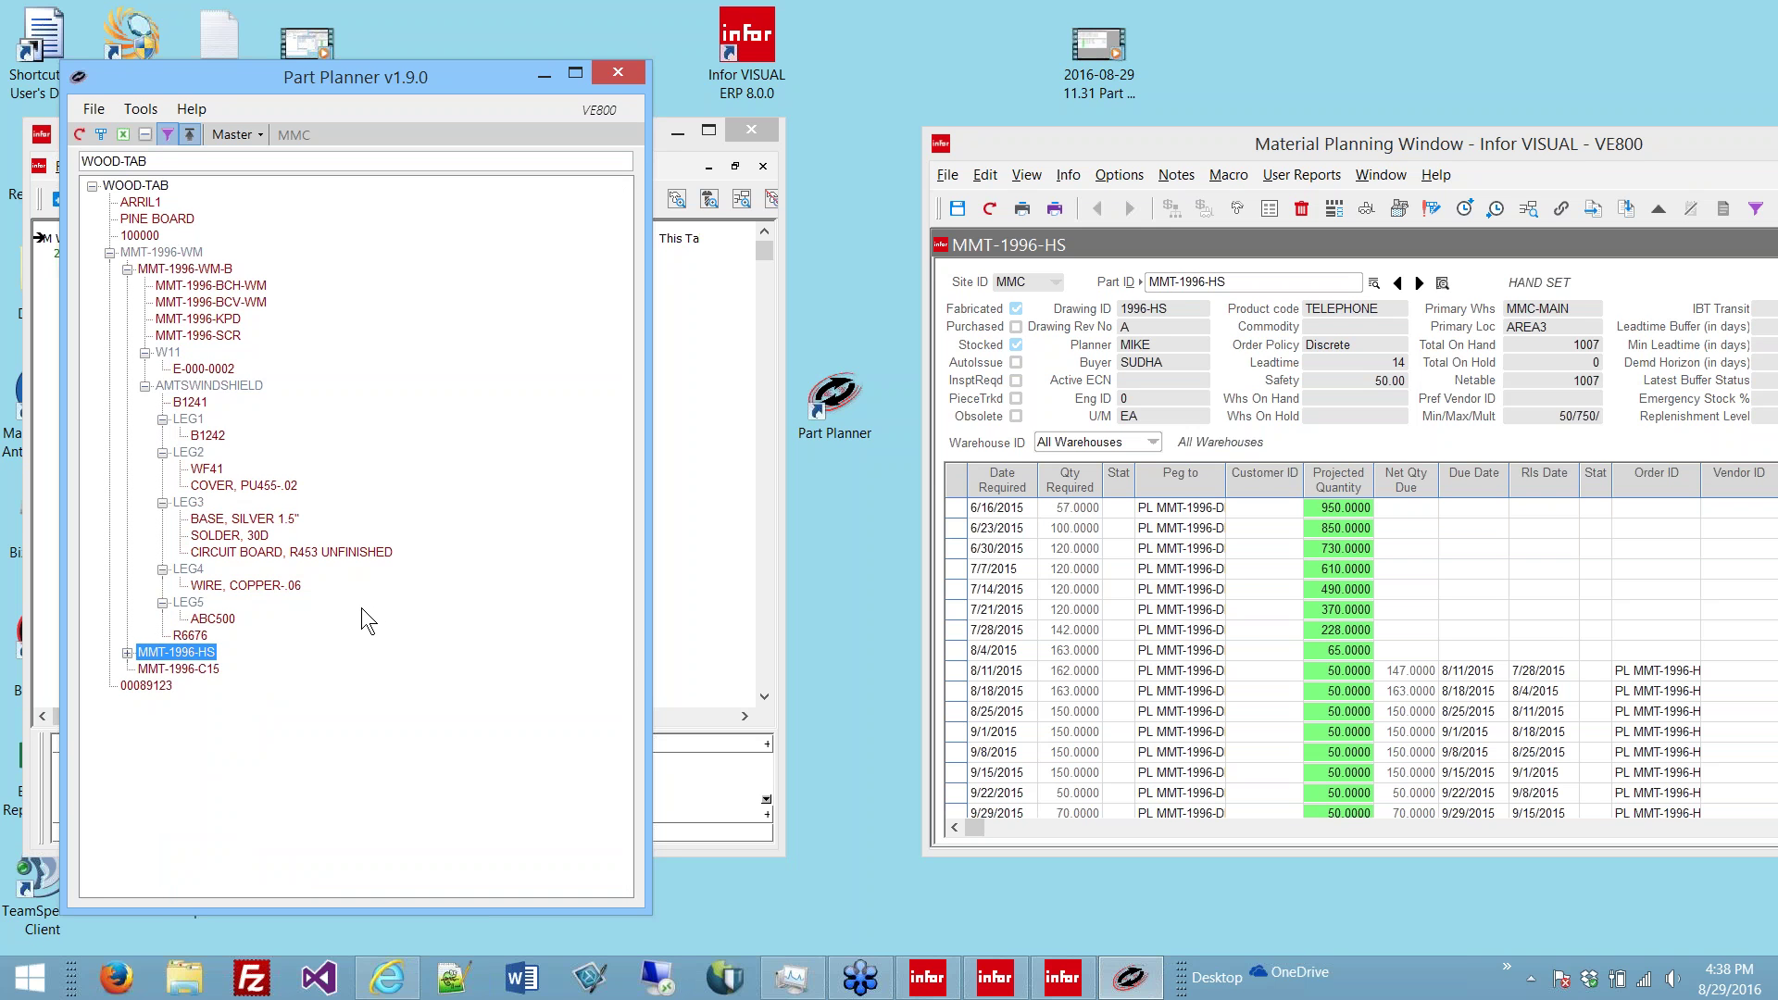
{"action": "left_click", "coordinate": [219, 385]}
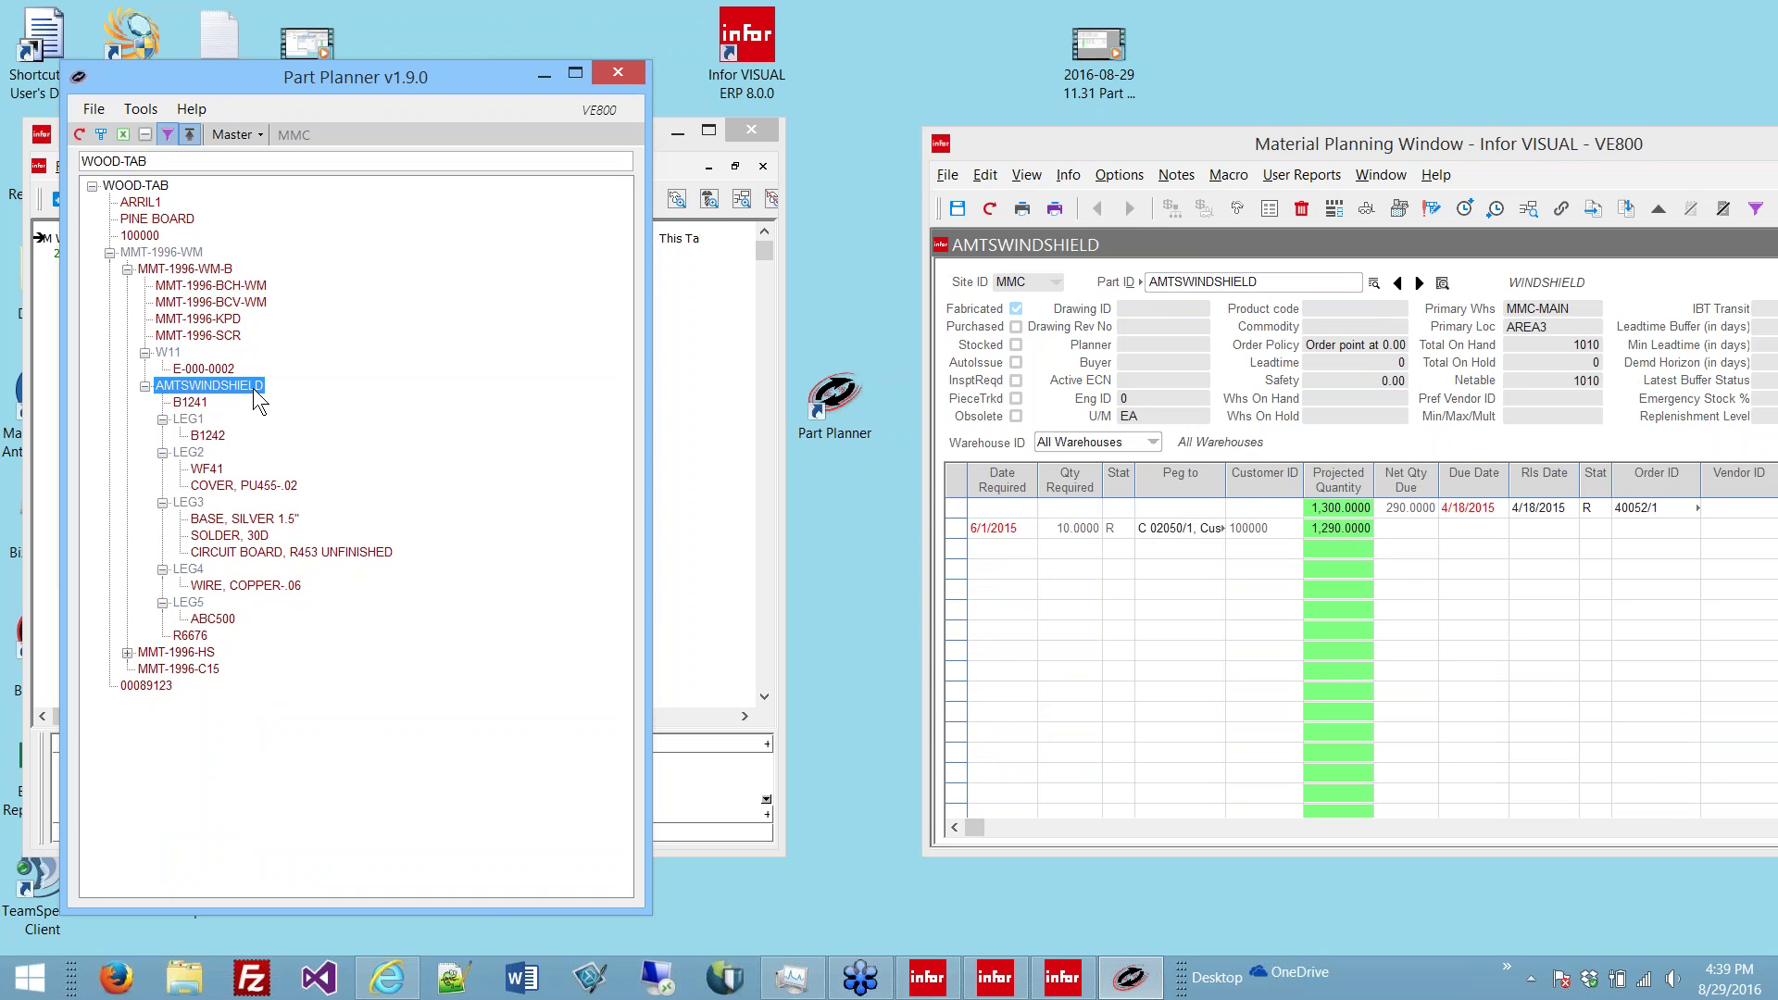
{"action": "left_click", "coordinate": [145, 386]}
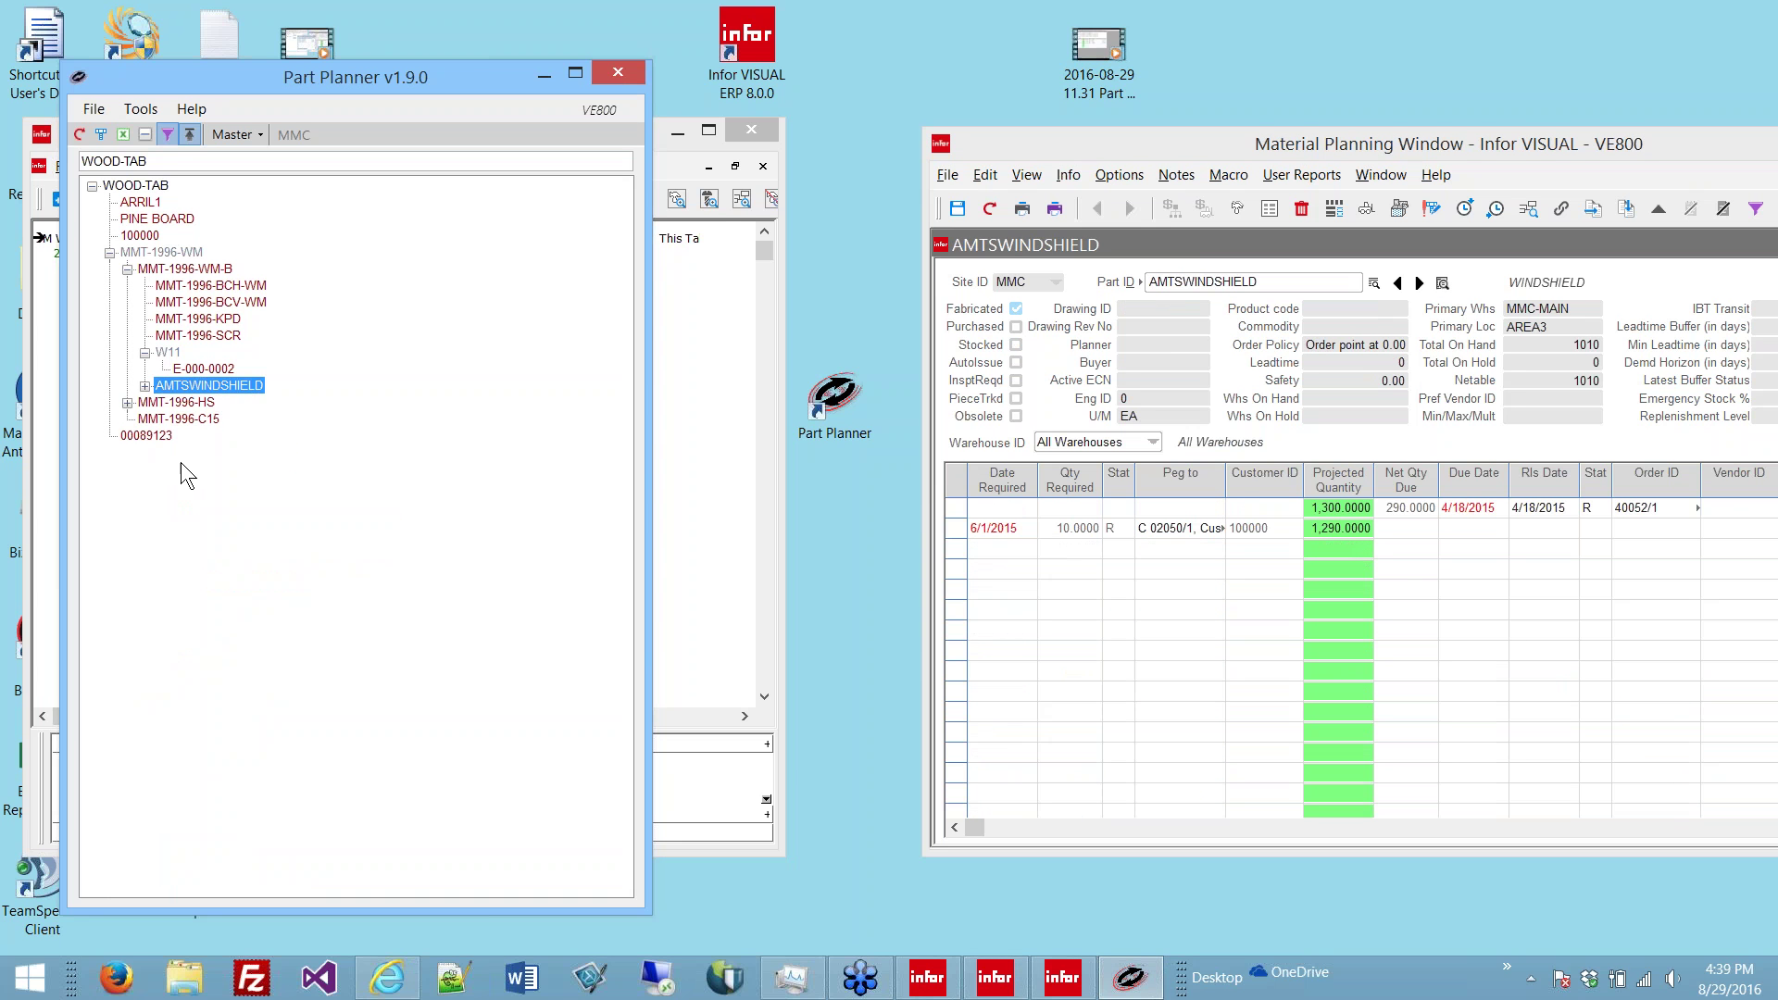
Step: View material planning for MMT-1996-WM-B and its components MMT-1996-BCH-WM, MMT-1996-BCV-WM, MMT-1996-KPD, MMT-1996-SCR and E-000-0002 from the part tree
{"action": "left_click", "coordinate": [192, 270]}
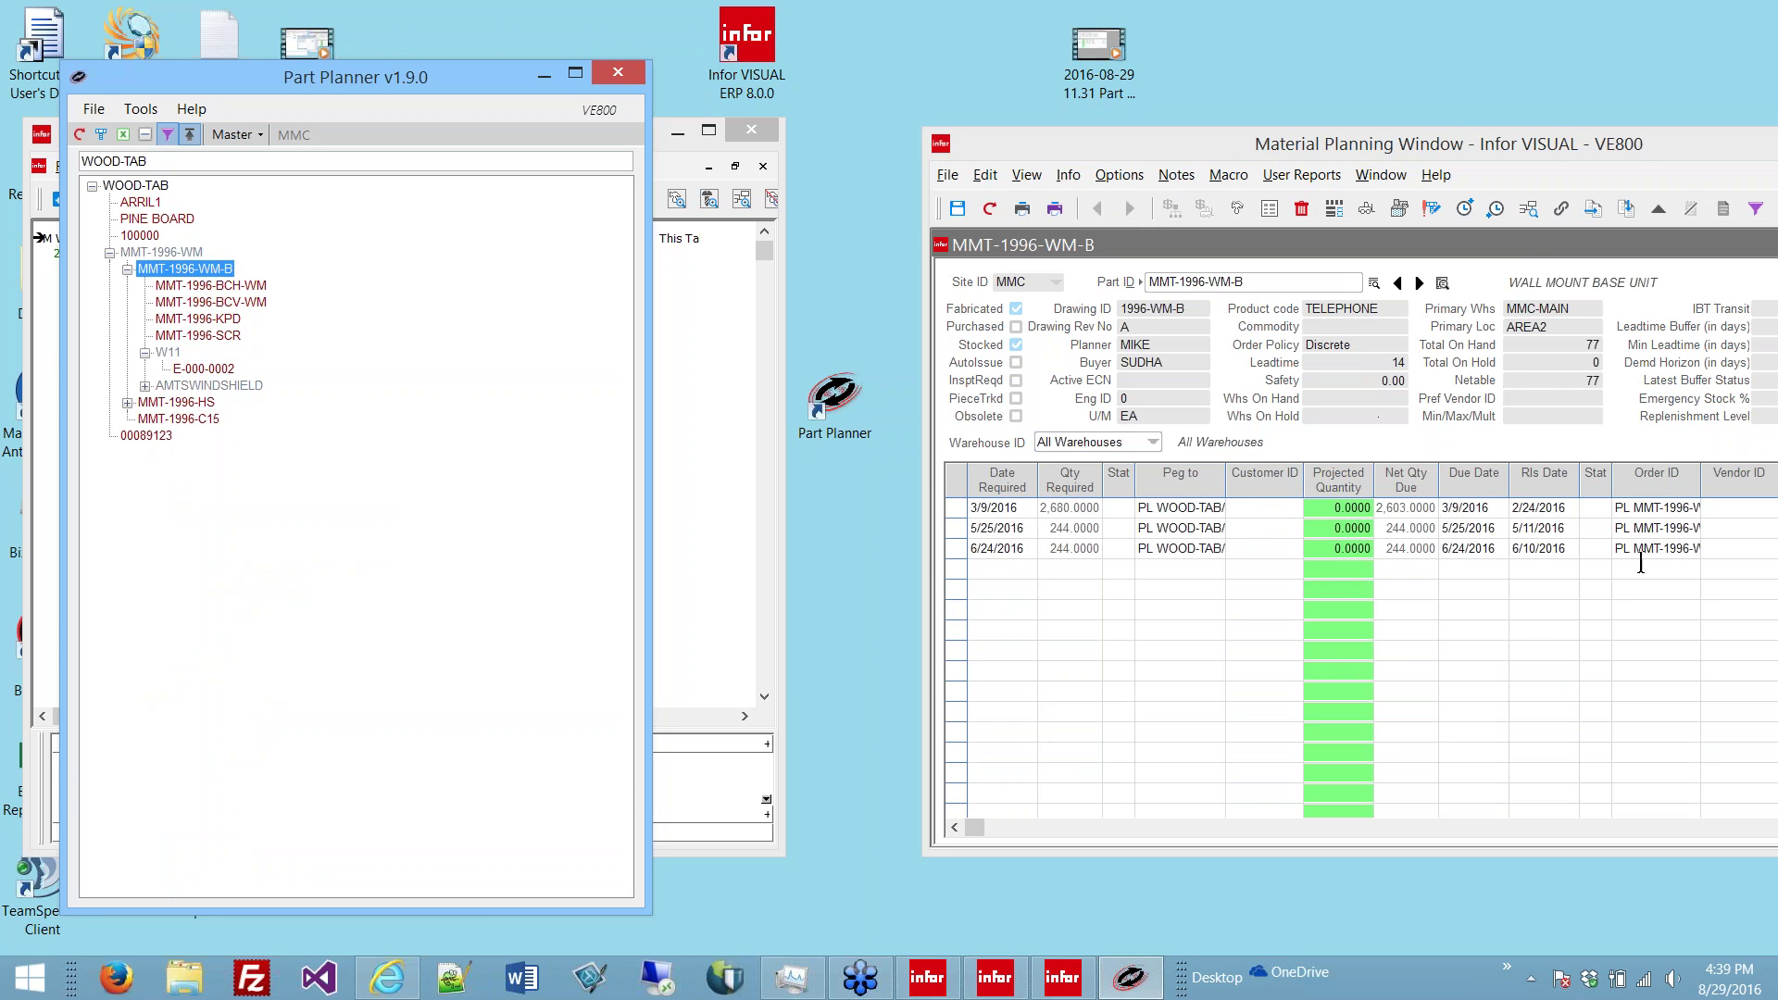
{"action": "left_click", "coordinate": [255, 303]}
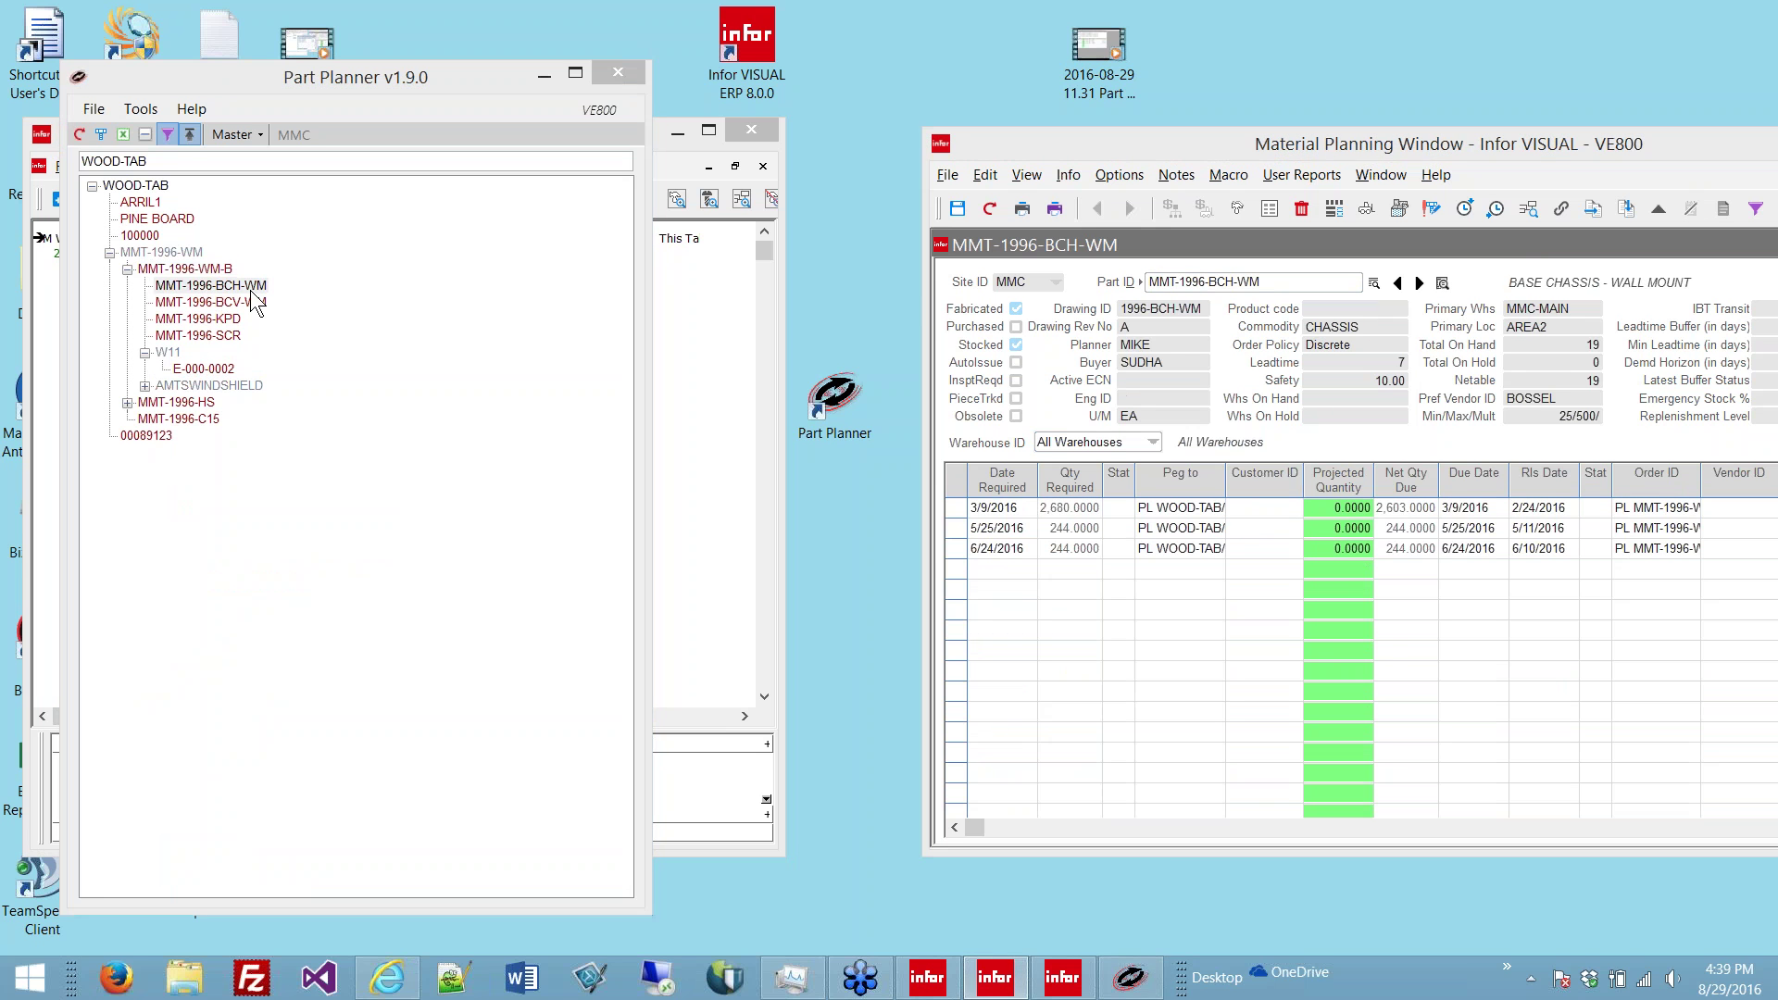
{"action": "left_click", "coordinate": [196, 320]}
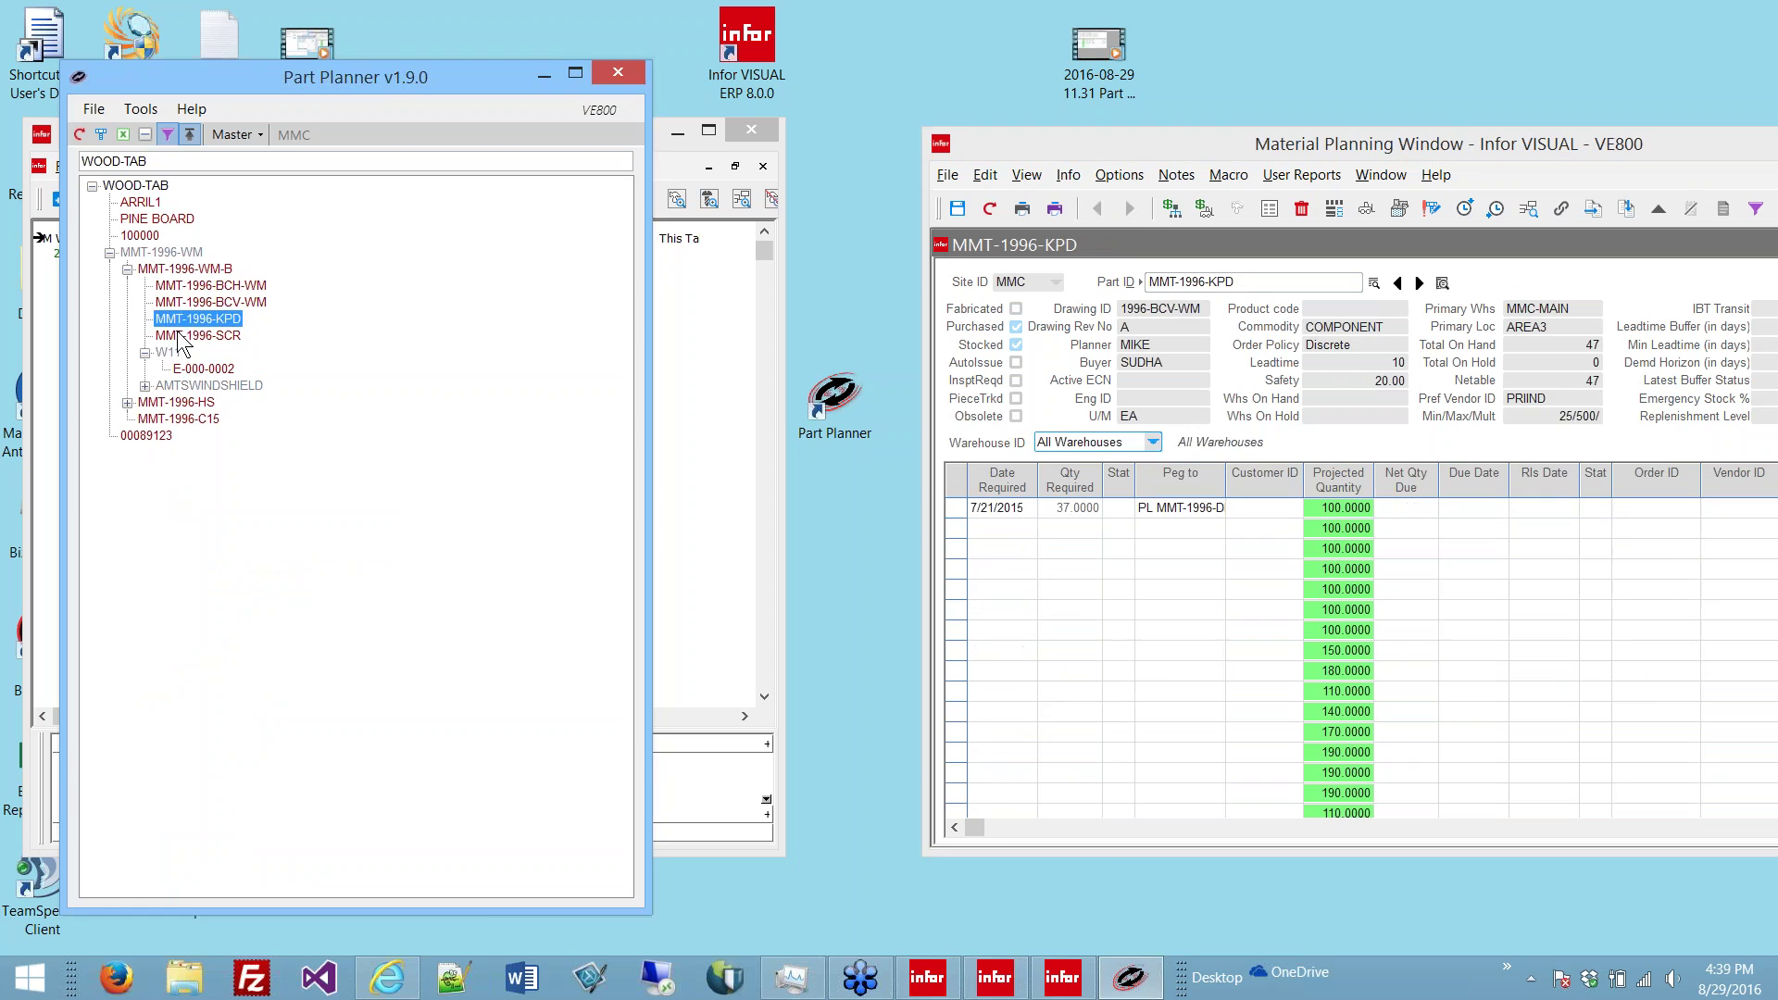
{"action": "left_click", "coordinate": [196, 335]}
{"action": "left_click", "coordinate": [196, 370]}
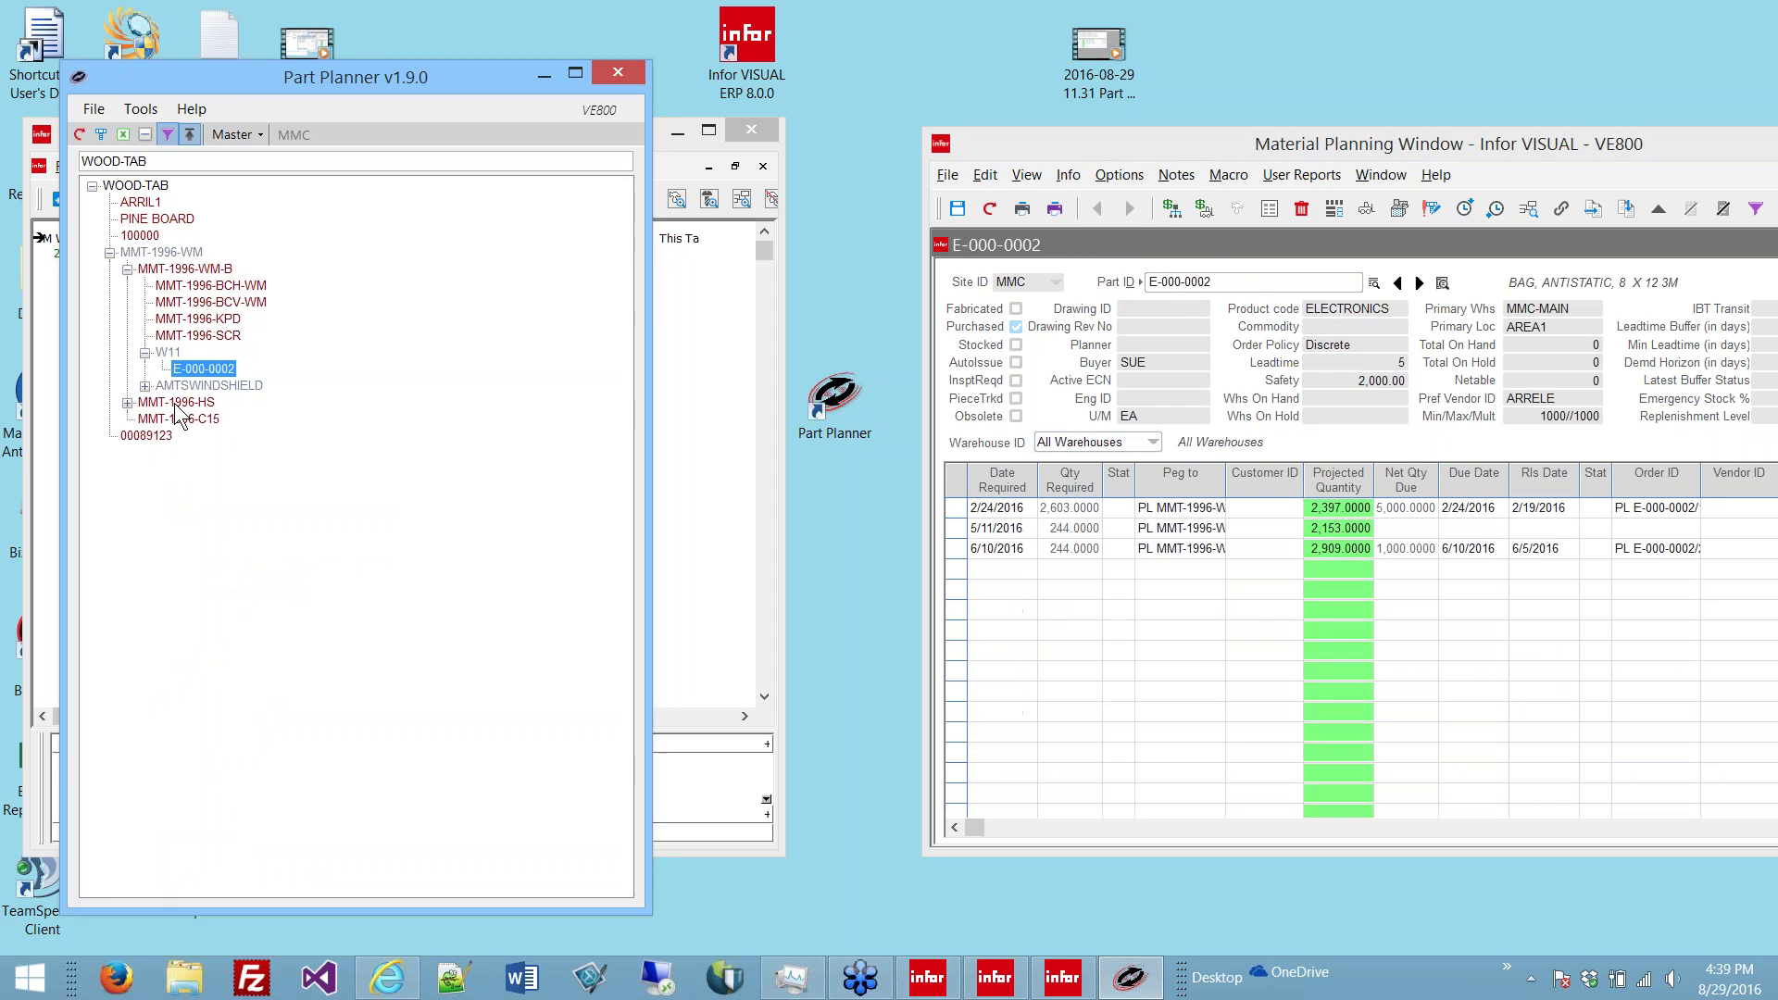
Step: View material planning for the remaining parts MMT-1996-HS, MMT-1996-C15 and 00089123 from the part tree
{"action": "left_click", "coordinate": [176, 403]}
{"action": "left_click", "coordinate": [167, 421]}
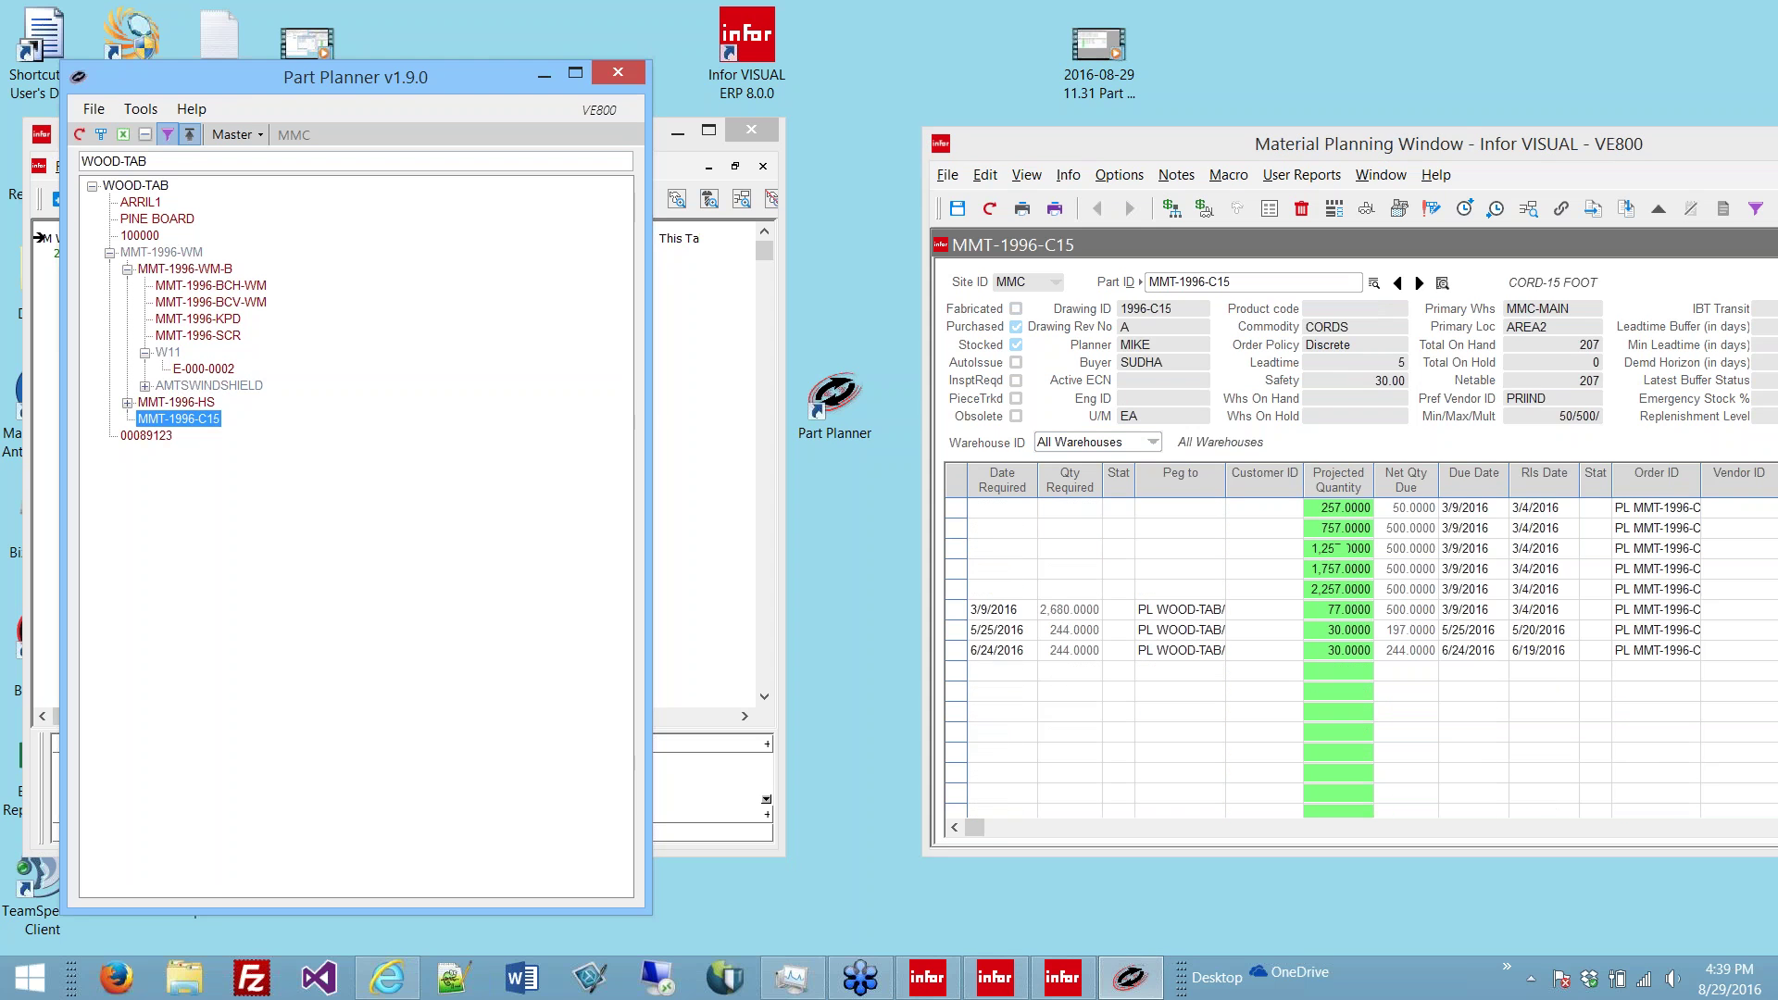
{"action": "left_click", "coordinate": [143, 436]}
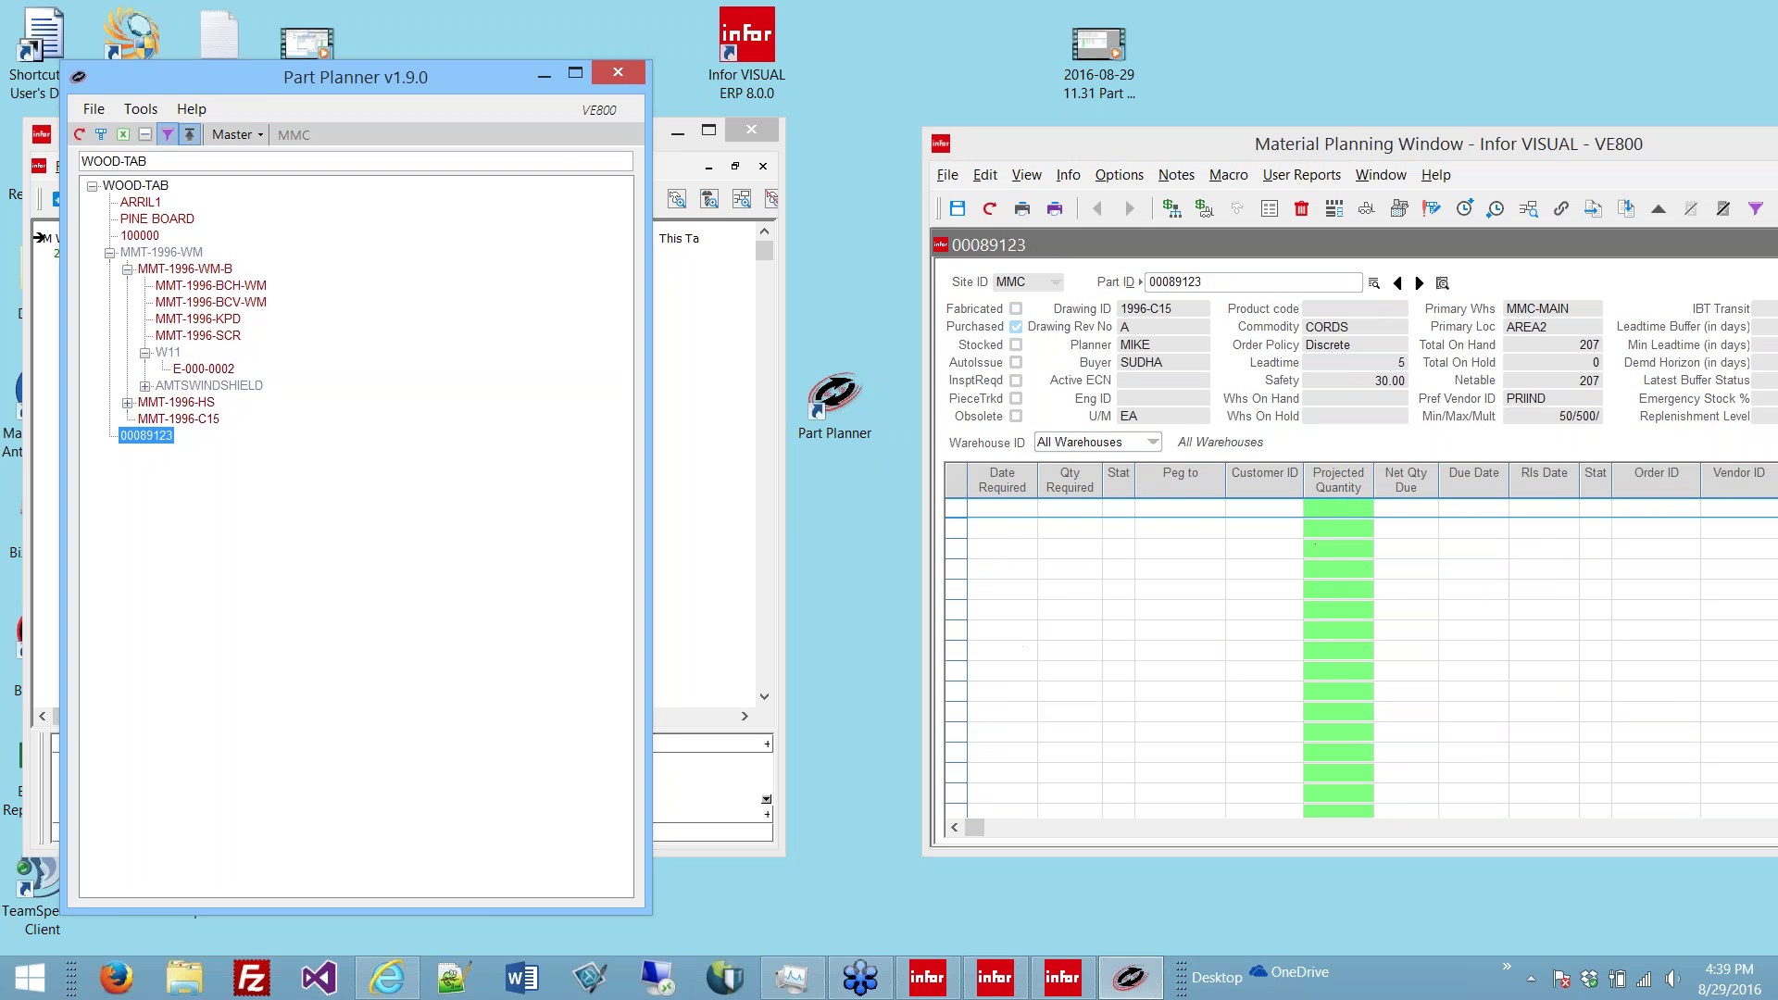
Step: Check material availability for WOOD-TAB from the Manufacturing Window, minimizing Part Planner to see the whole list, and close the list
{"action": "left_click_drag", "start_coordinate": [419, 82], "coordinate": [1165, 152]}
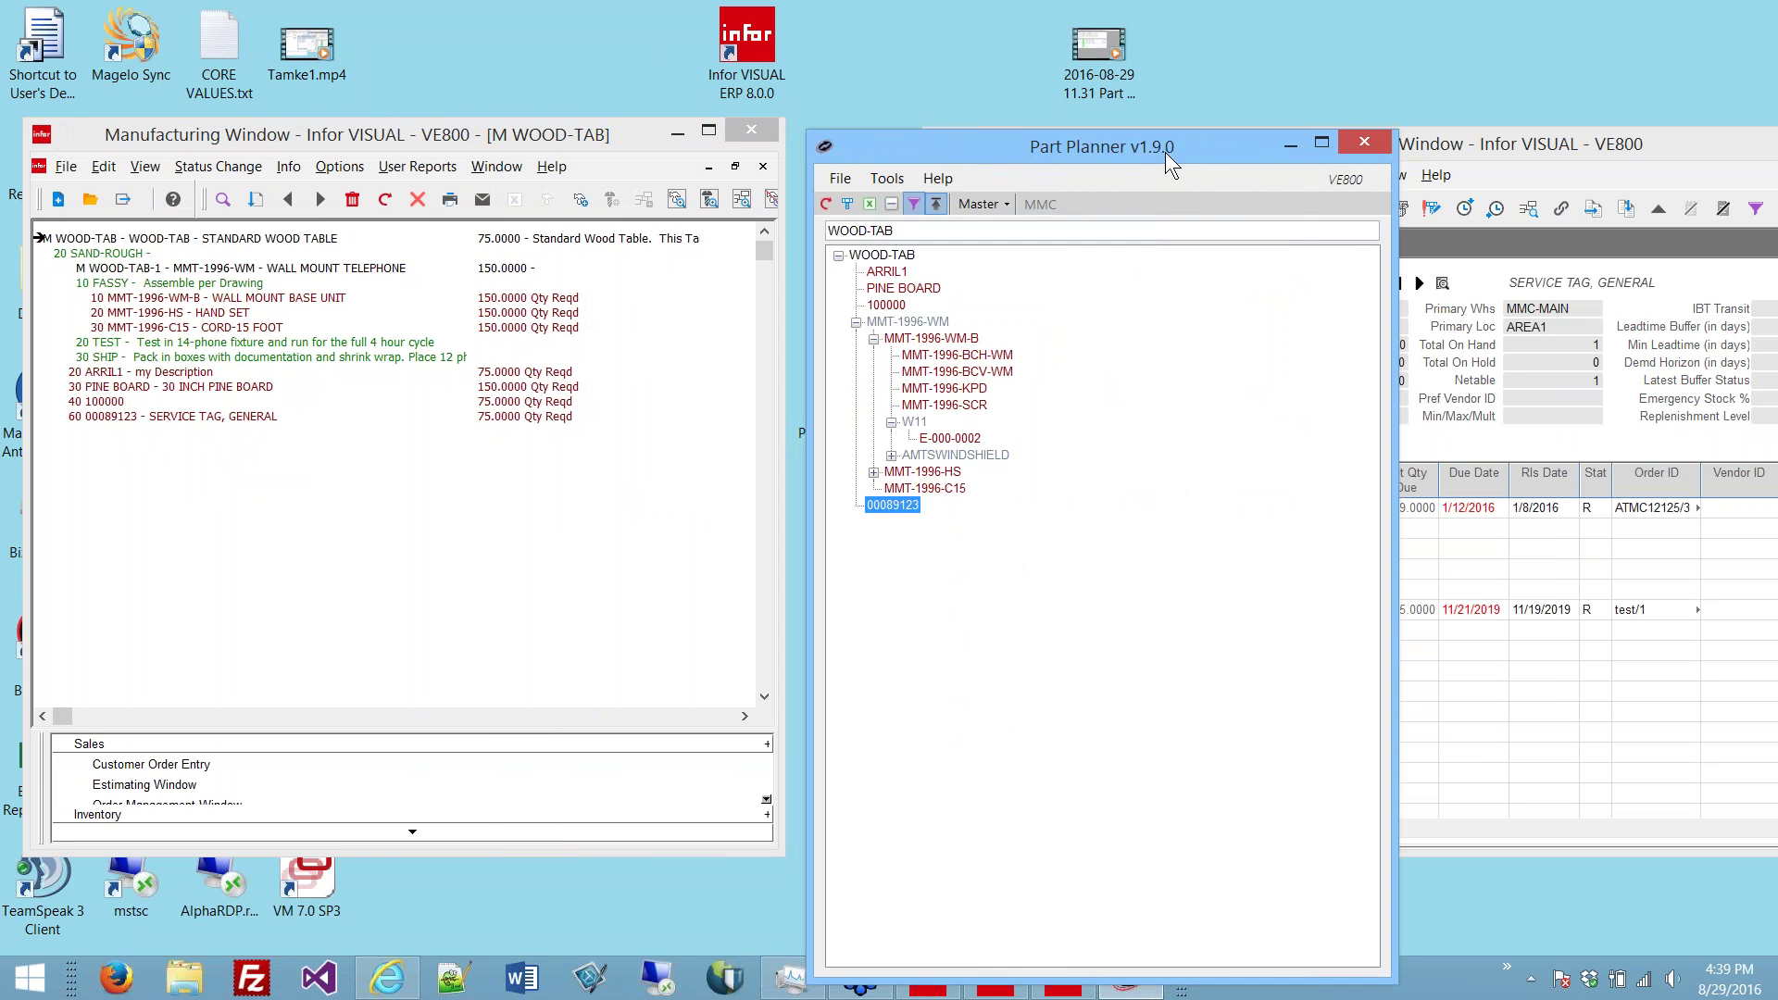
{"action": "left_click", "coordinate": [212, 239]}
{"action": "left_click", "coordinate": [288, 167]}
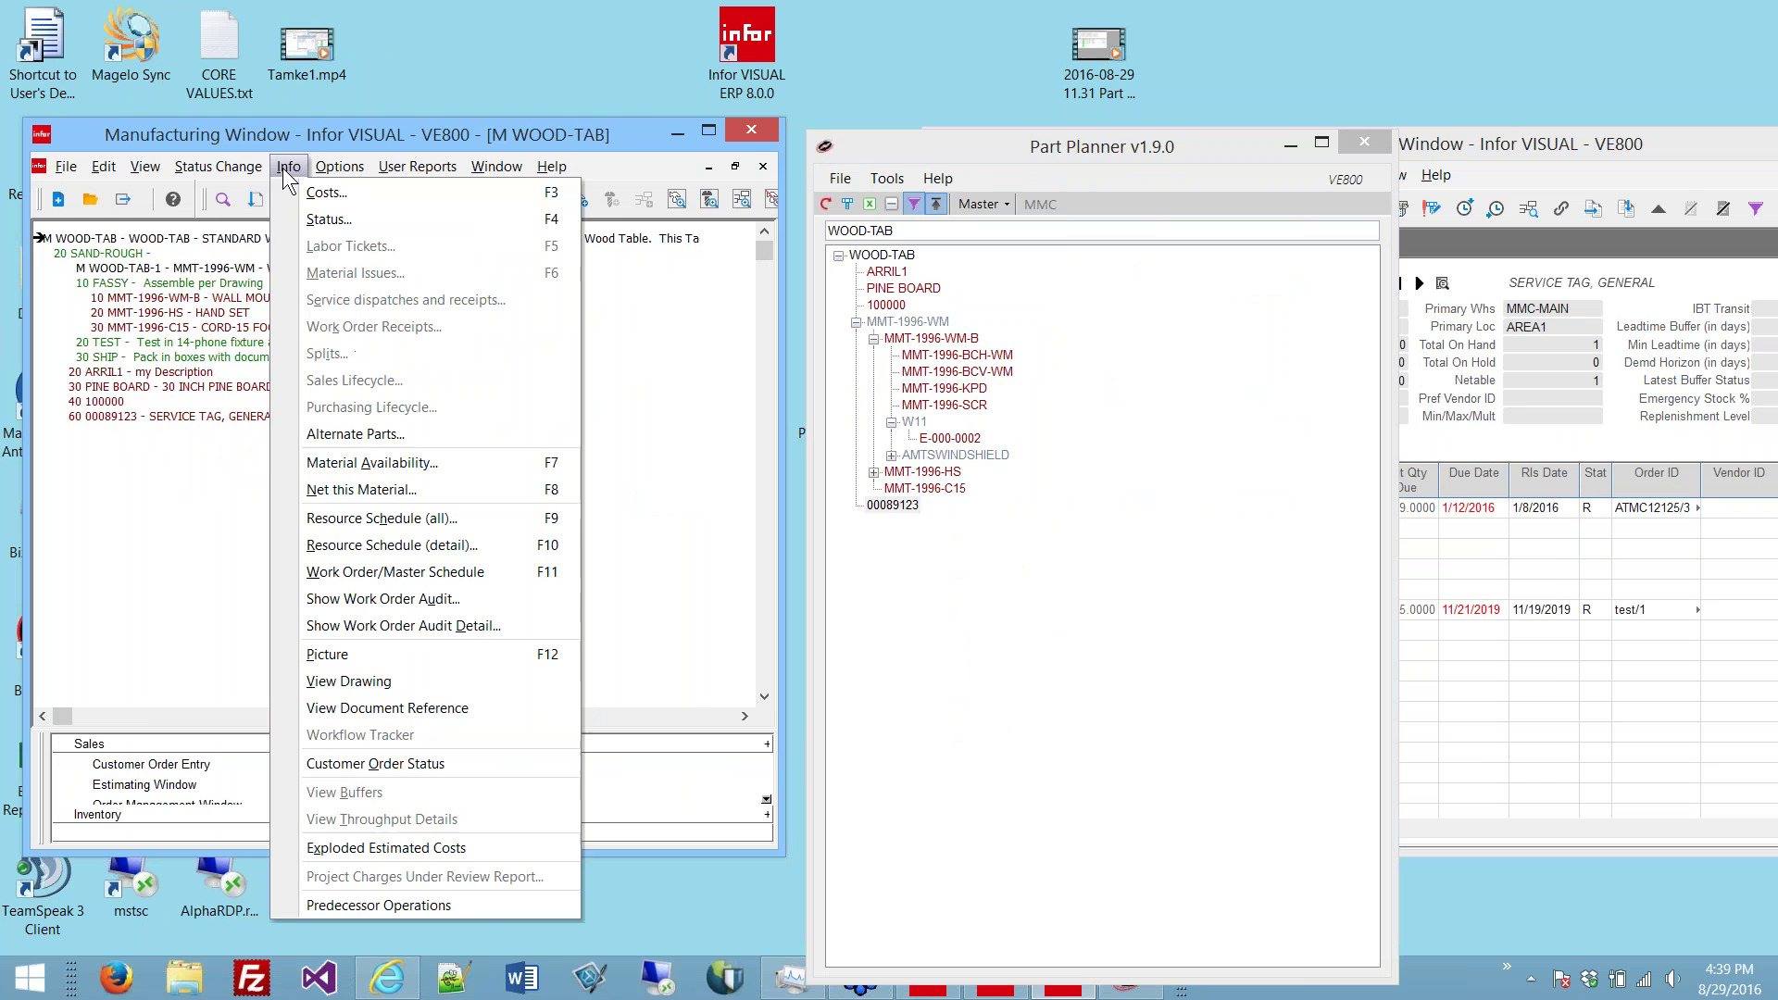
{"action": "left_click", "coordinate": [358, 467]}
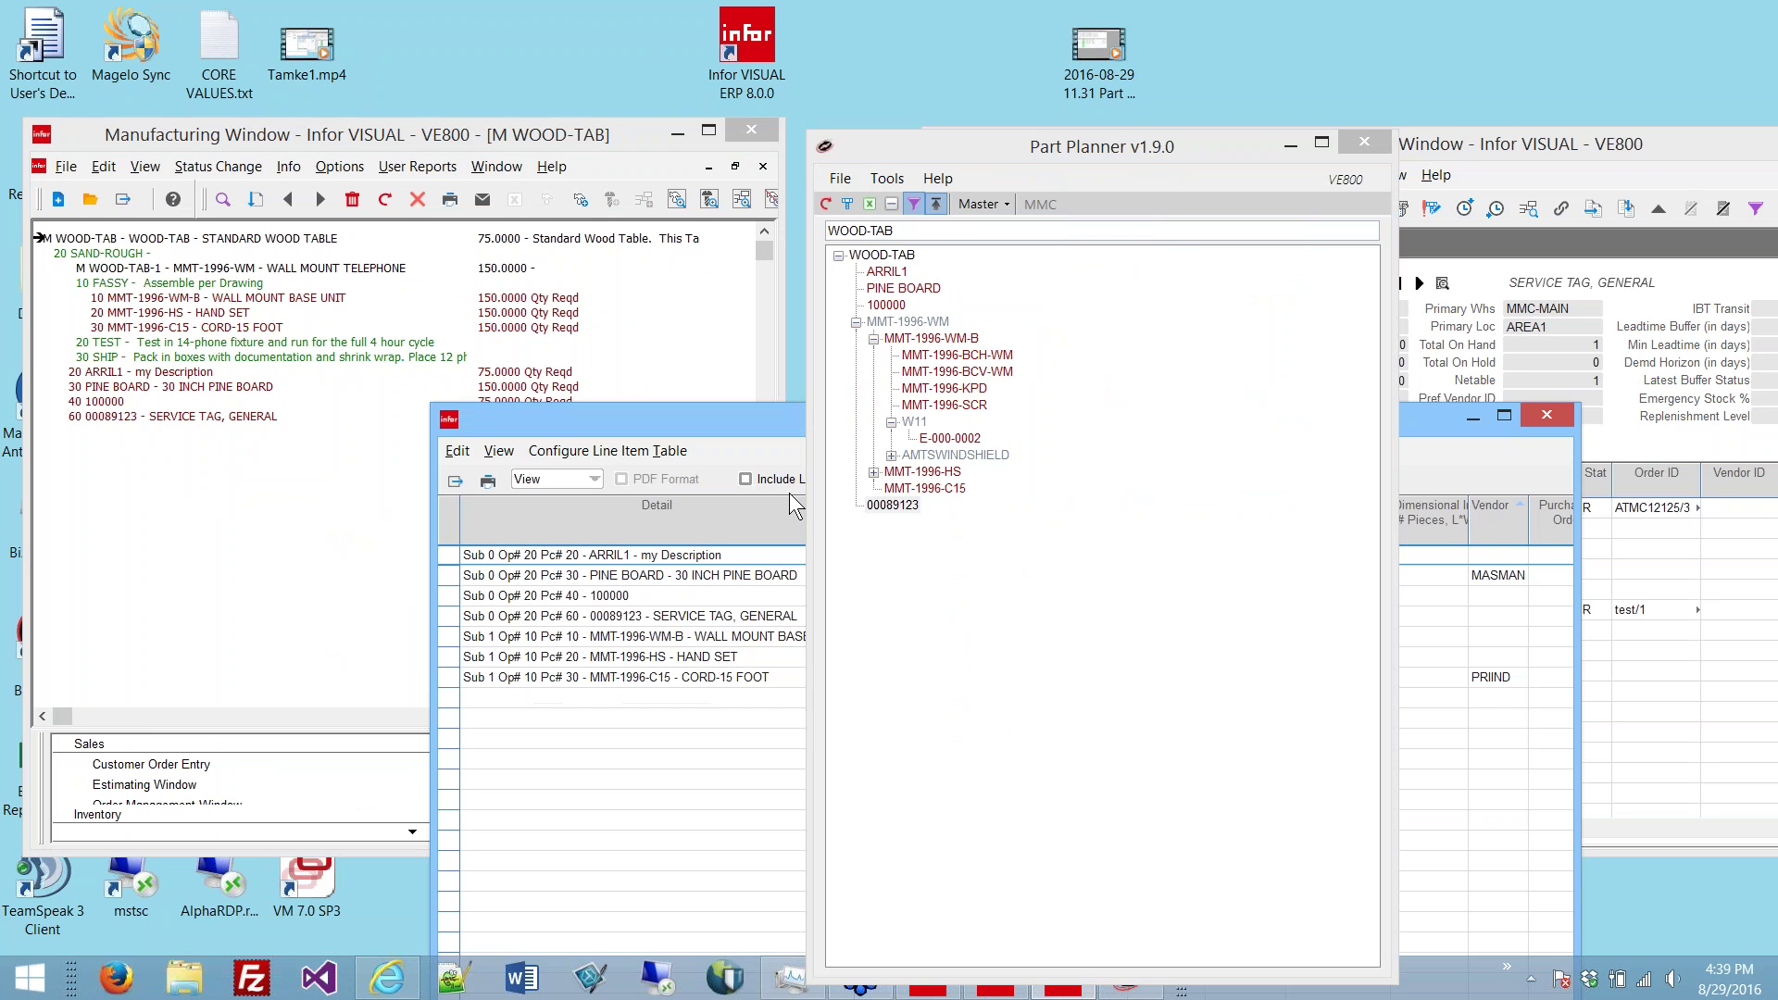
{"action": "left_click", "coordinate": [932, 203]}
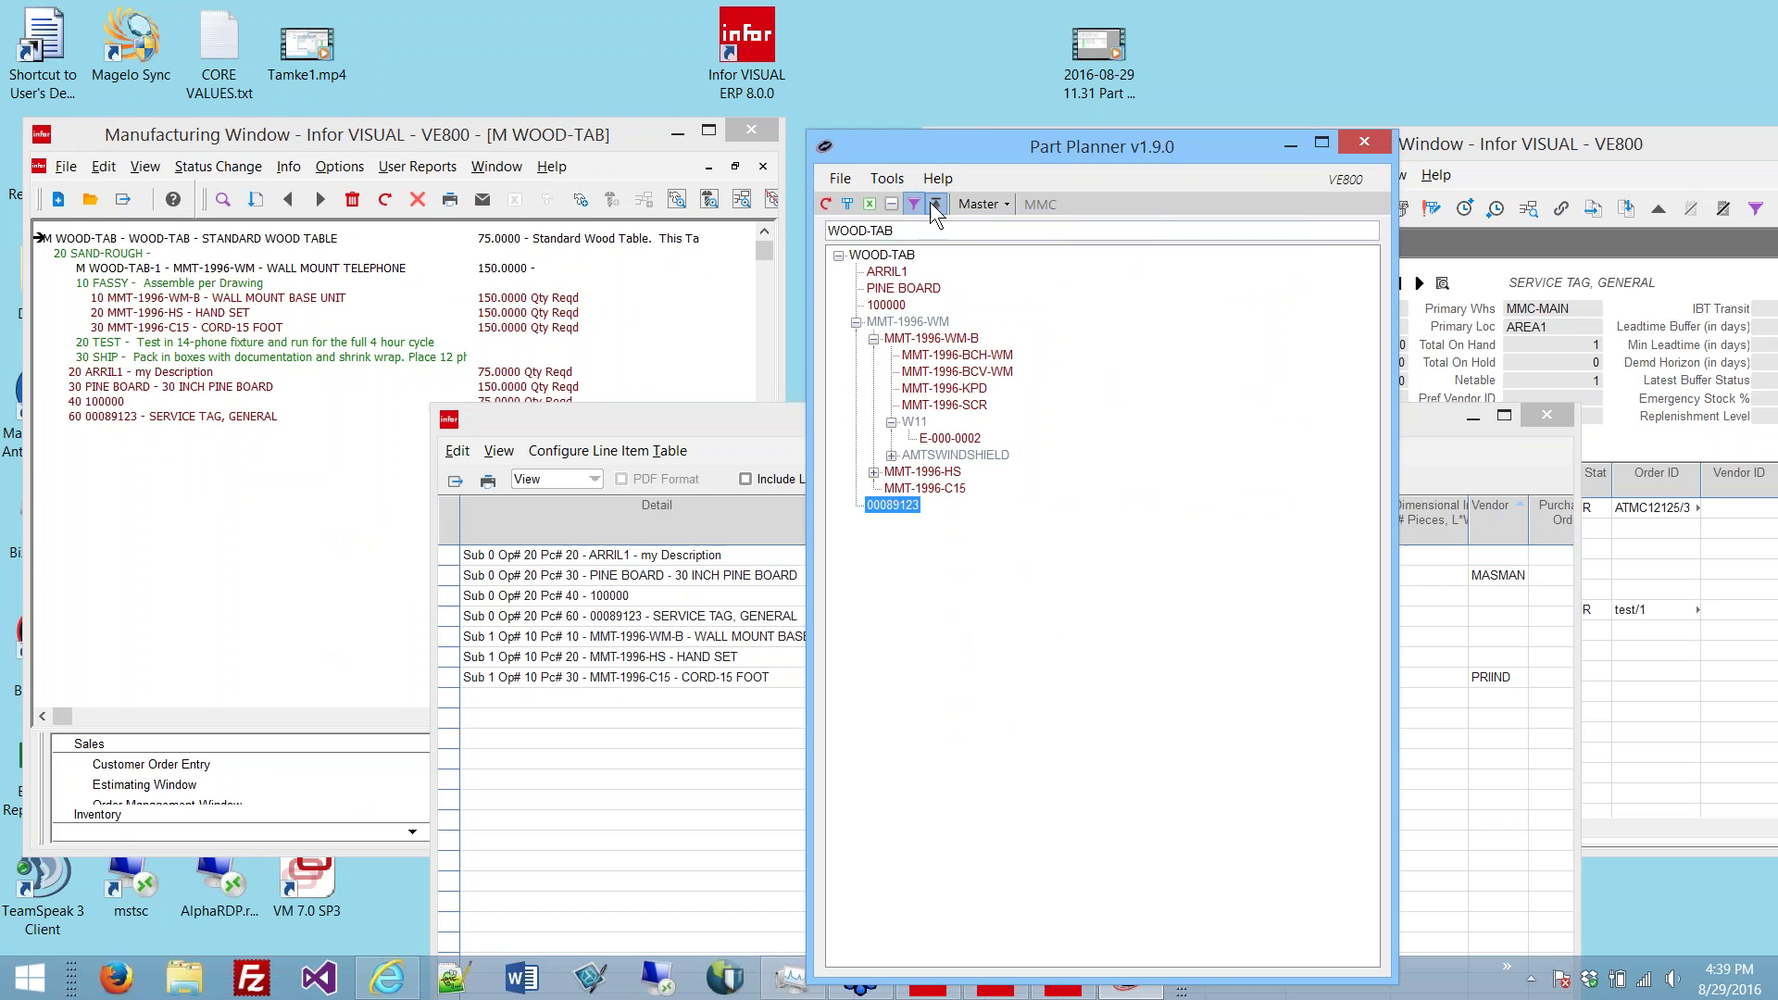
{"action": "left_click", "coordinate": [1291, 145]}
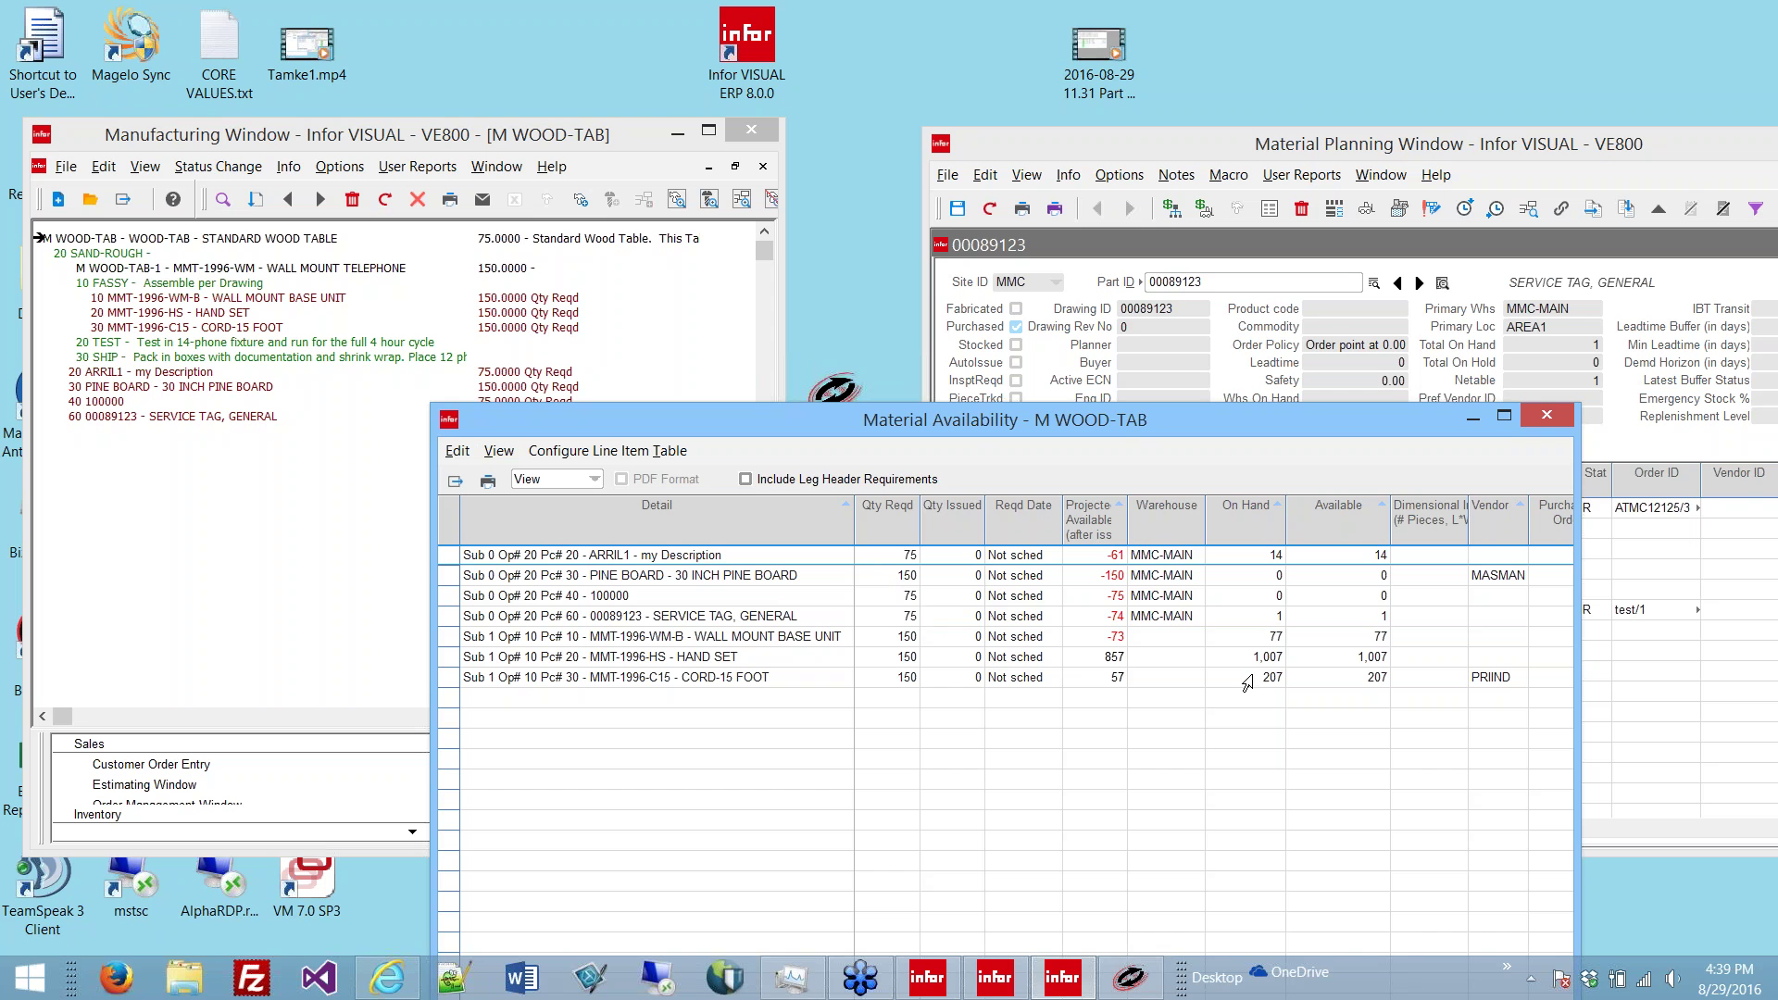
{"action": "left_click", "coordinate": [1556, 414]}
Step: Restore Part Planner, open its Material Availability list for engineering master WOOD-TAB, and enlarge the list window
{"action": "left_click", "coordinate": [1130, 977]}
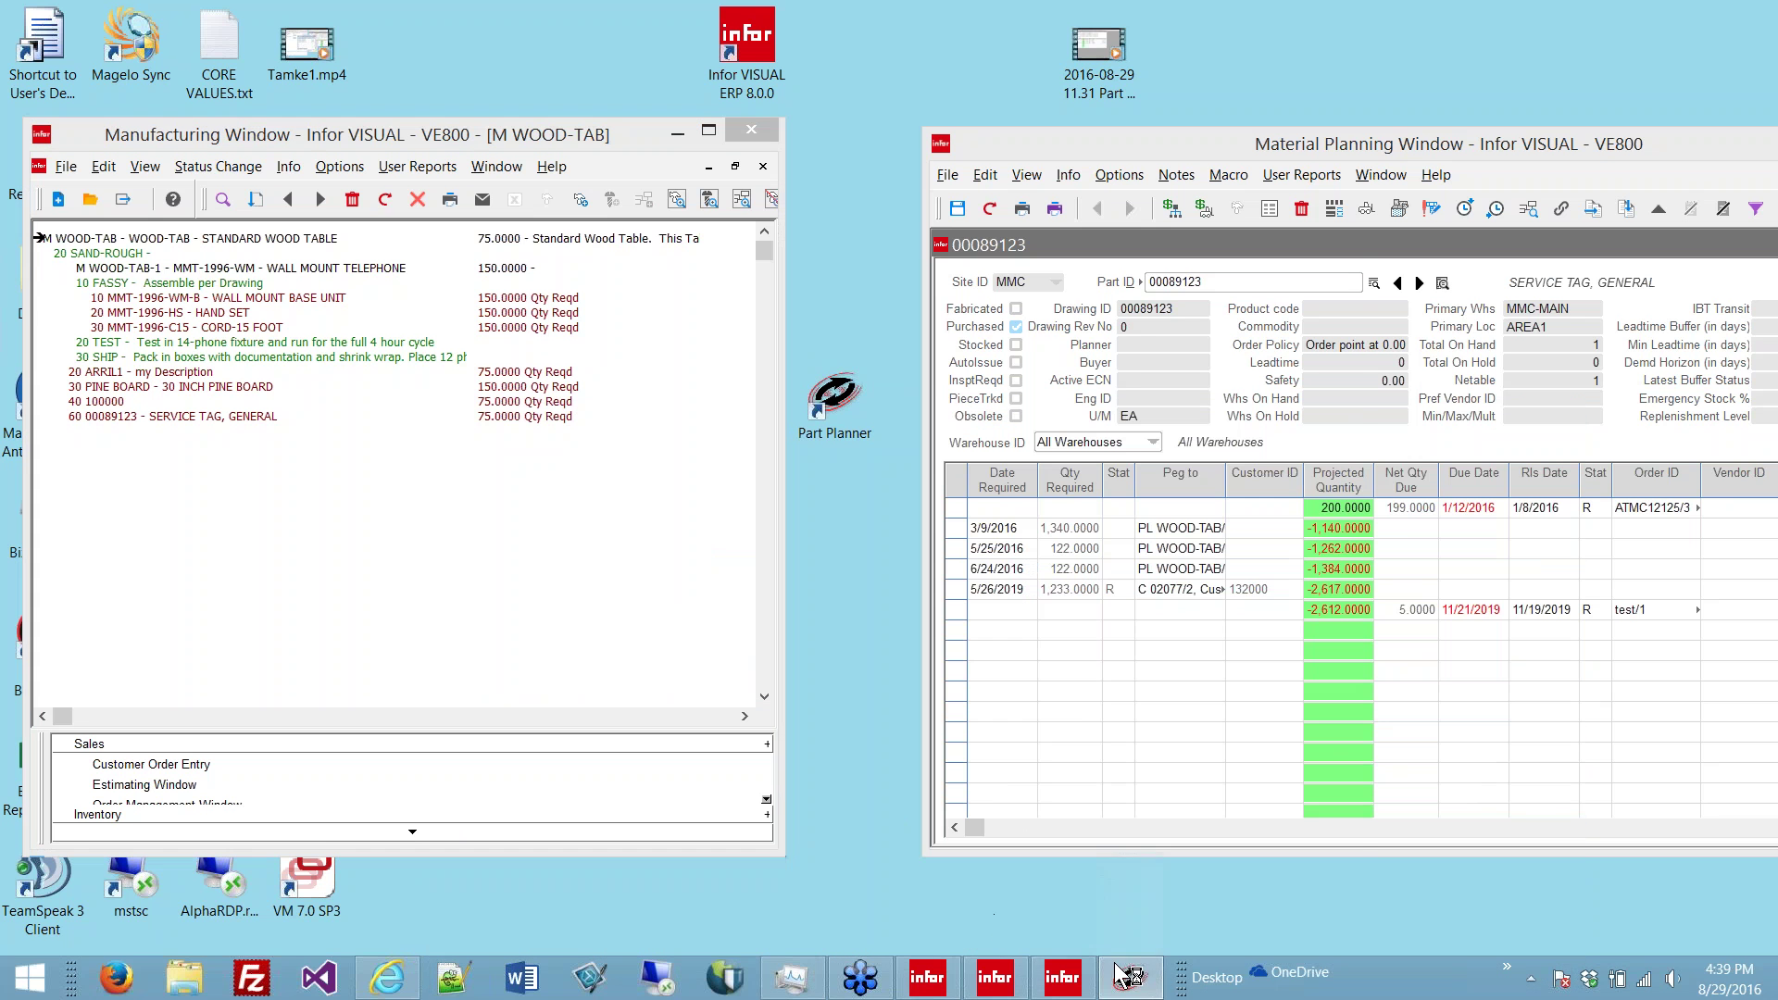
{"action": "left_click", "coordinate": [848, 202]}
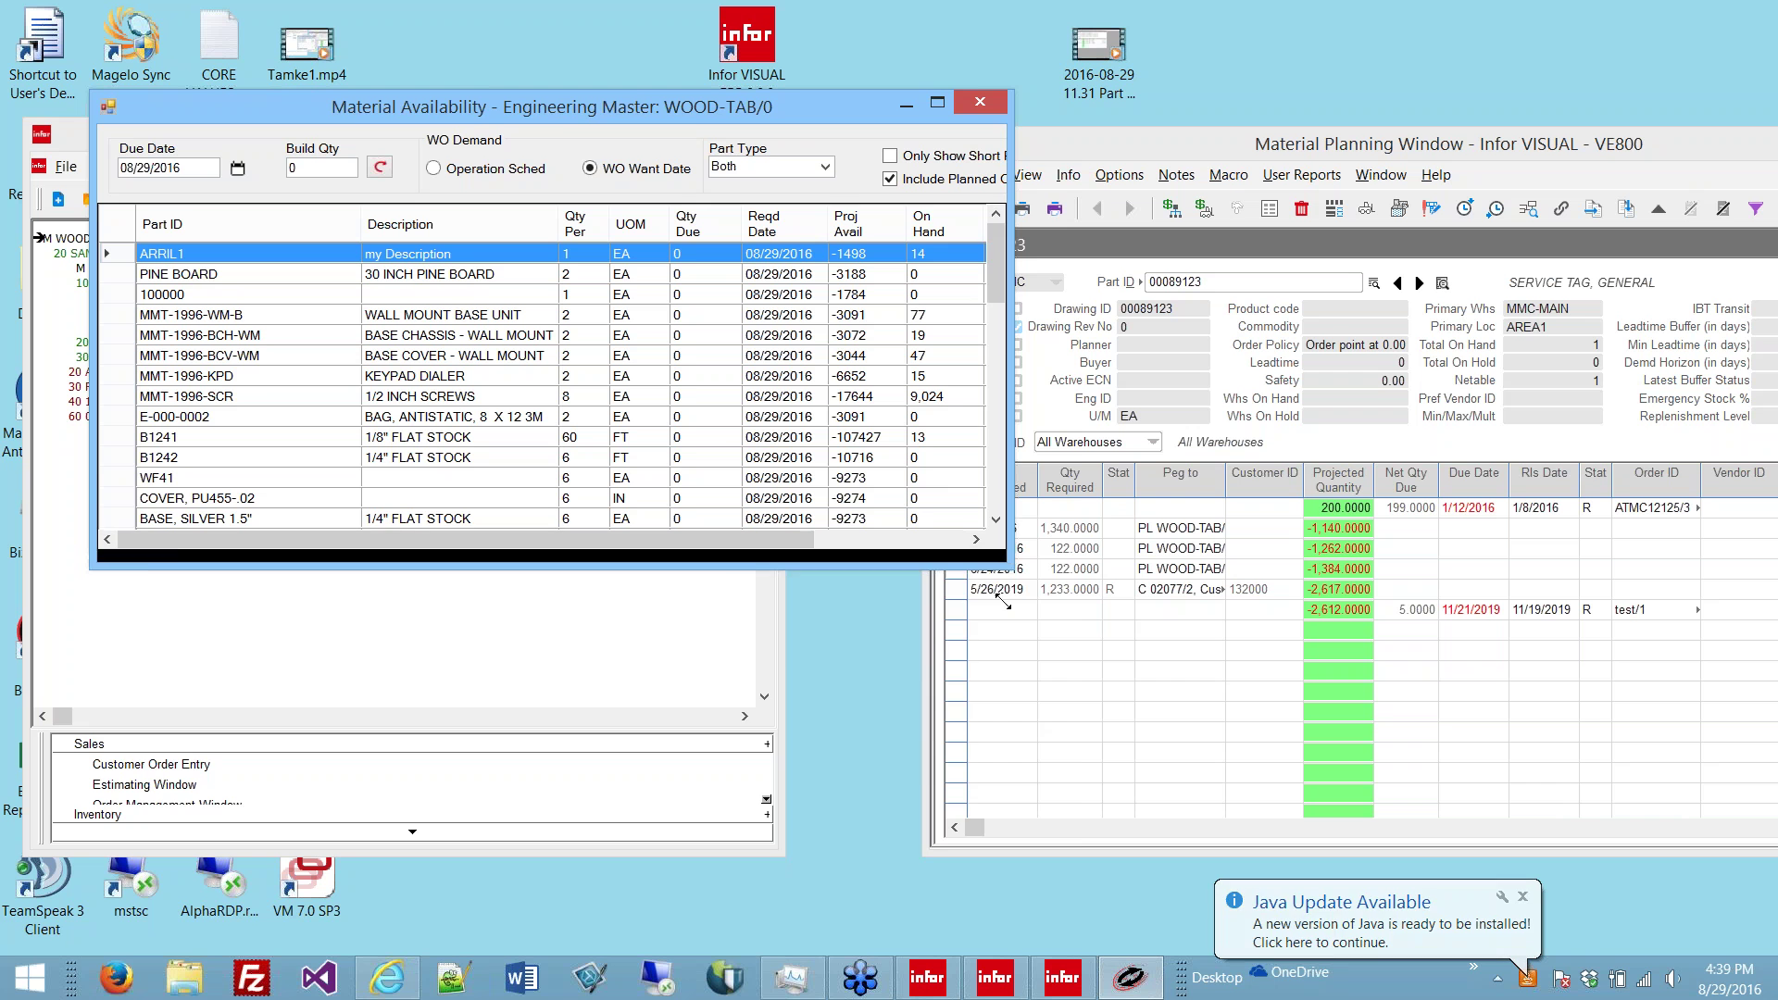
{"action": "left_click_drag", "start_coordinate": [1004, 603], "coordinate": [1070, 852]}
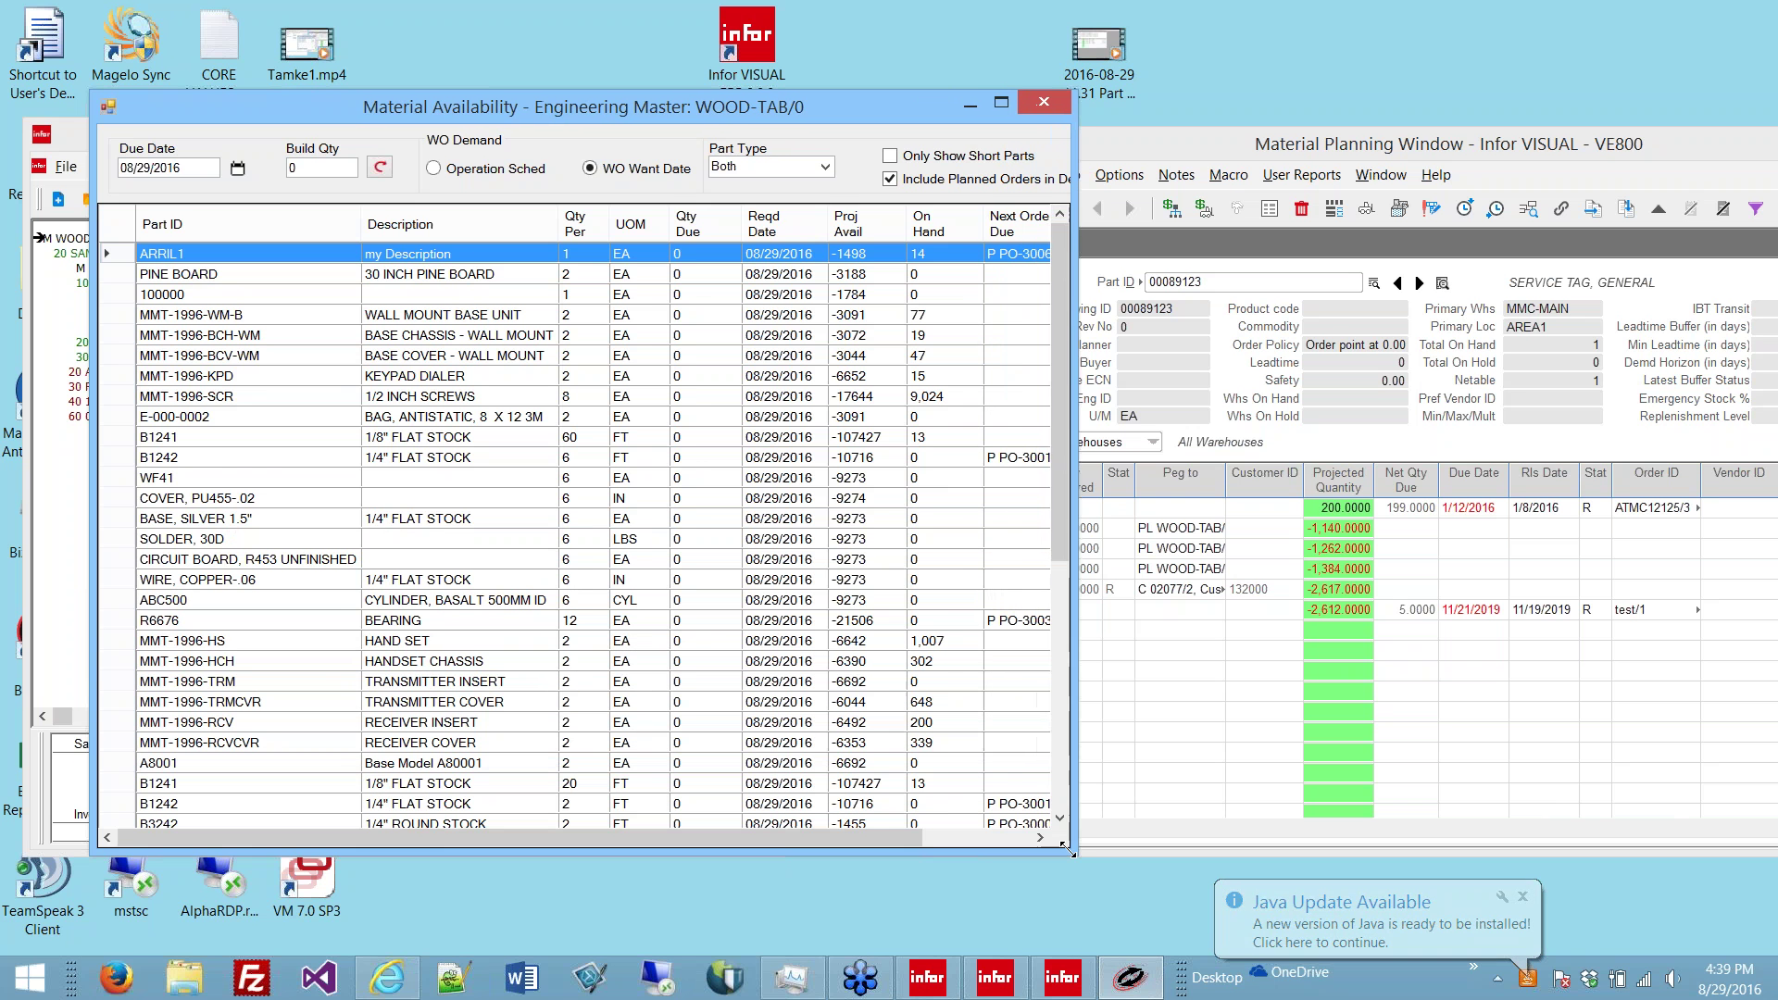
{"action": "left_click_drag", "start_coordinate": [1066, 533], "coordinate": [1050, 460]}
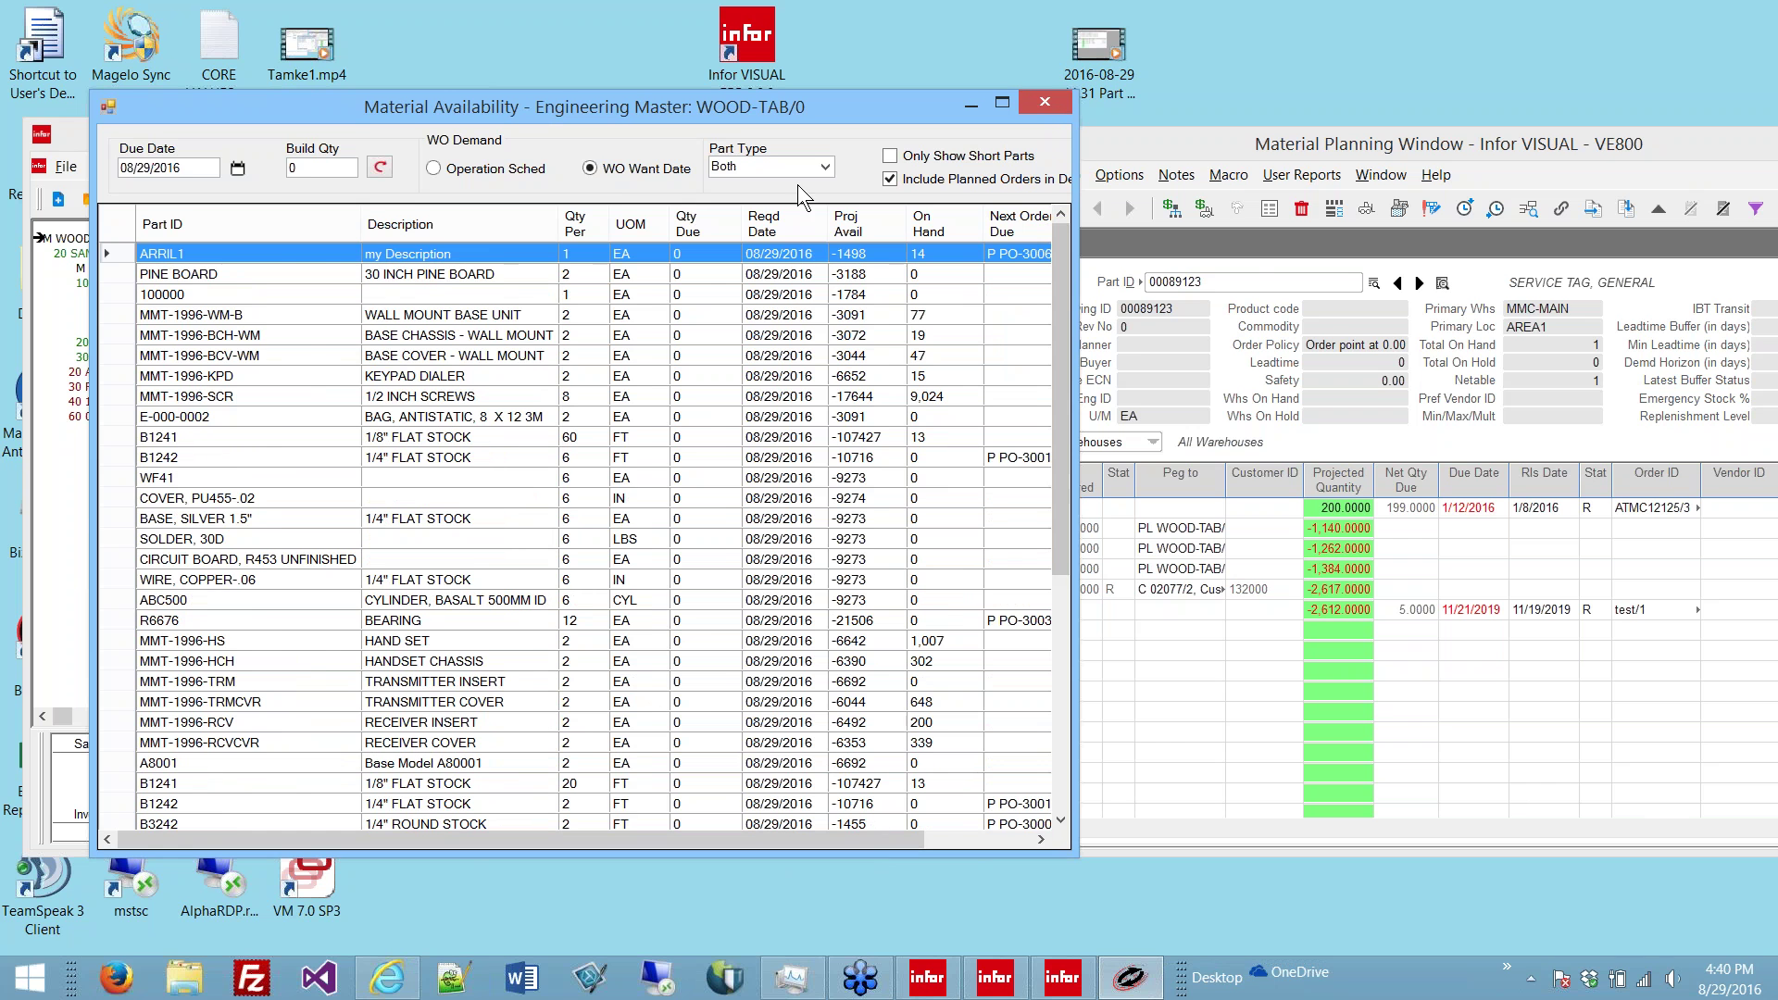
Step: Move the availability list clear of the Material Planning Window, select MMT-1996-BCH-WM, and view material planning for B1241
{"action": "left_click_drag", "start_coordinate": [810, 115], "coordinate": [653, 93]}
{"action": "left_click", "coordinate": [347, 311]}
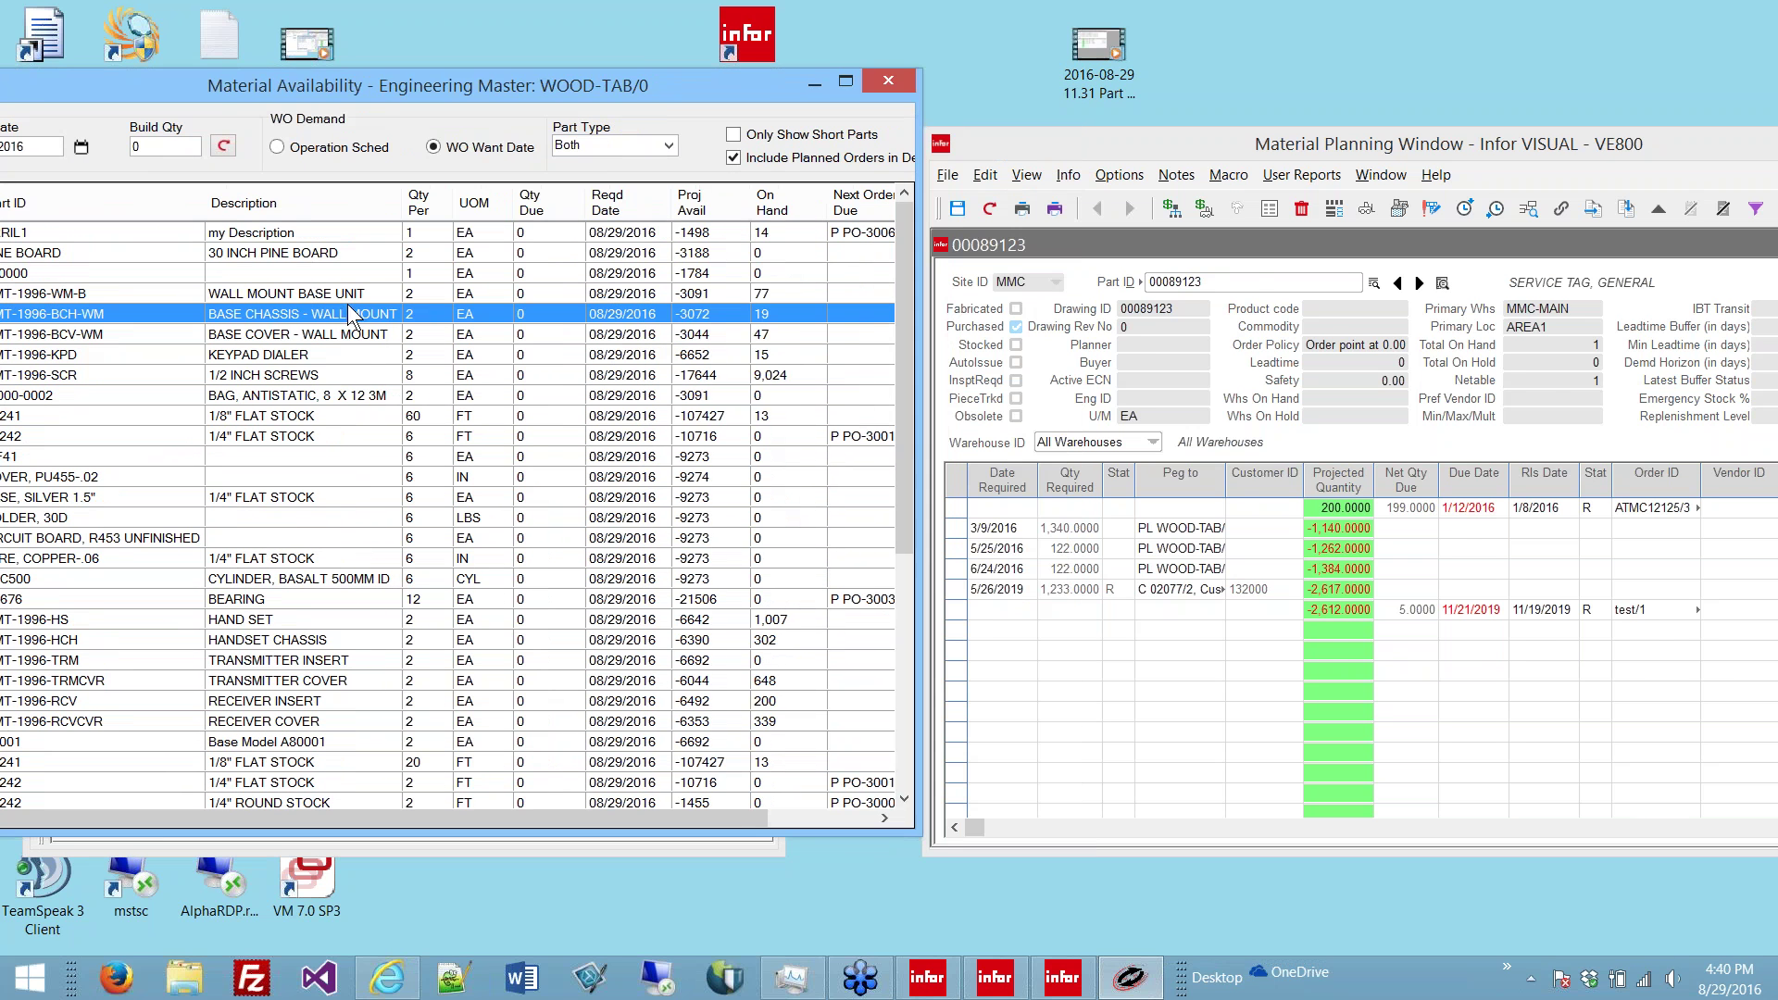
{"action": "left_click", "coordinate": [500, 413]}
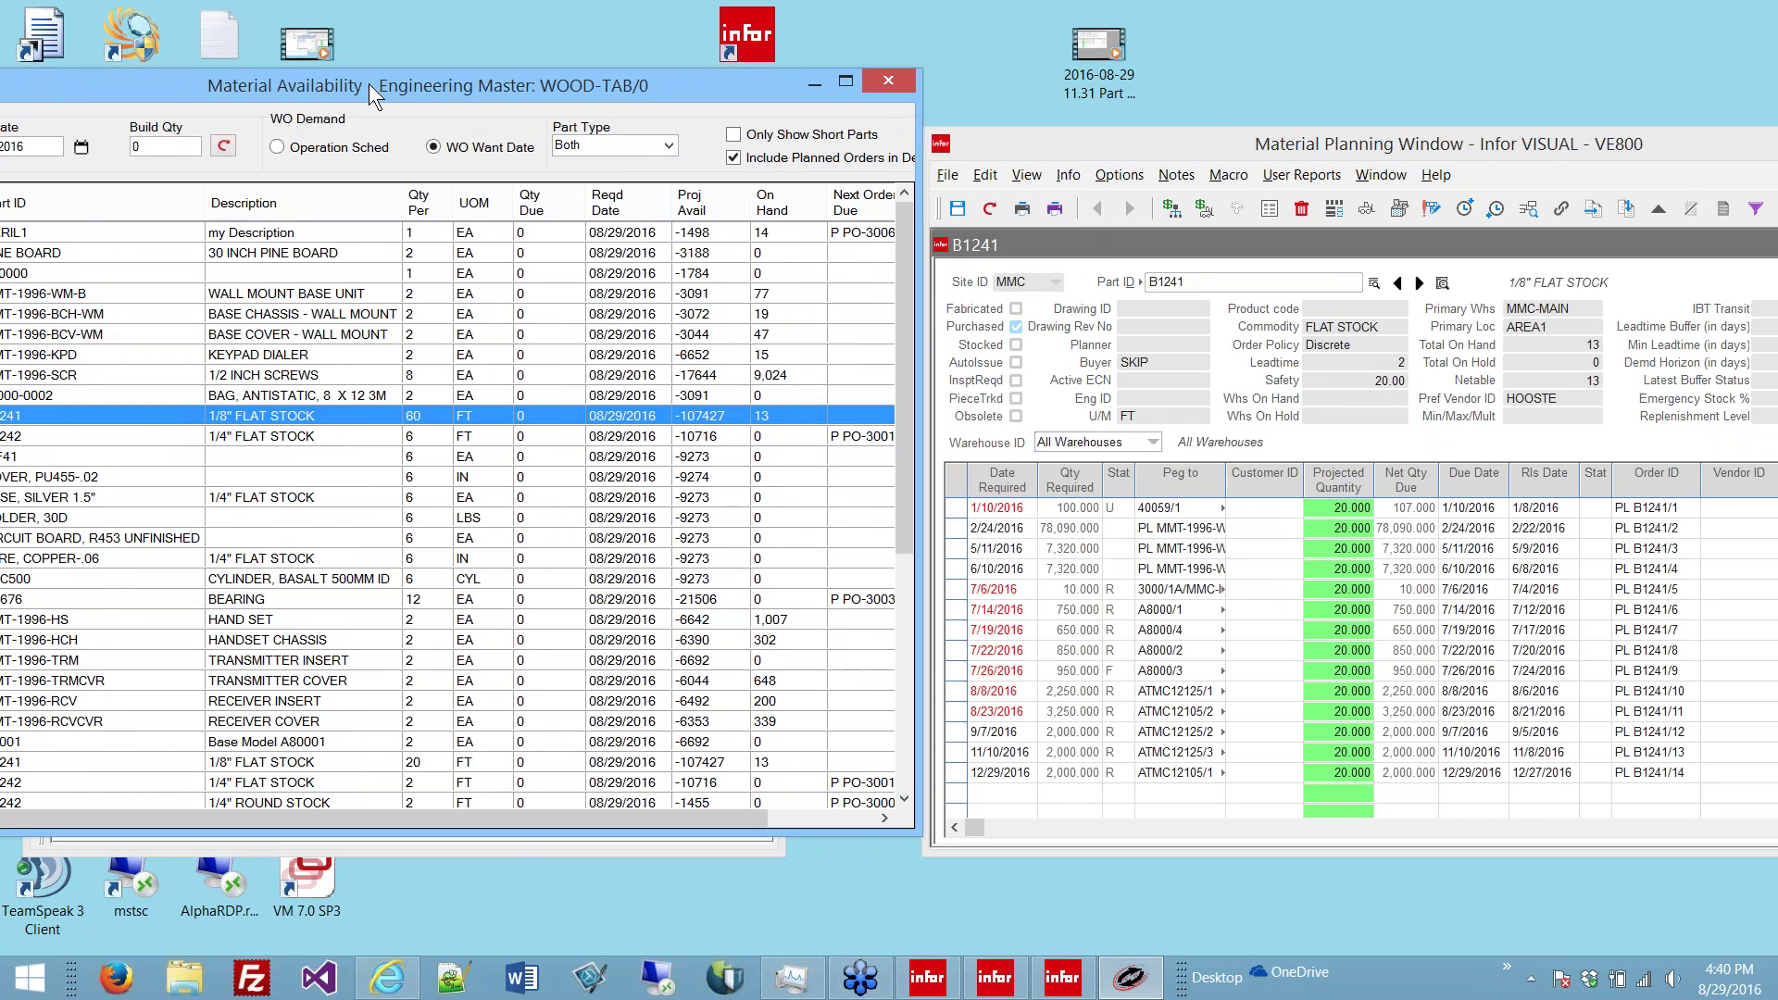
Step: Widen the availability window and set its filters to only short parts and part type Fabricated
{"action": "left_click_drag", "start_coordinate": [369, 84], "coordinate": [781, 135]}
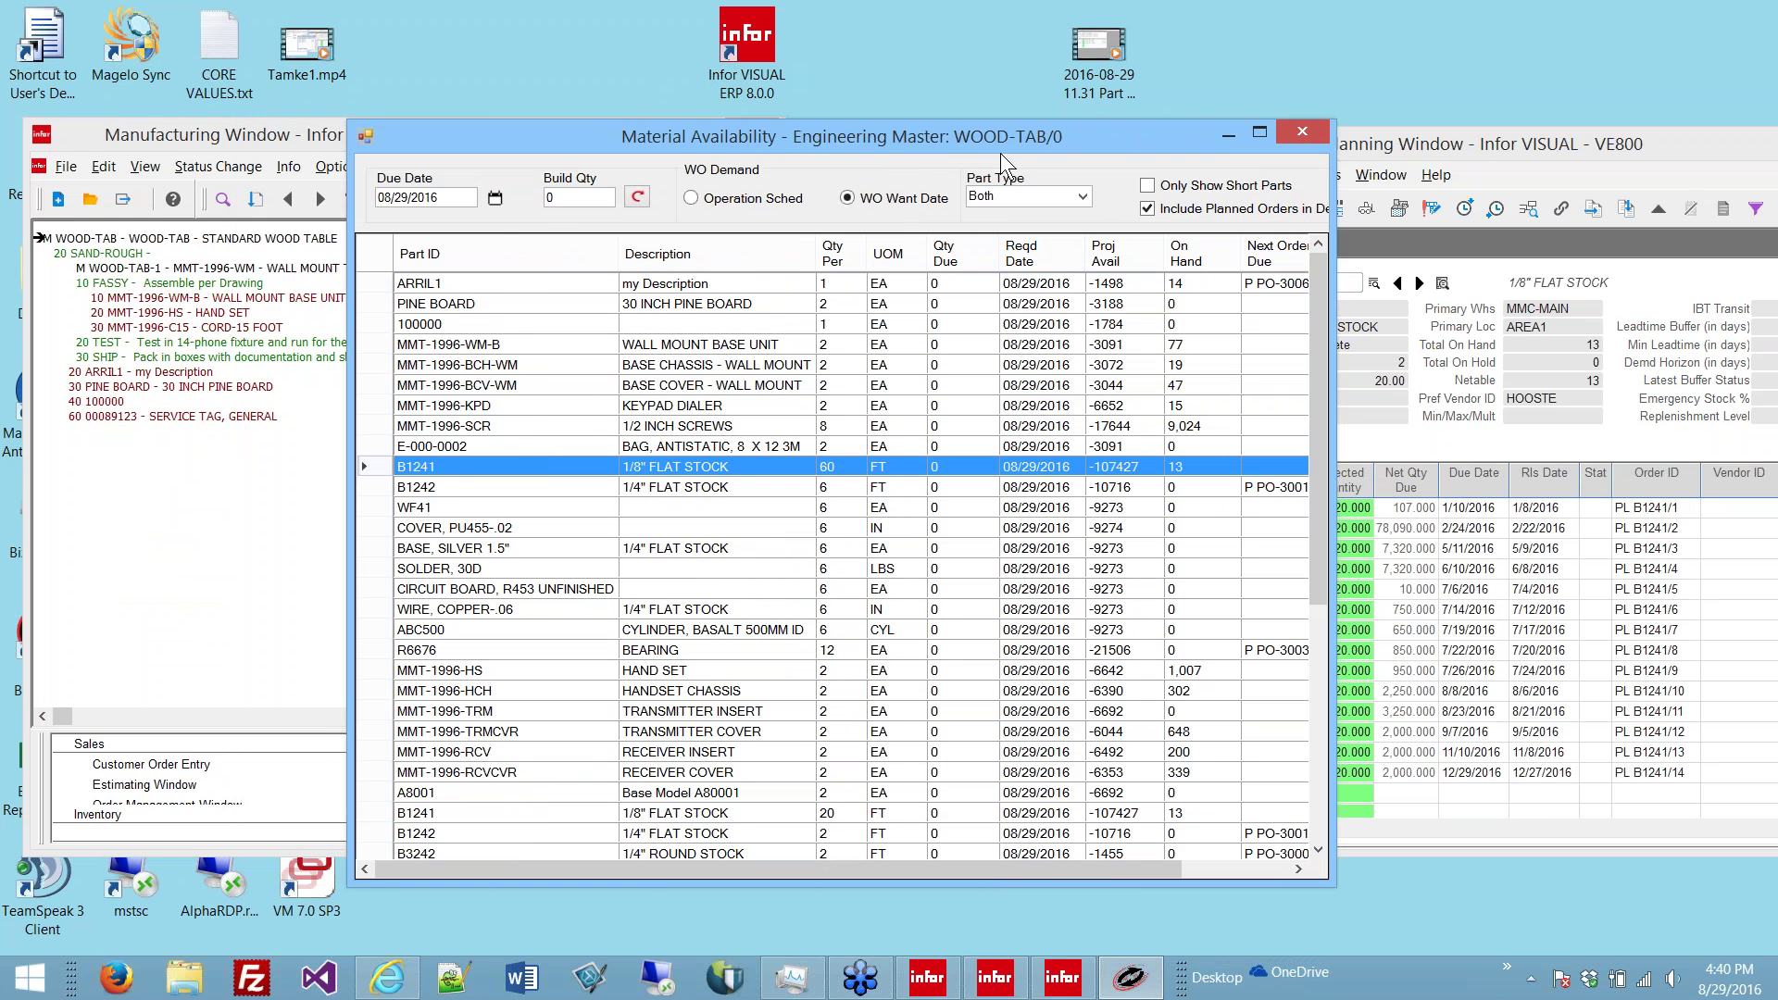
{"action": "left_click", "coordinate": [1147, 185]}
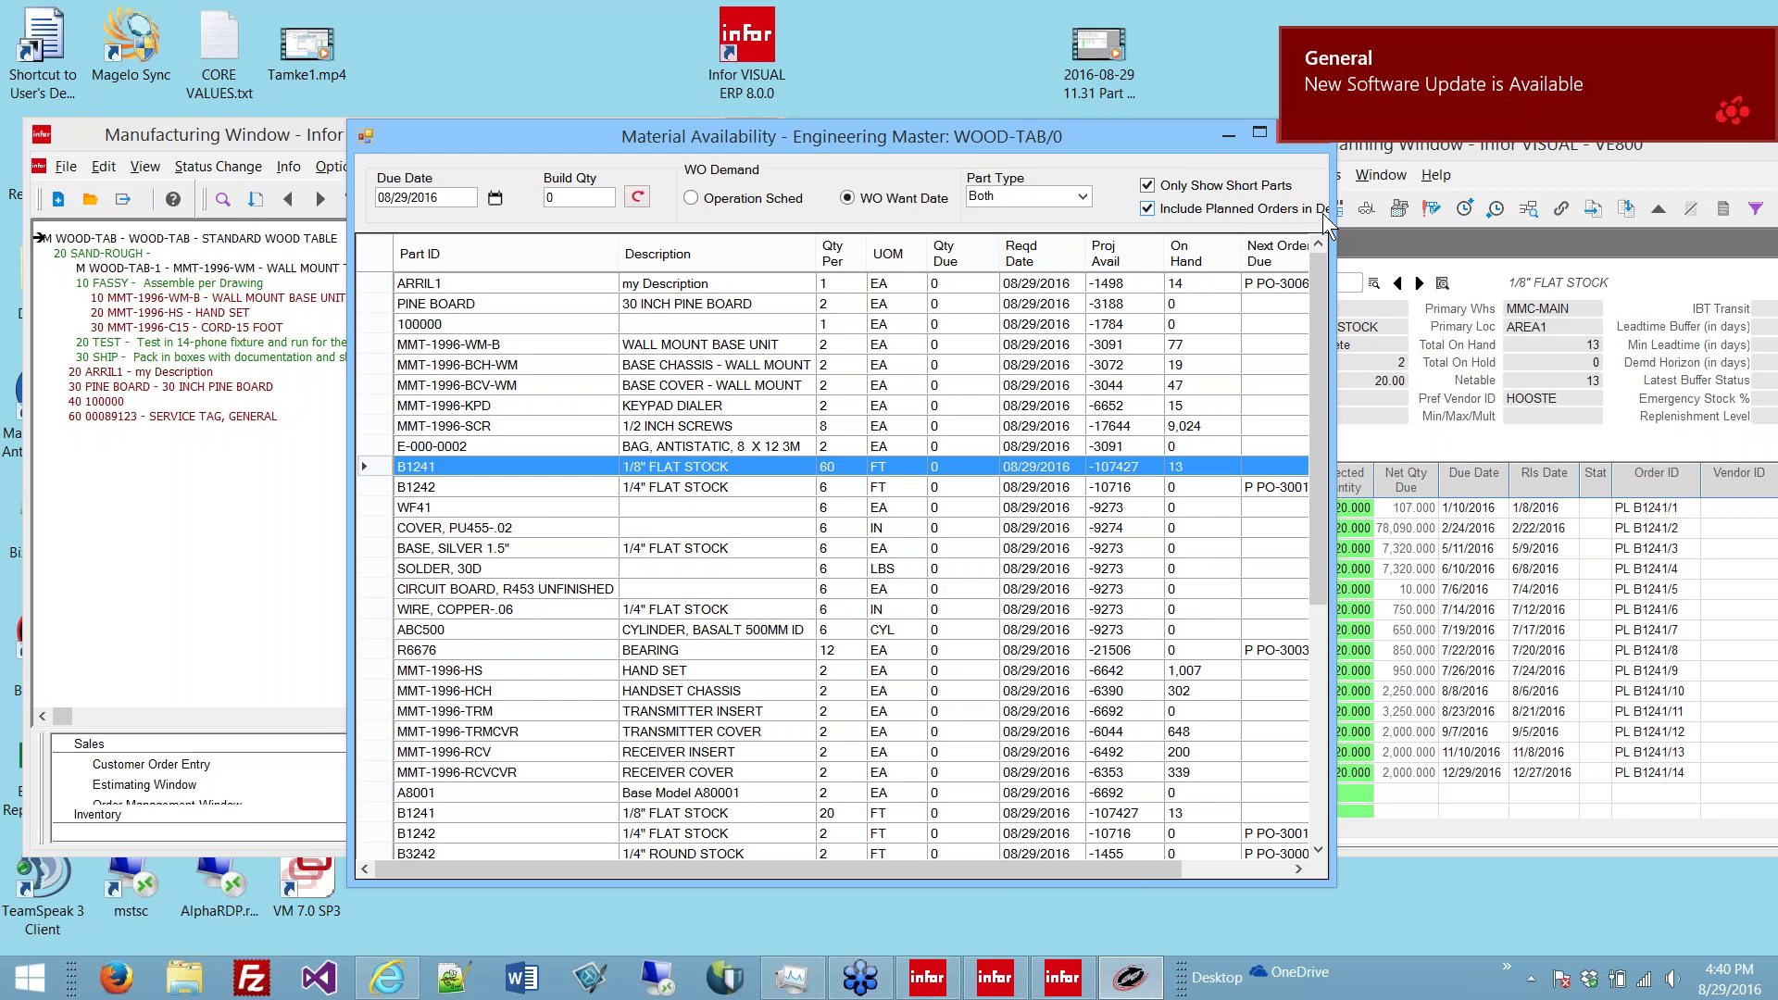
{"action": "left_click_drag", "start_coordinate": [1330, 213], "coordinate": [1510, 213]}
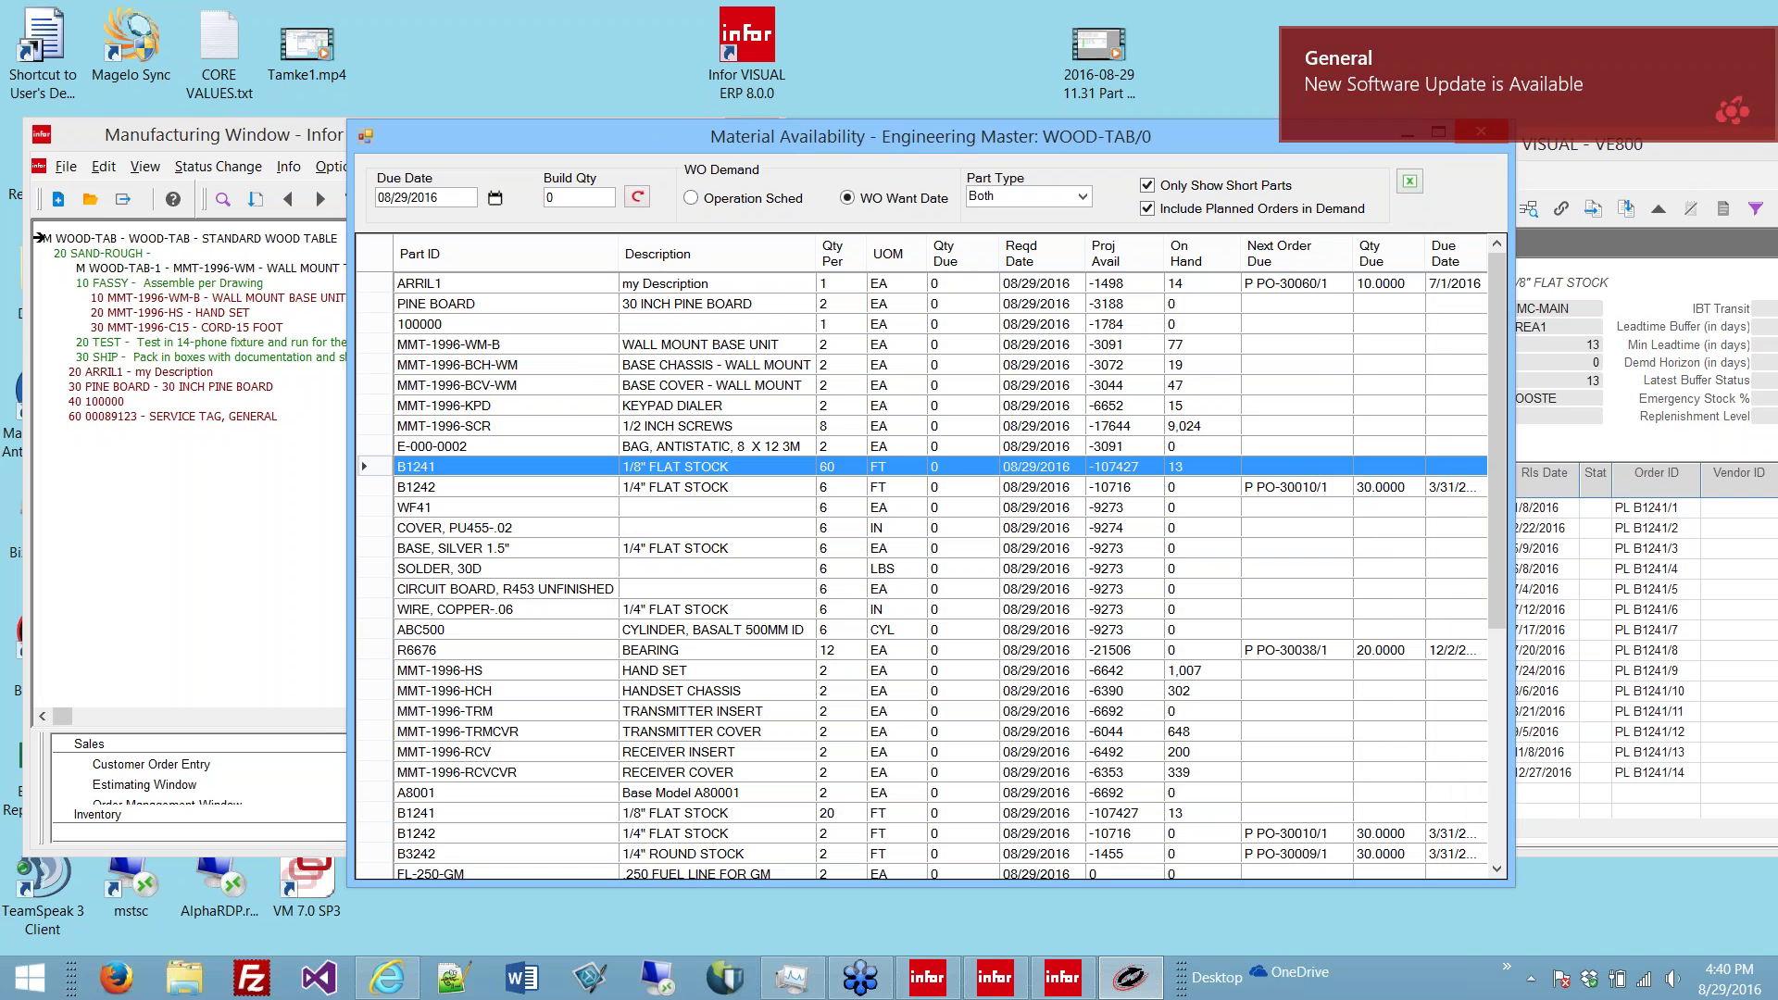
{"action": "left_click", "coordinate": [1082, 196]}
{"action": "left_click", "coordinate": [996, 231]}
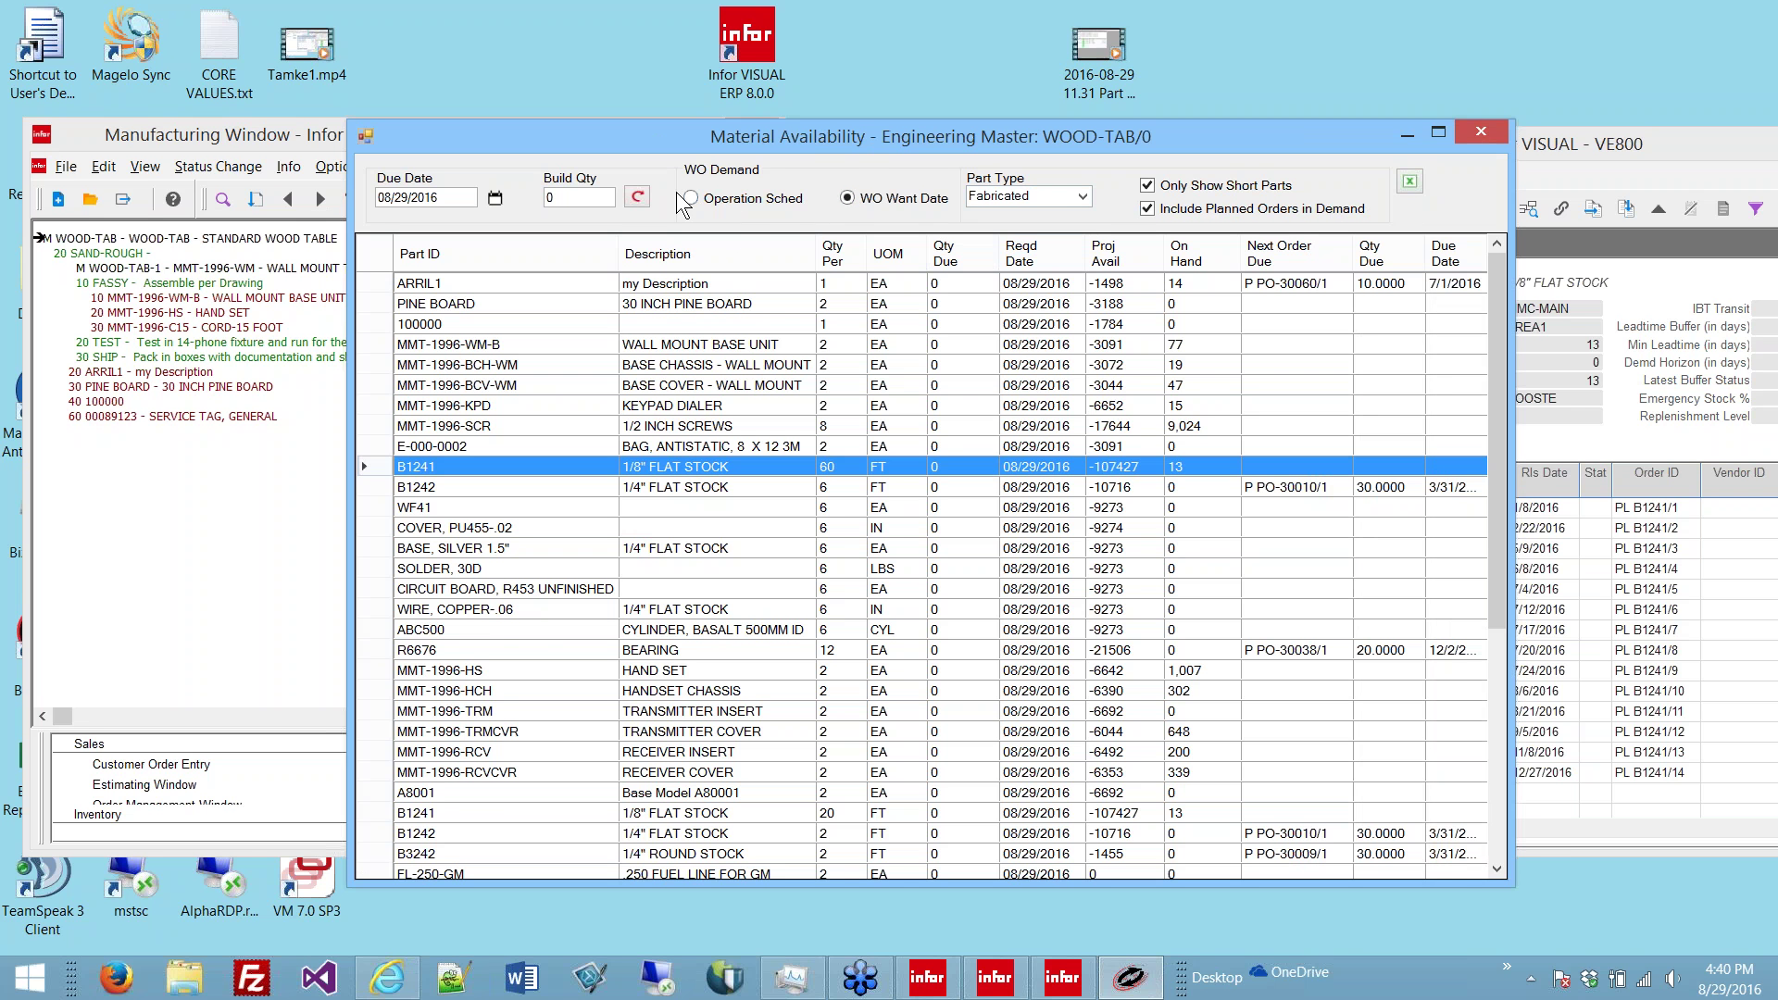
{"action": "left_click", "coordinate": [754, 199]}
Step: Set the due date to 9/2/2016 and the build quantity to 100, and refresh the availability list
{"action": "left_click", "coordinate": [494, 199]}
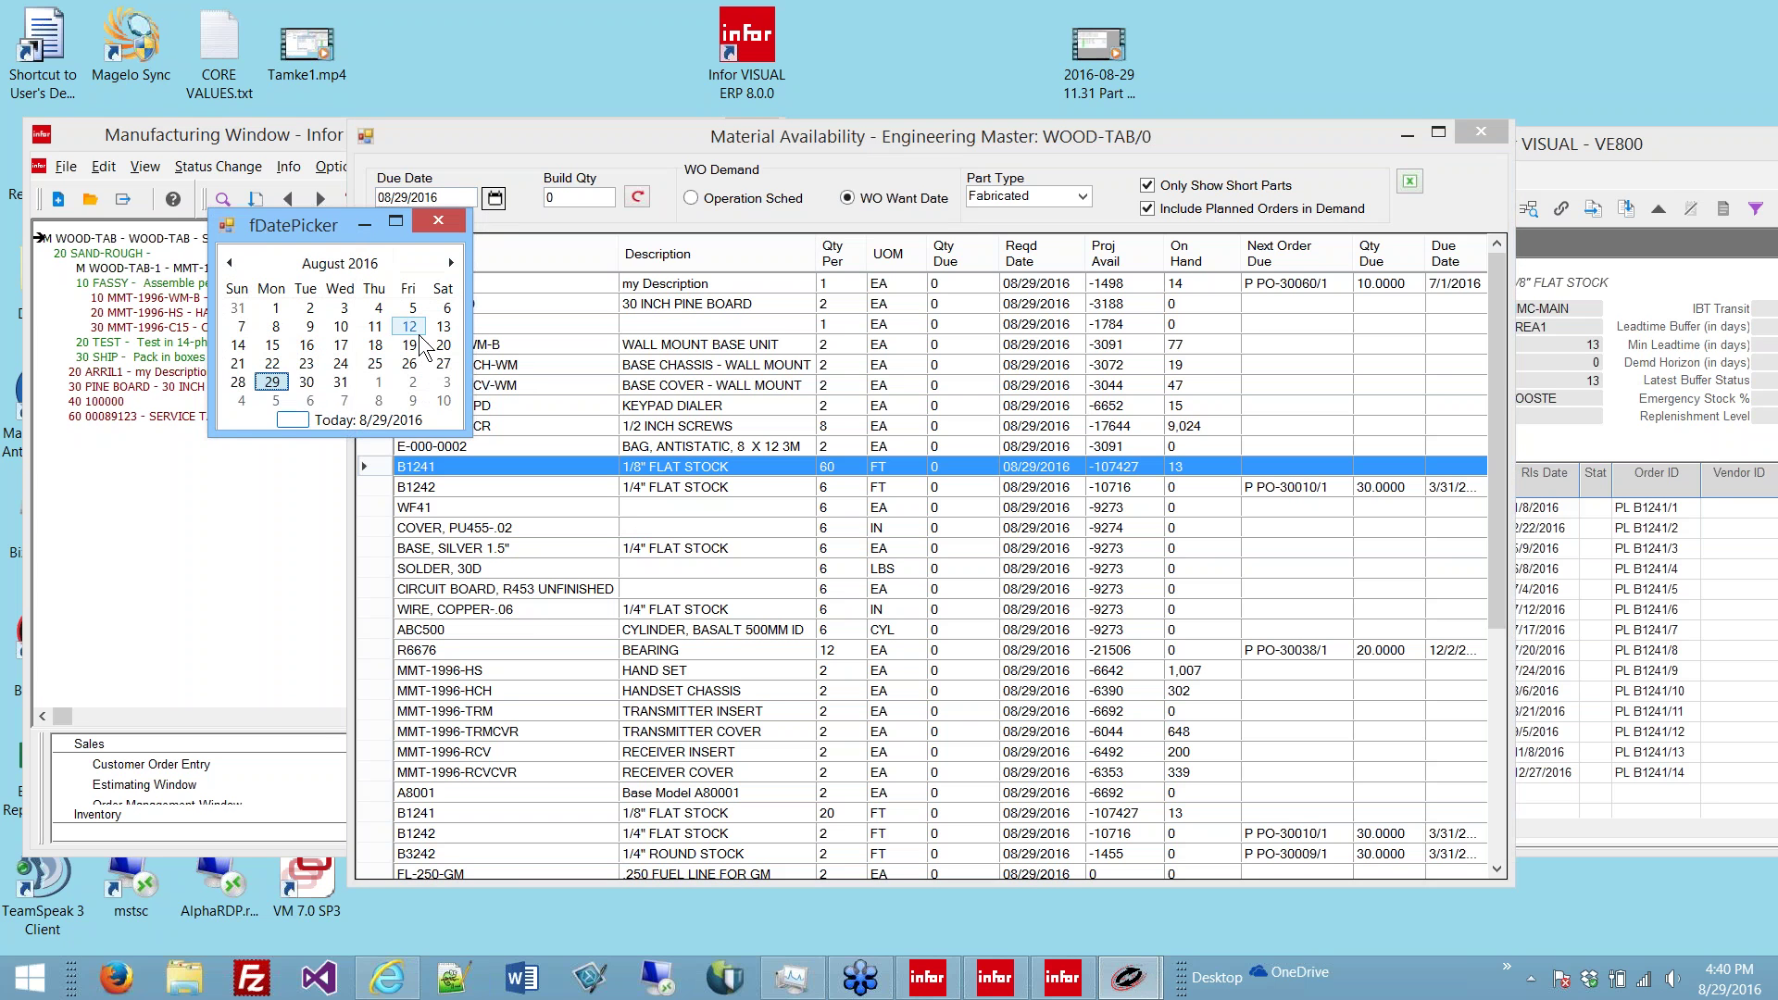
{"action": "left_click", "coordinate": [414, 383]}
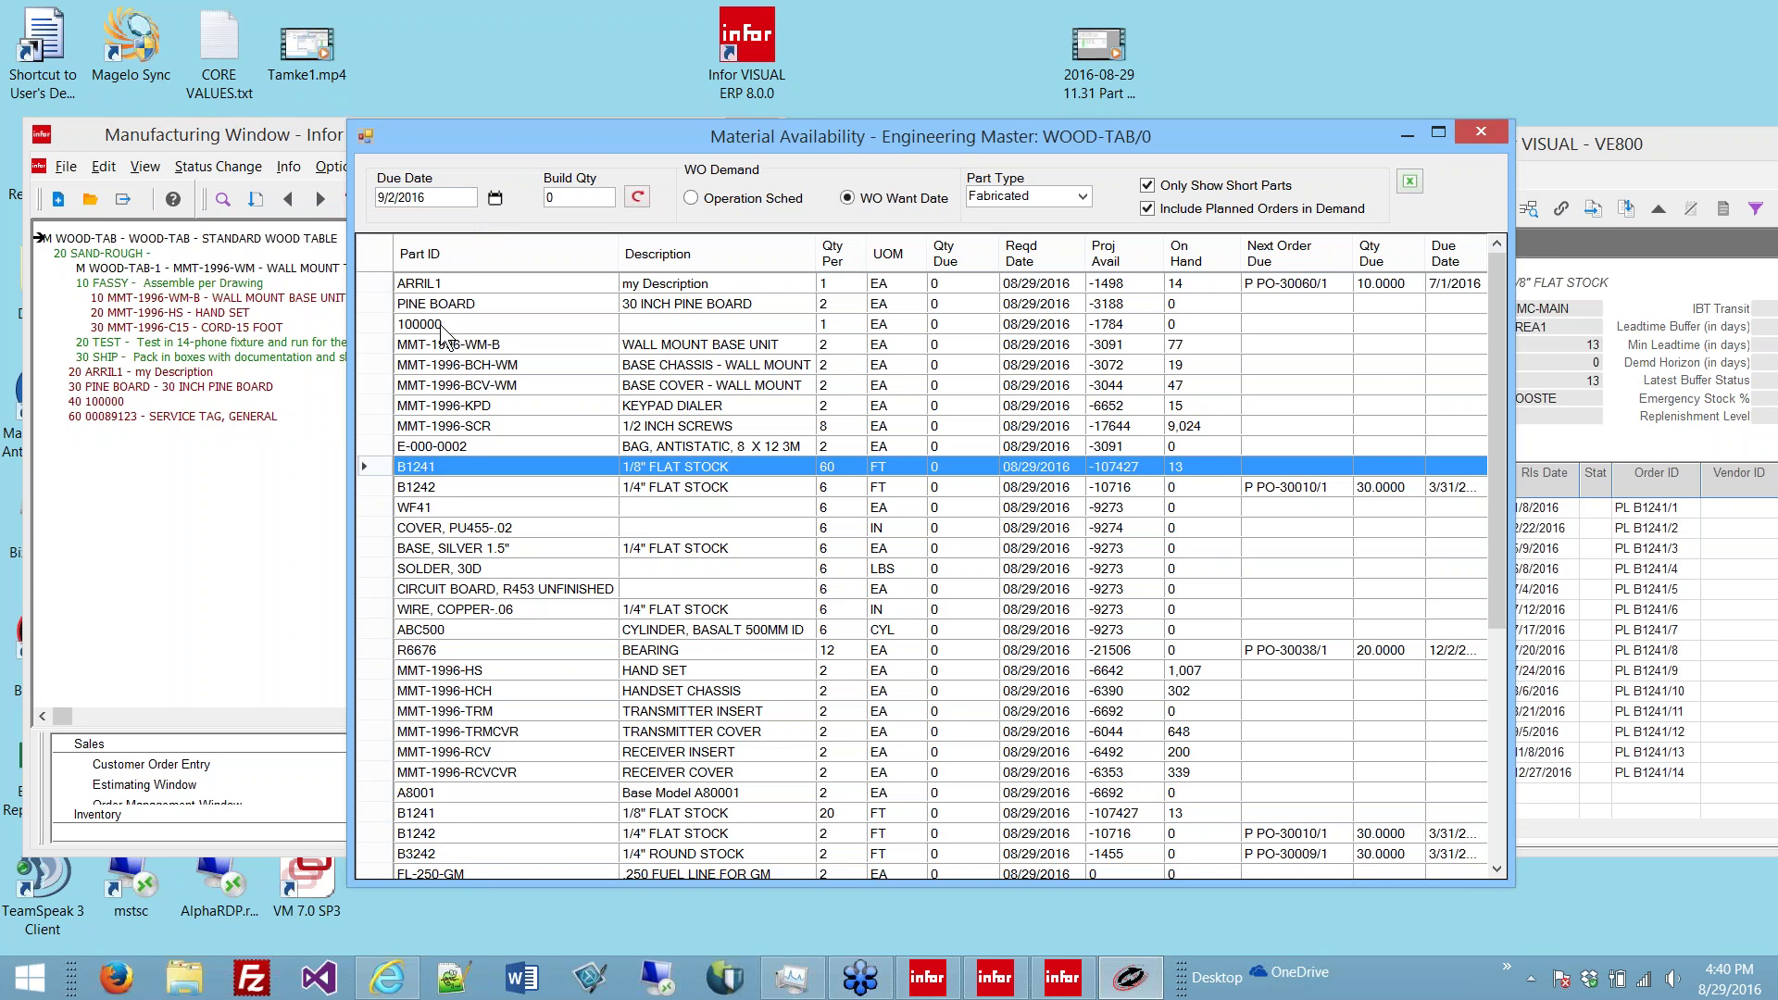
{"action": "left_click_drag", "start_coordinate": [591, 137], "coordinate": [680, 137]}
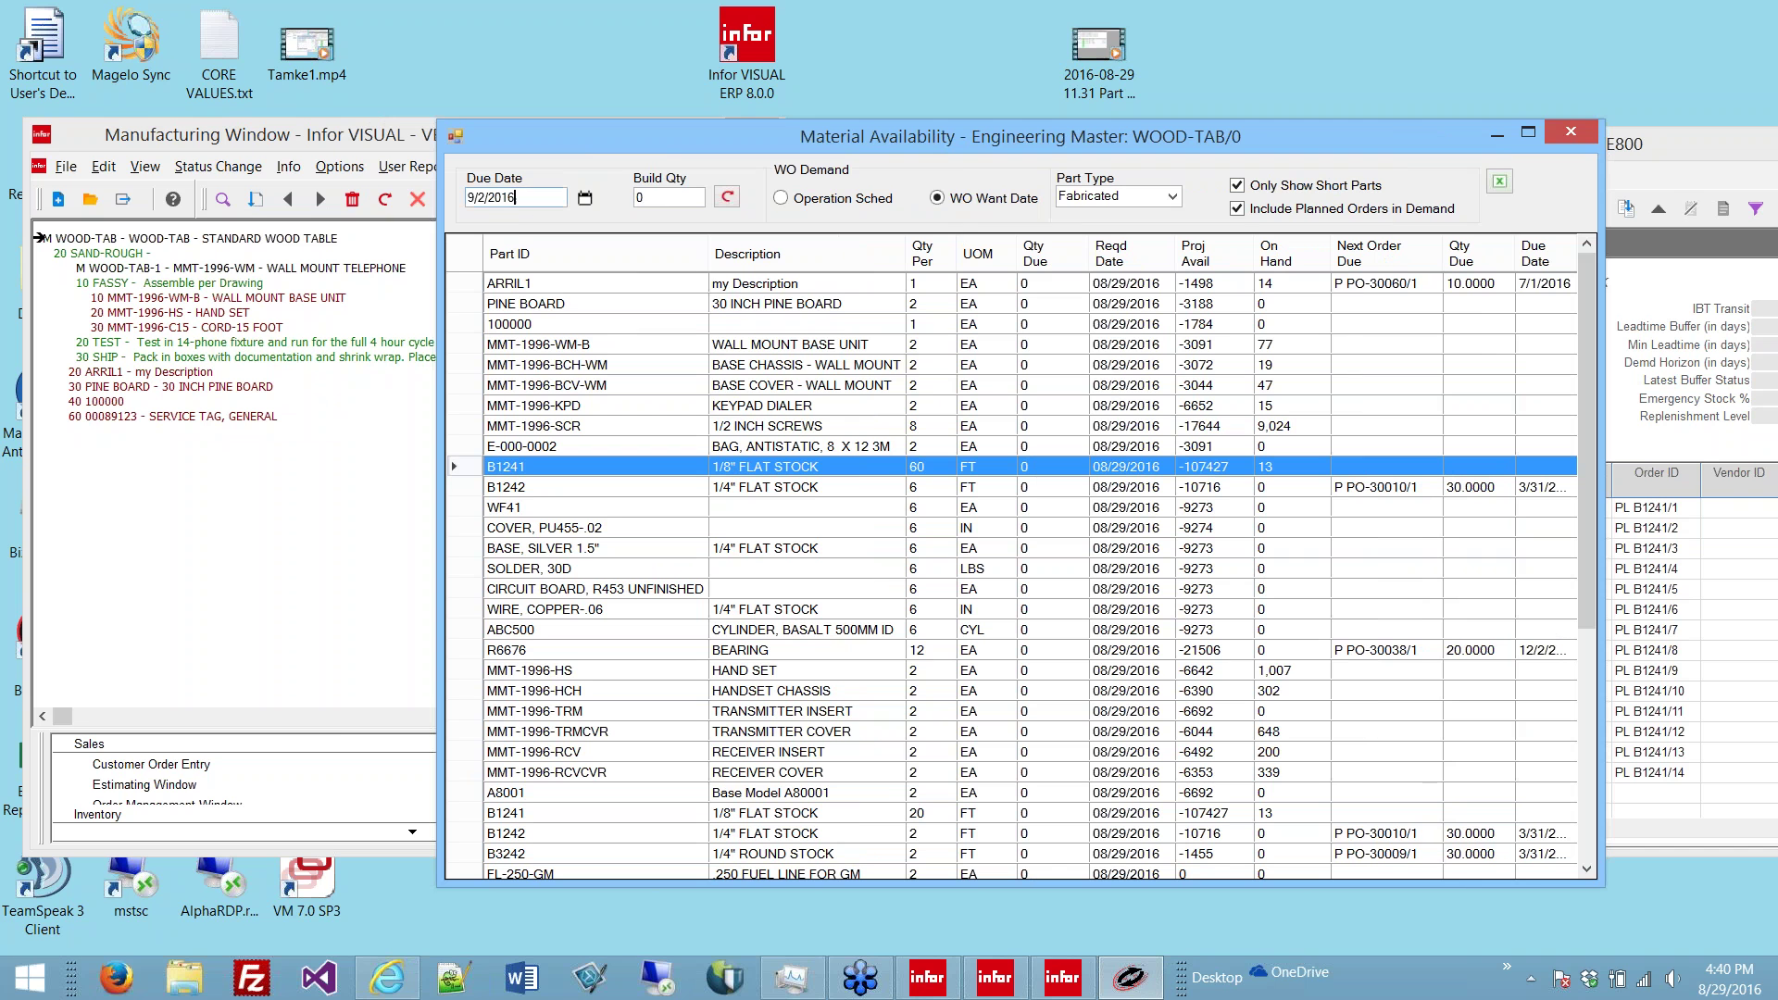
{"action": "key", "text": "Tab"}
{"action": "type", "text": "100"}
{"action": "left_click", "coordinate": [728, 198]}
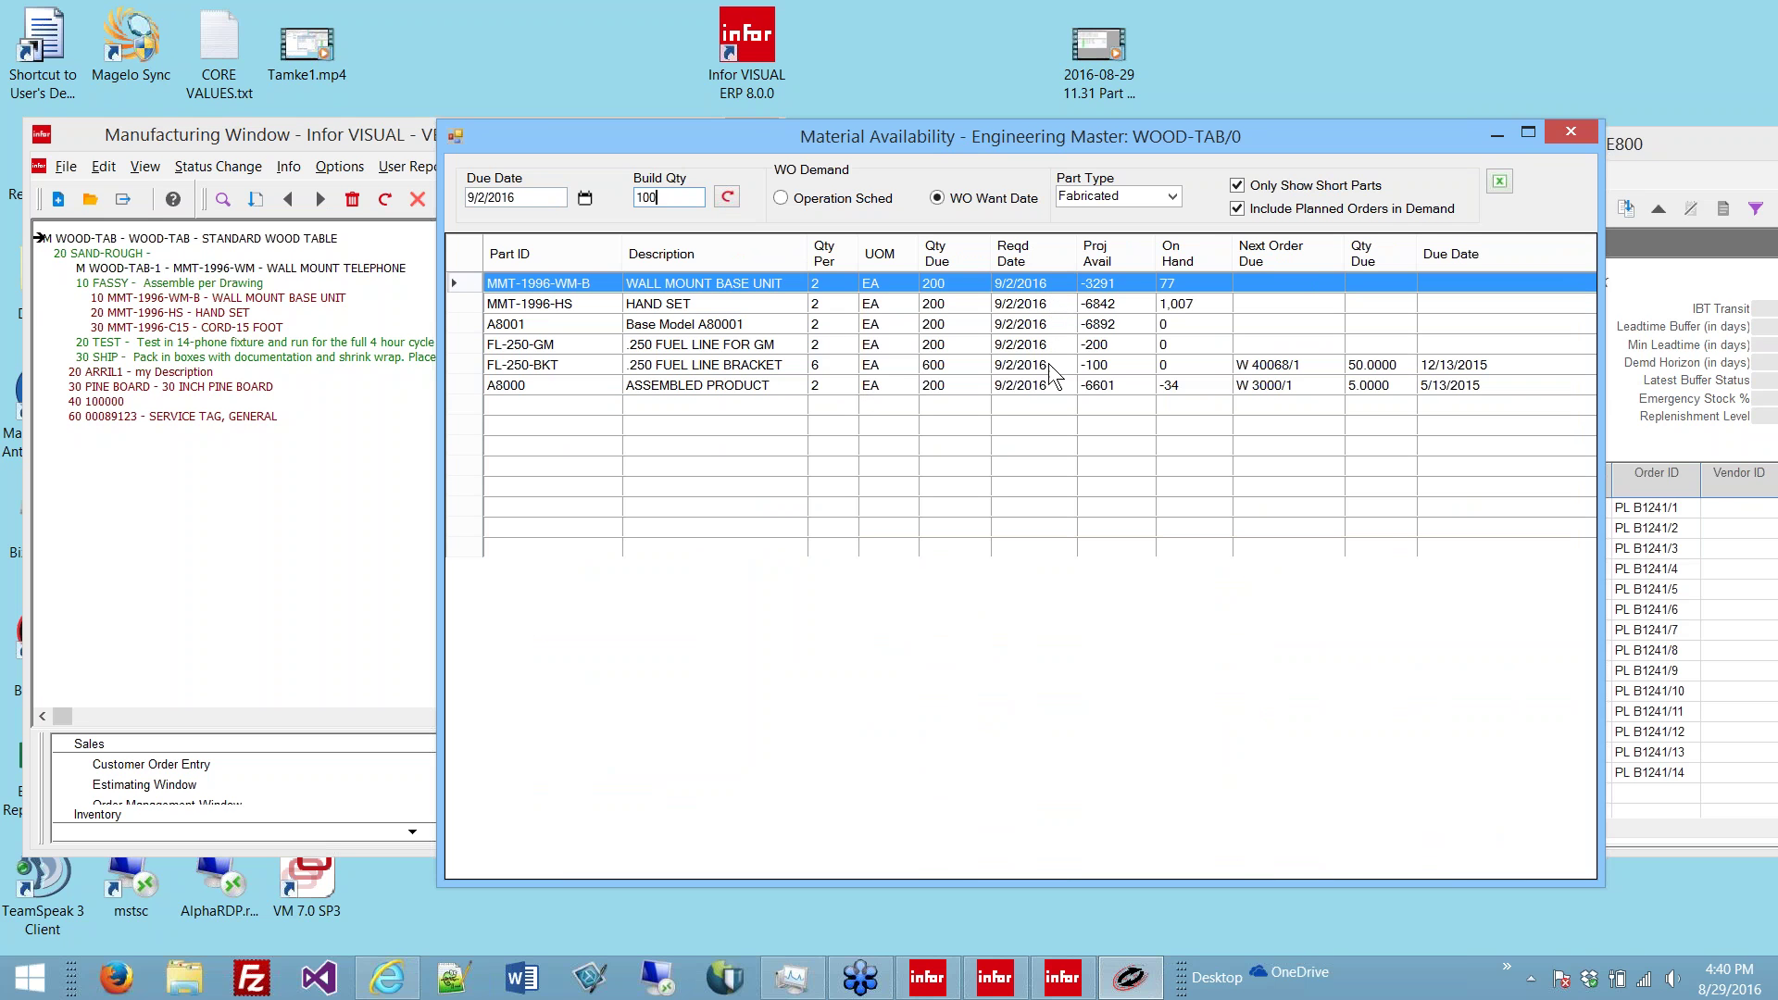
Step: Set the part type filter to Purchased and refresh the availability list
{"action": "left_click", "coordinate": [1171, 196]}
{"action": "left_click", "coordinate": [1100, 245]}
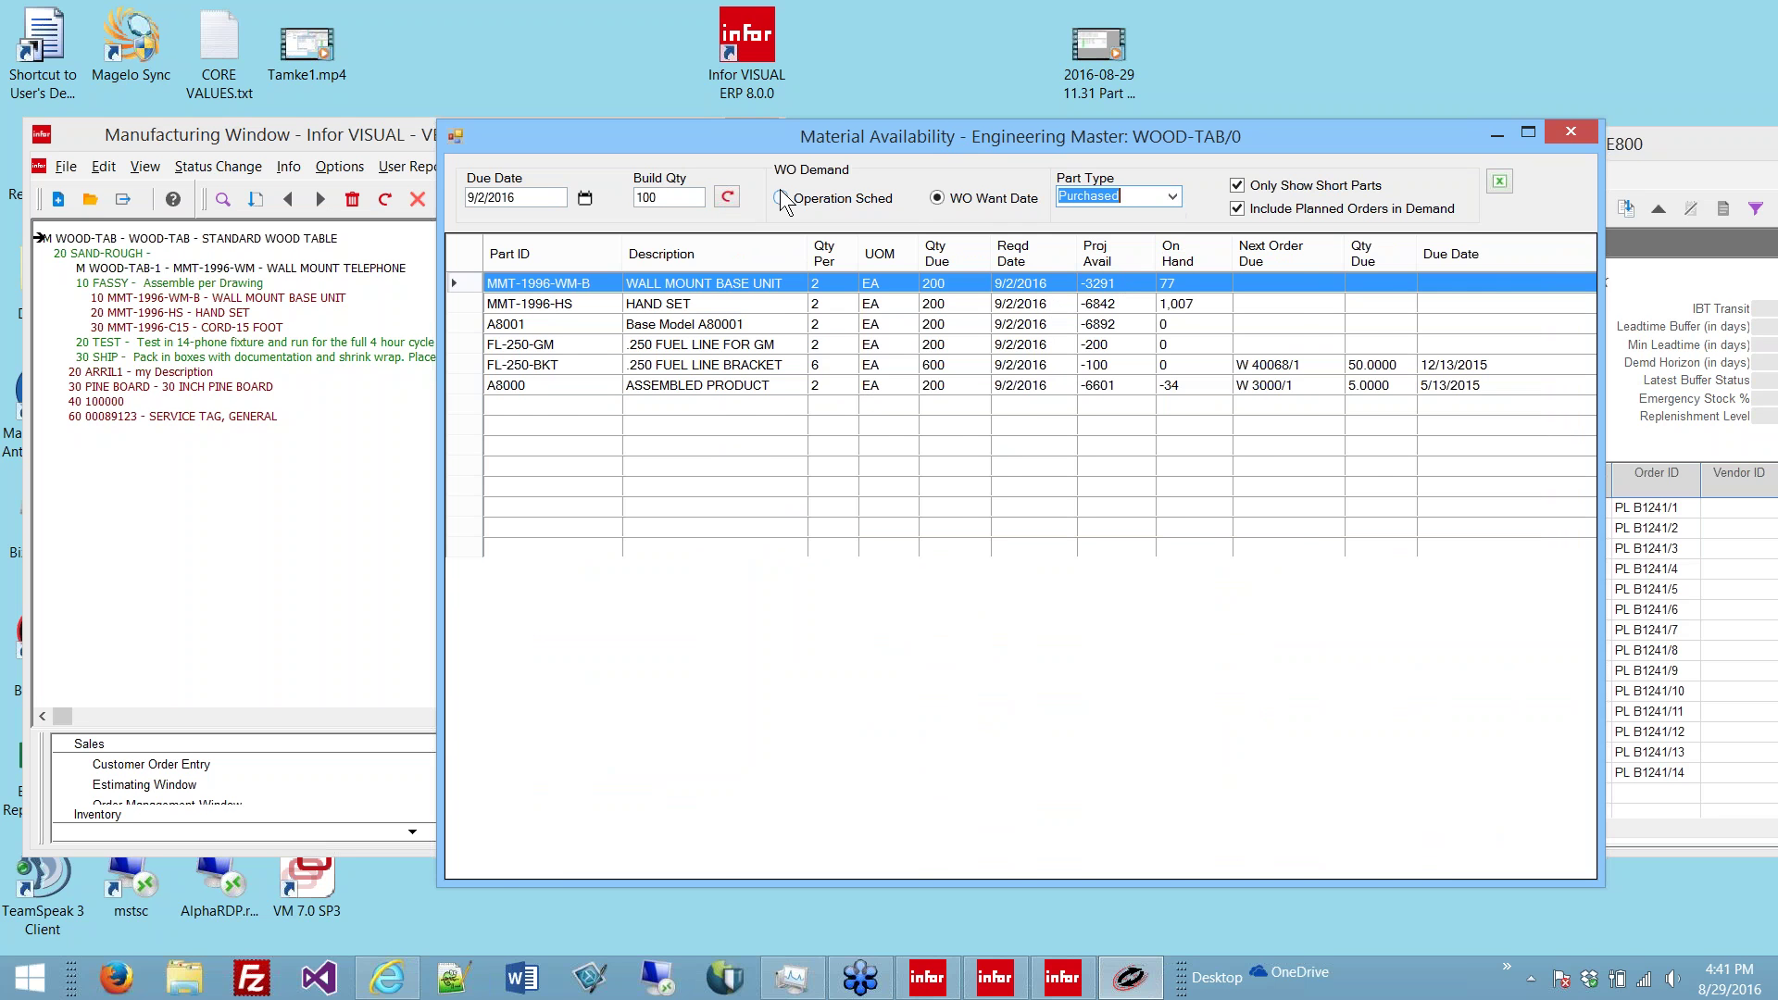
{"action": "left_click", "coordinate": [728, 198]}
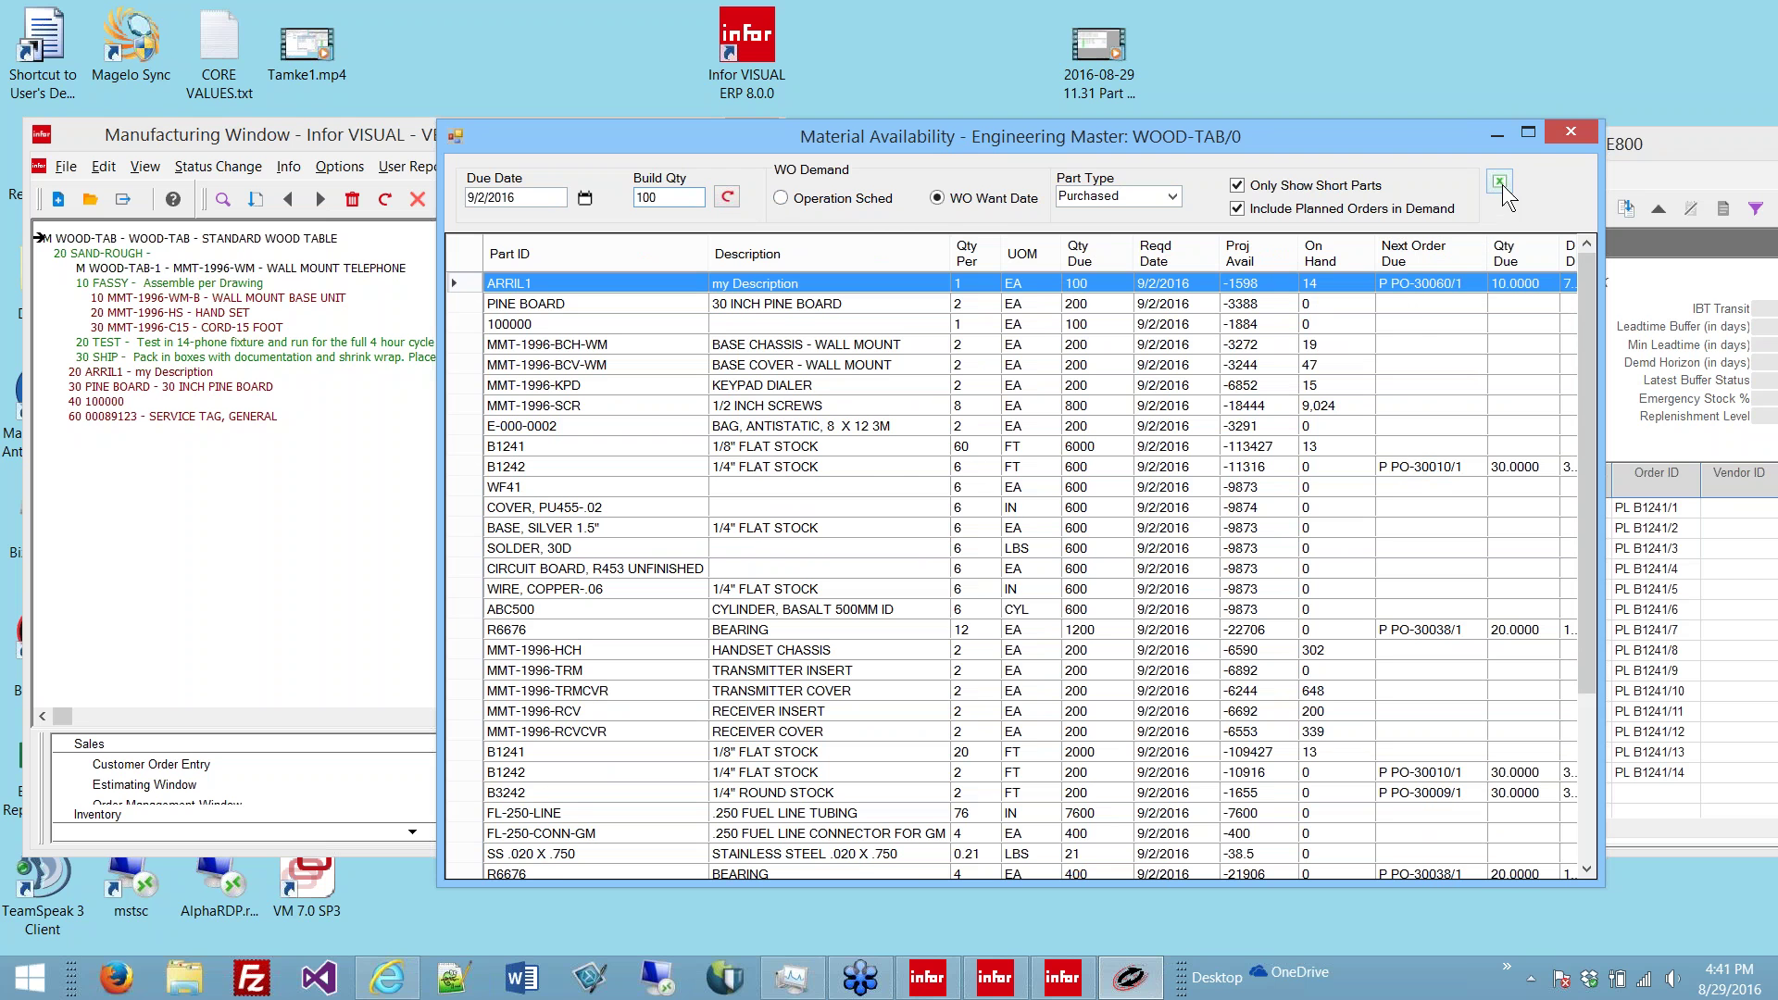
Step: Close the availability list and export the WOOD-TAB part tree to Excel
{"action": "left_click", "coordinate": [1569, 134]}
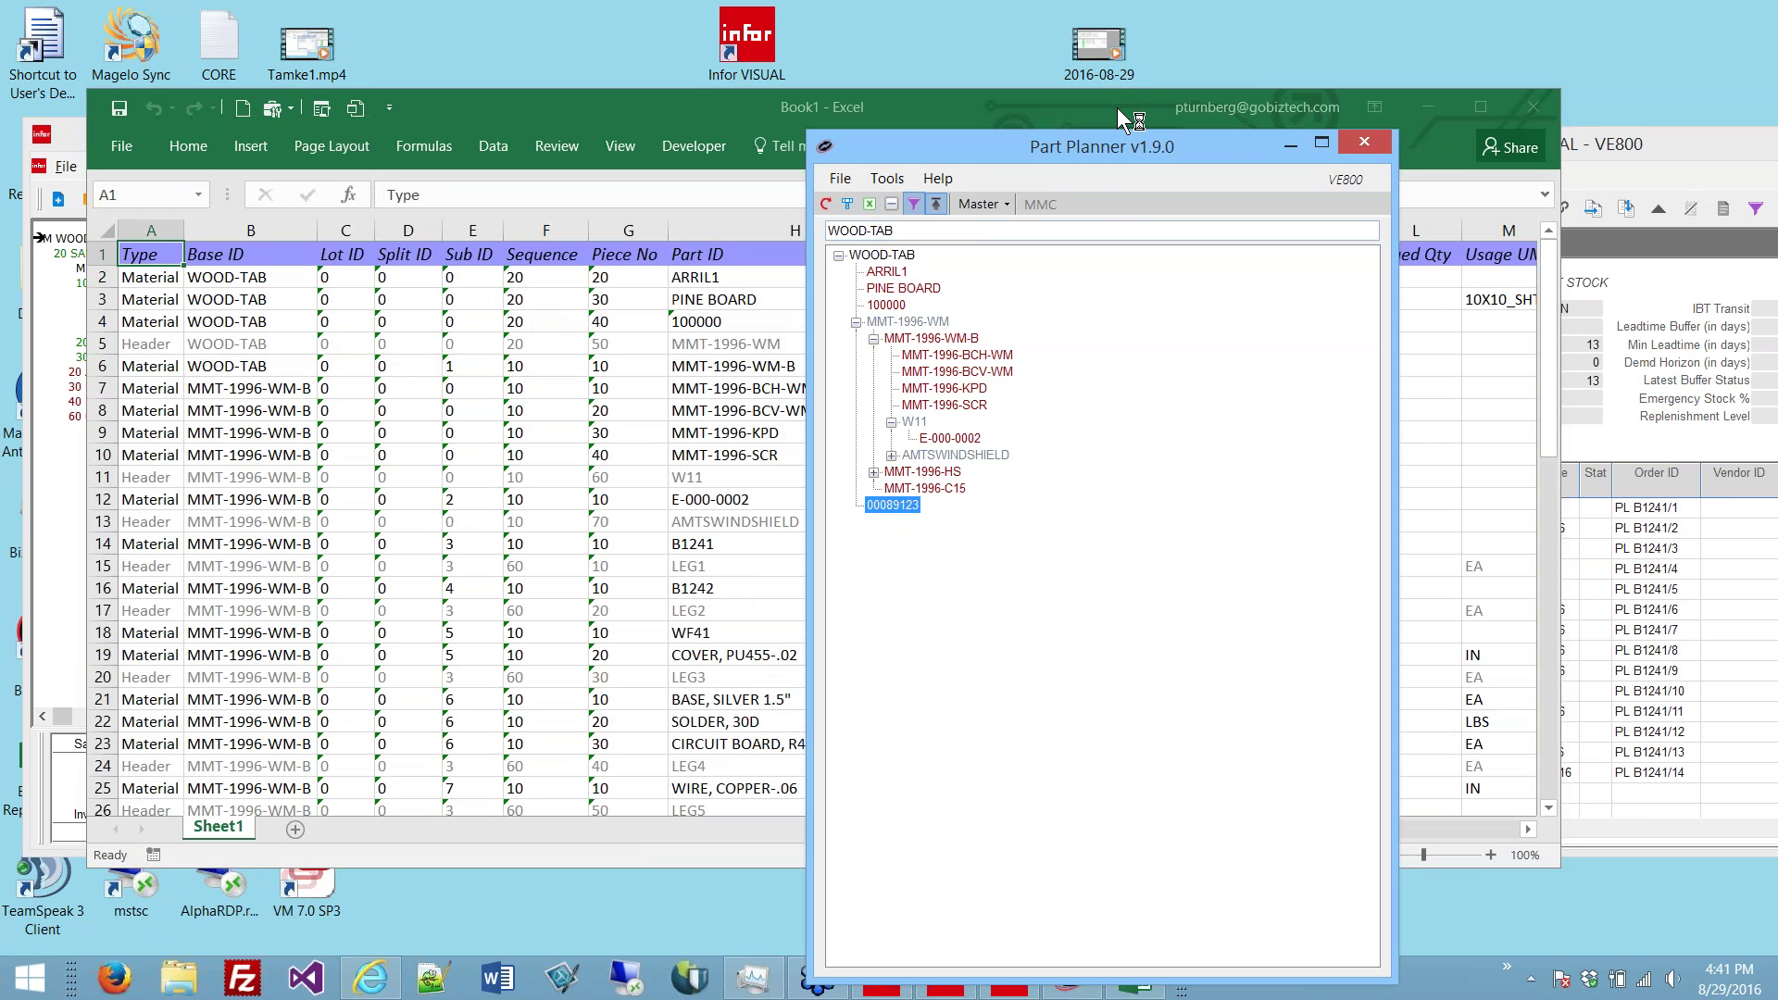
{"action": "left_click_drag", "start_coordinate": [1117, 108], "coordinate": [1189, 264]}
{"action": "left_click", "coordinate": [935, 203]}
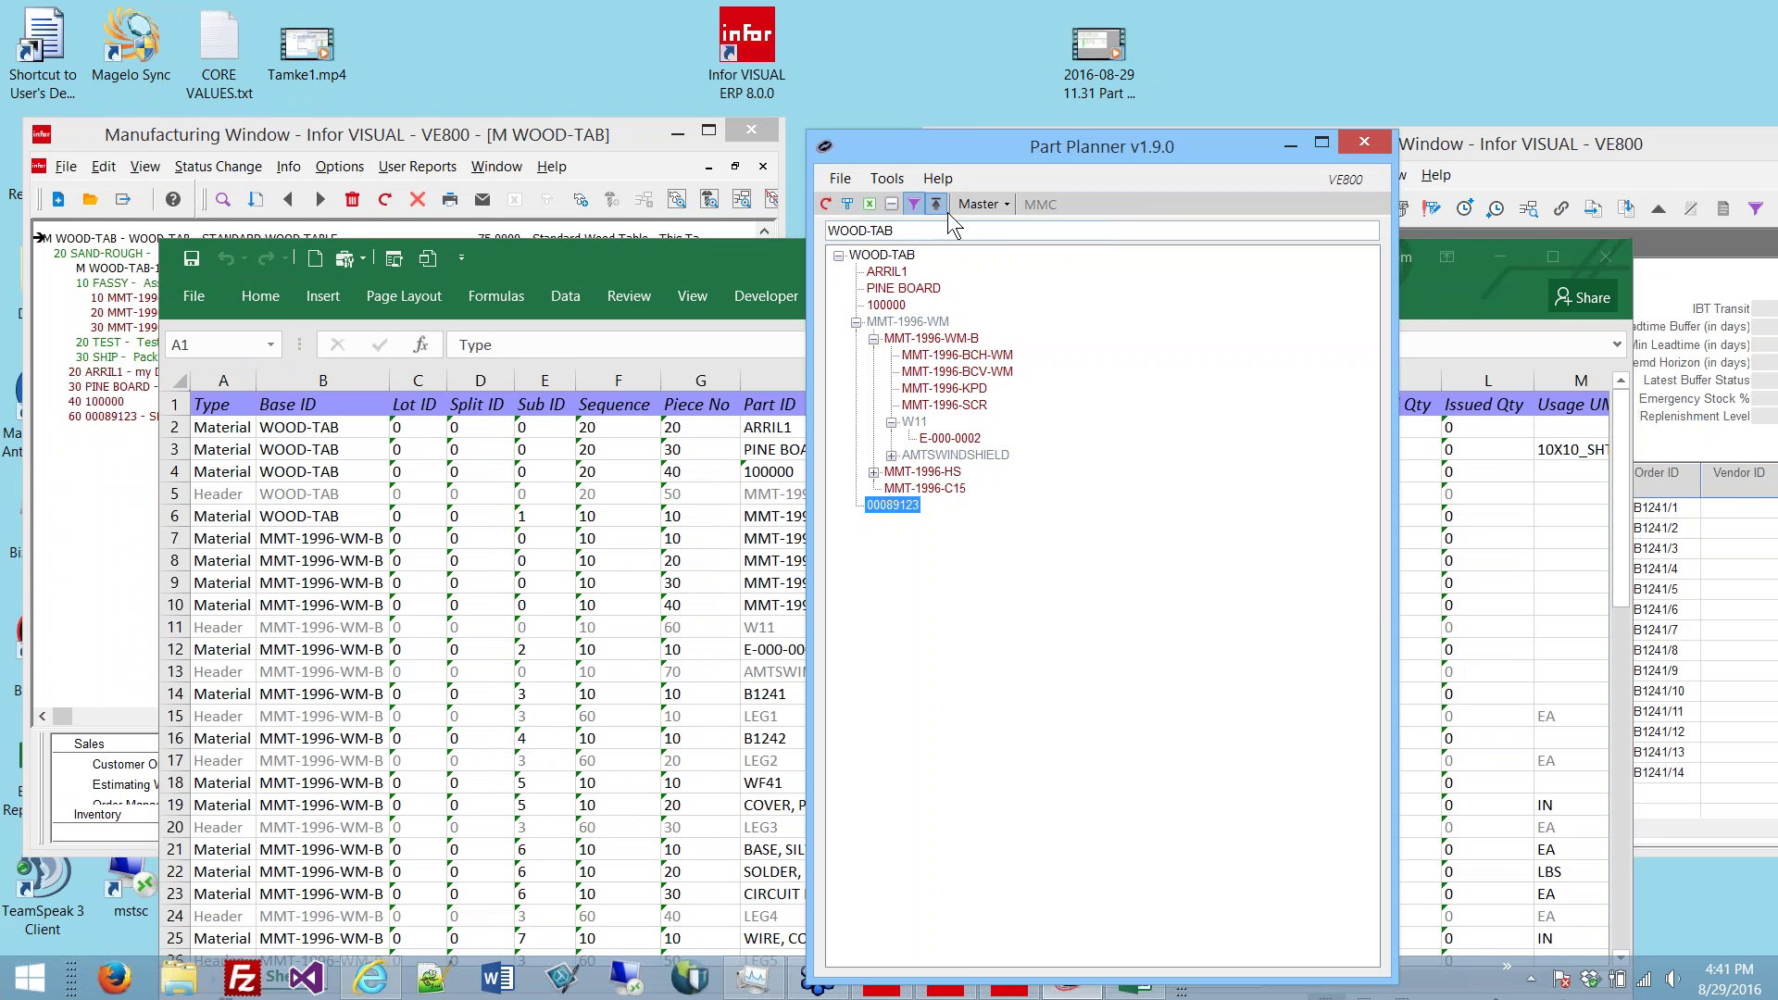
Step: Bring the exported workbook into full view and examine its columns through to Specs
{"action": "left_click", "coordinate": [1454, 285]}
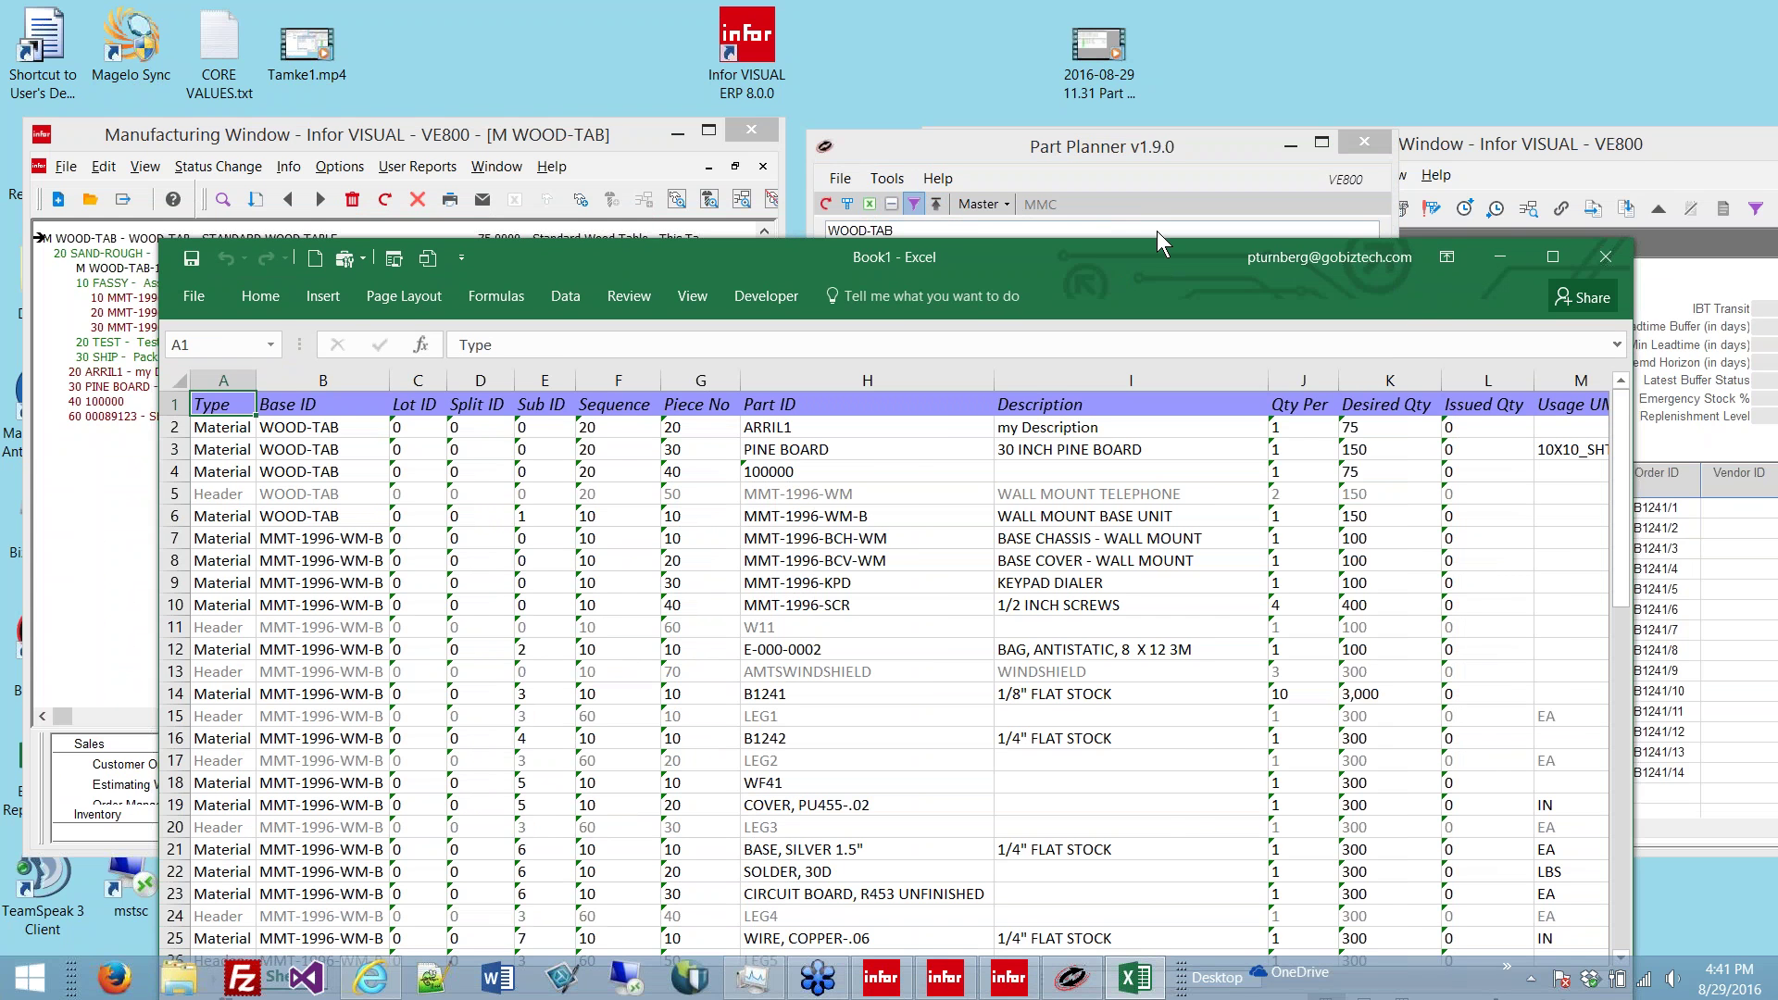
{"action": "left_click_drag", "start_coordinate": [1149, 248], "coordinate": [1016, 23]}
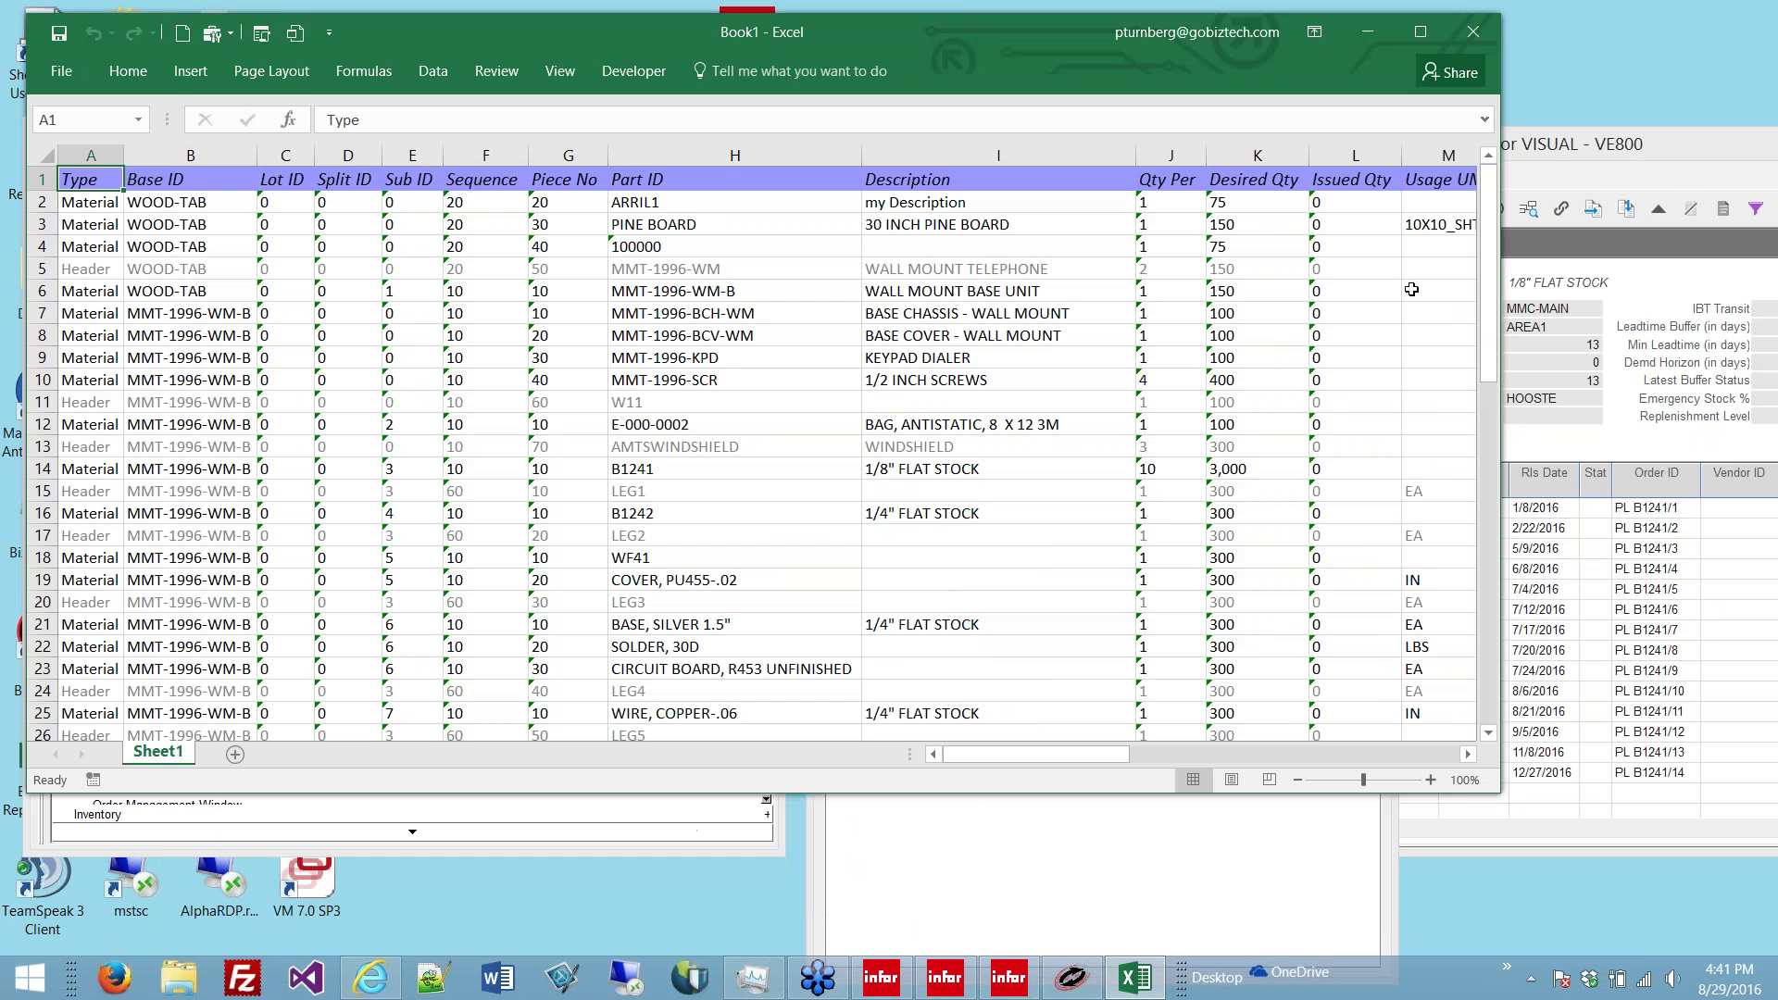
{"action": "left_click", "coordinate": [1415, 752]}
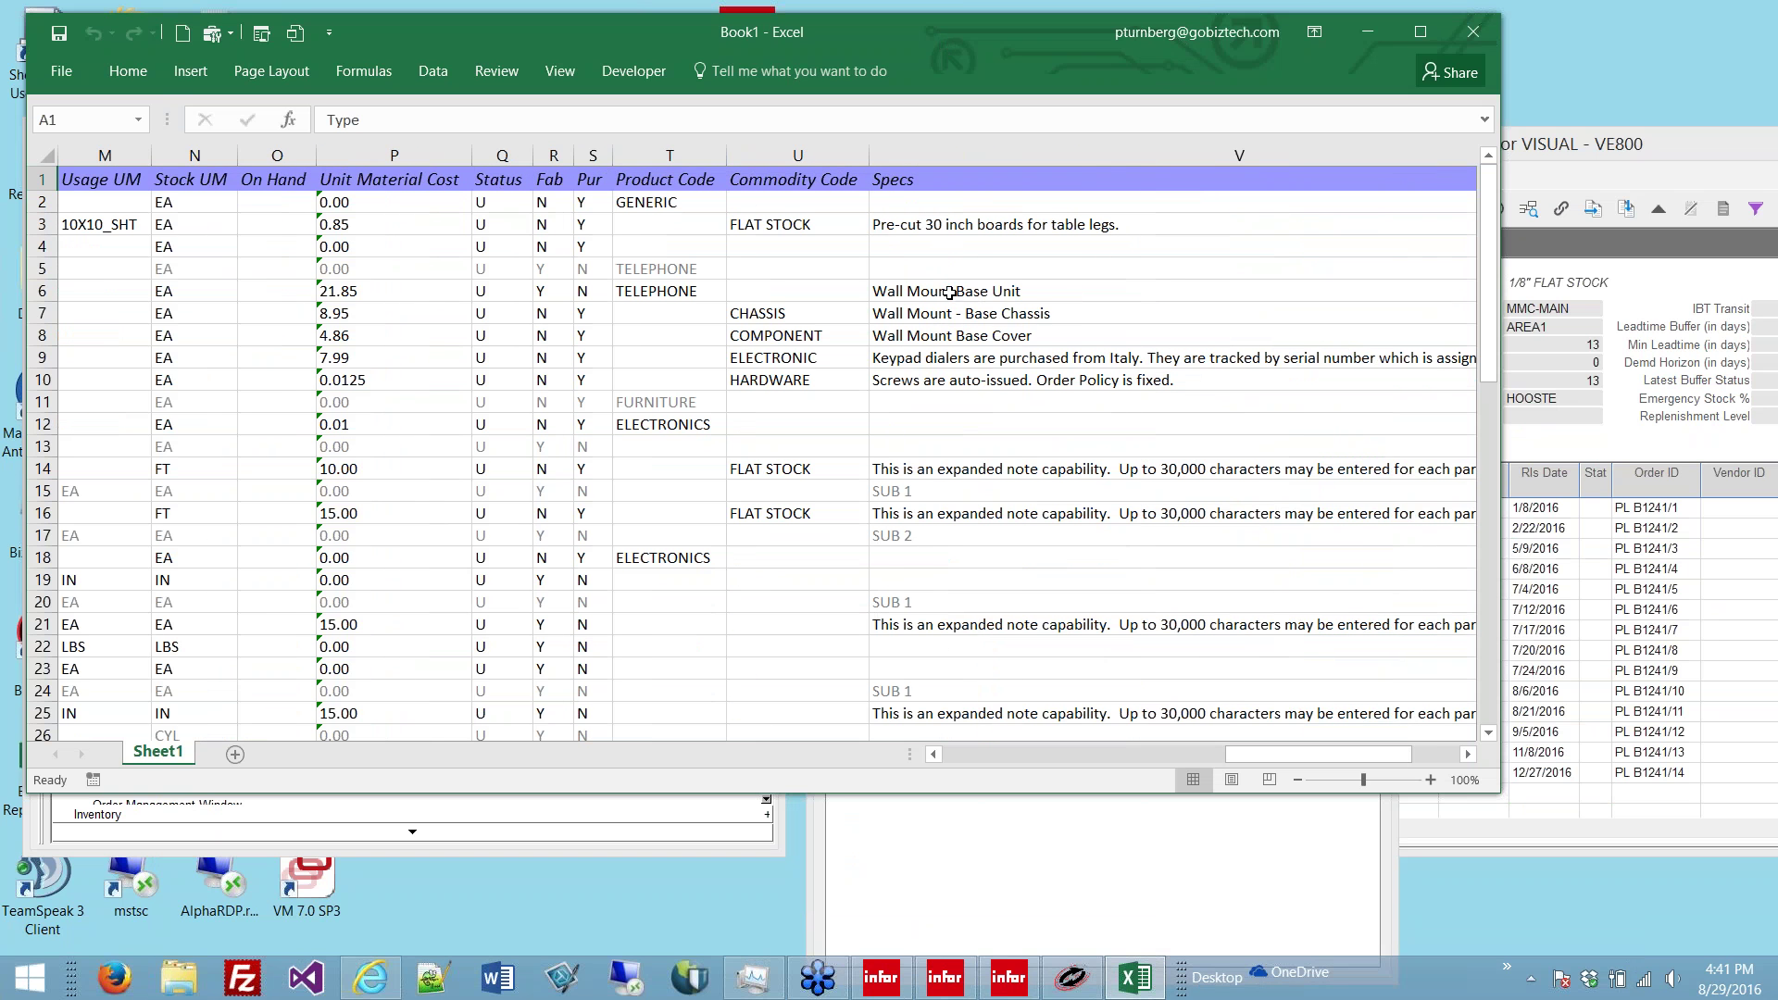
Step: Close the exported workbook without saving and expand every level of the WOOD-TAB part tree
{"action": "left_click", "coordinate": [1473, 31]}
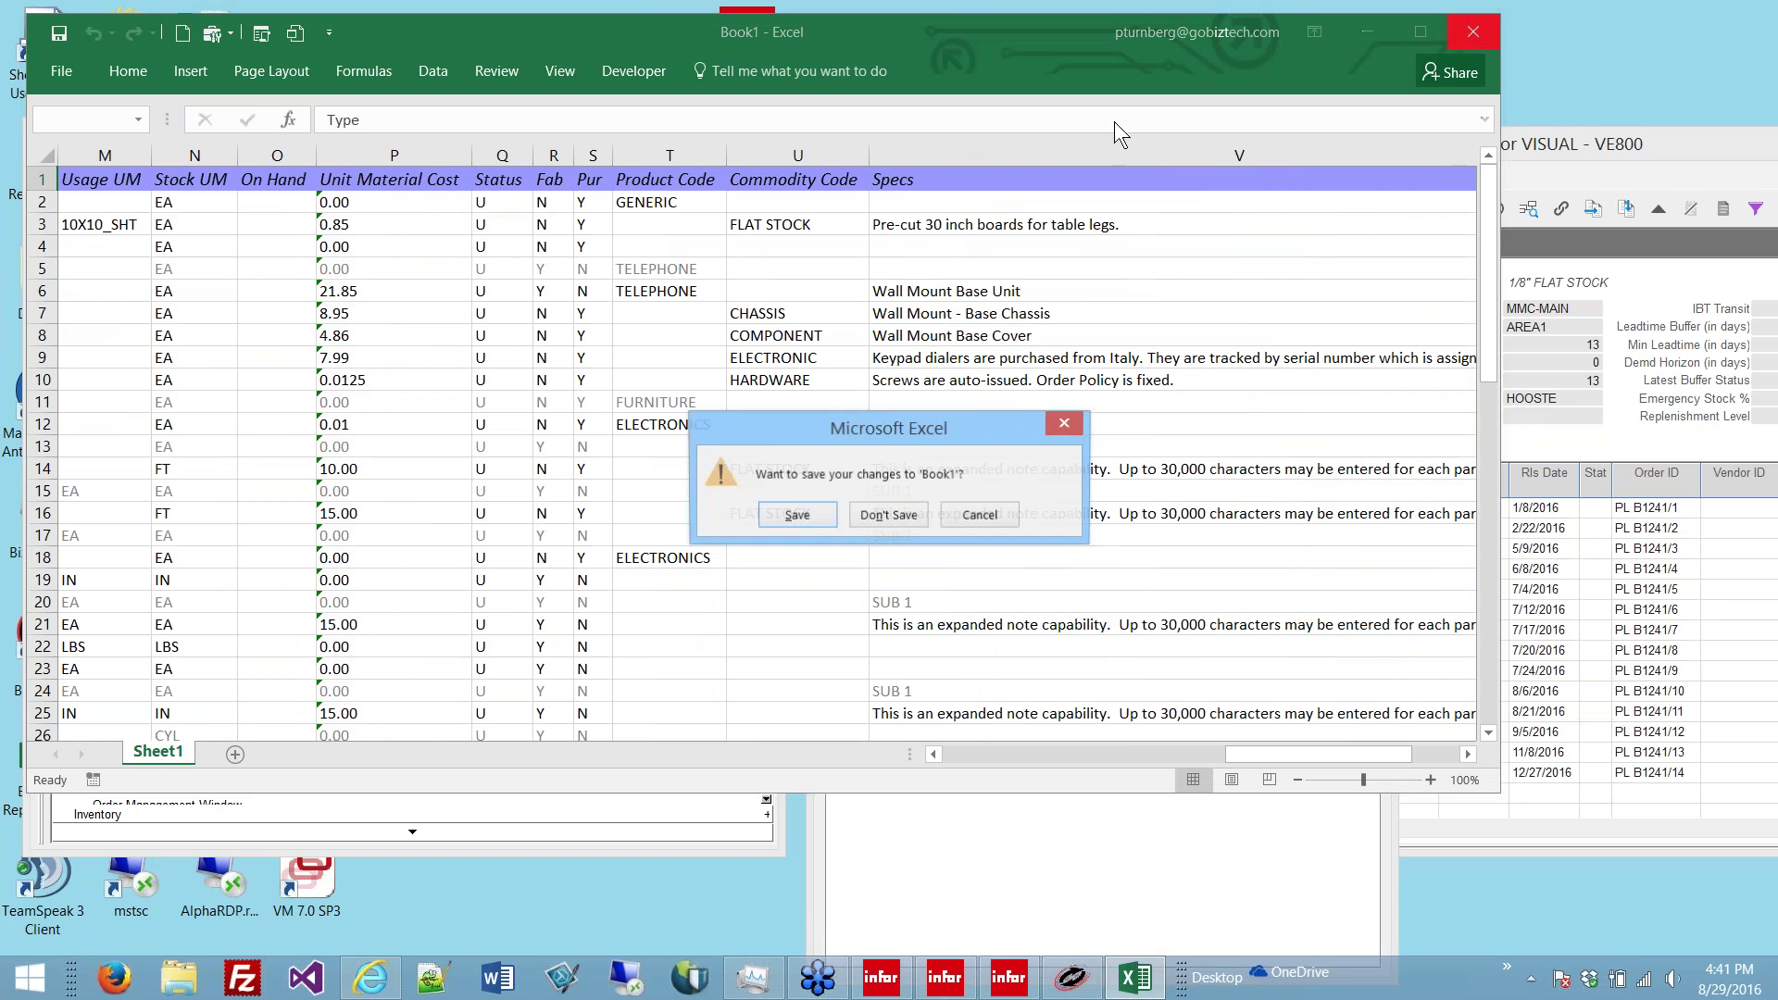
{"action": "left_click", "coordinate": [887, 515]}
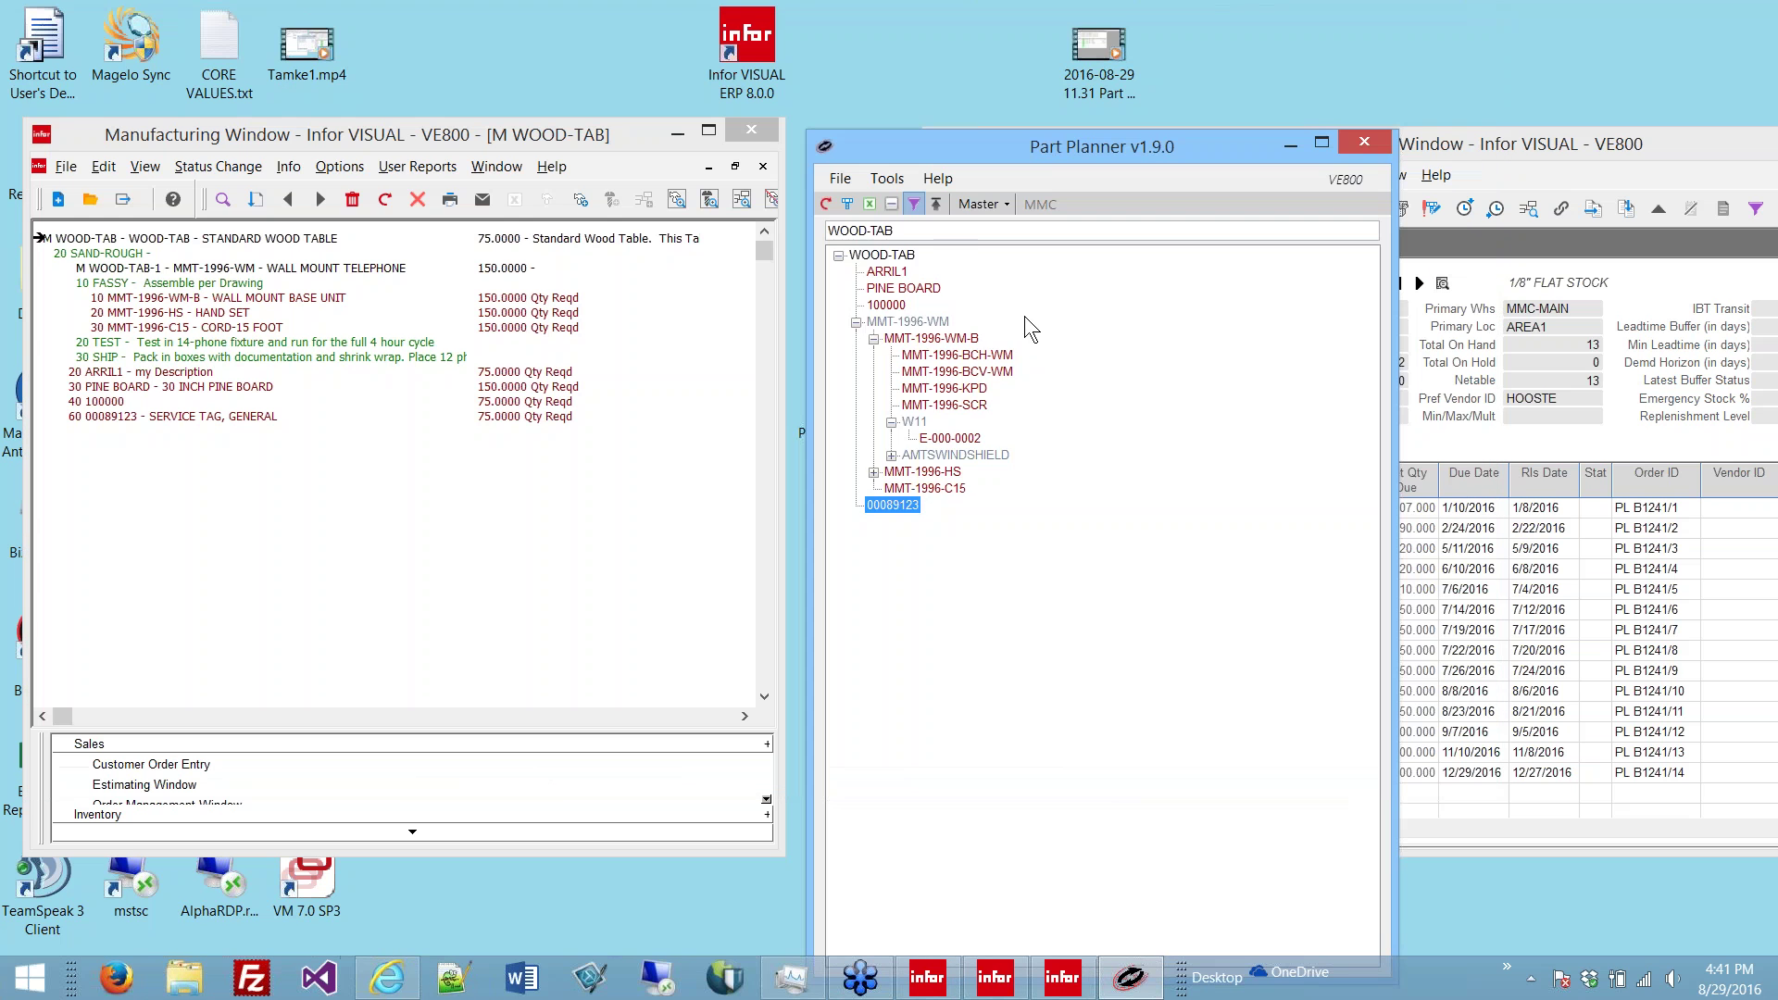
{"action": "left_click", "coordinate": [895, 203]}
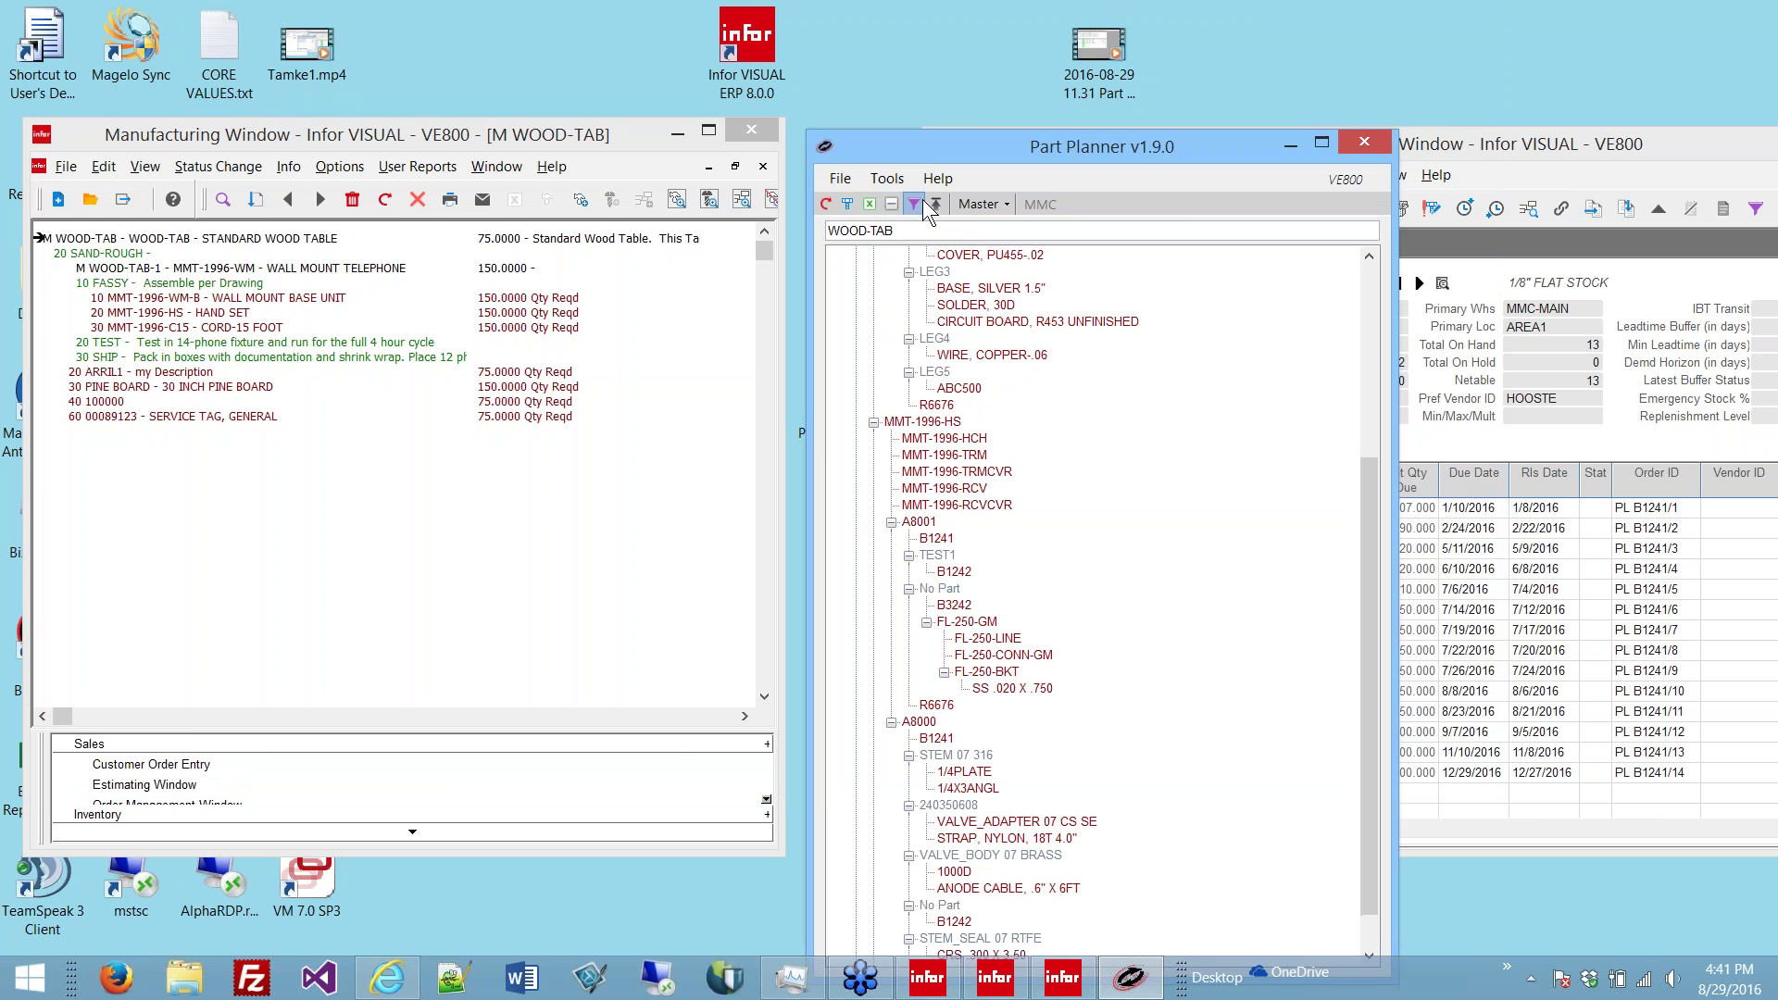
Step: Switch the type to Work Order and load work order W00110/1 with the filter turned on
{"action": "left_click", "coordinate": [989, 205]}
{"action": "left_click", "coordinate": [997, 243]}
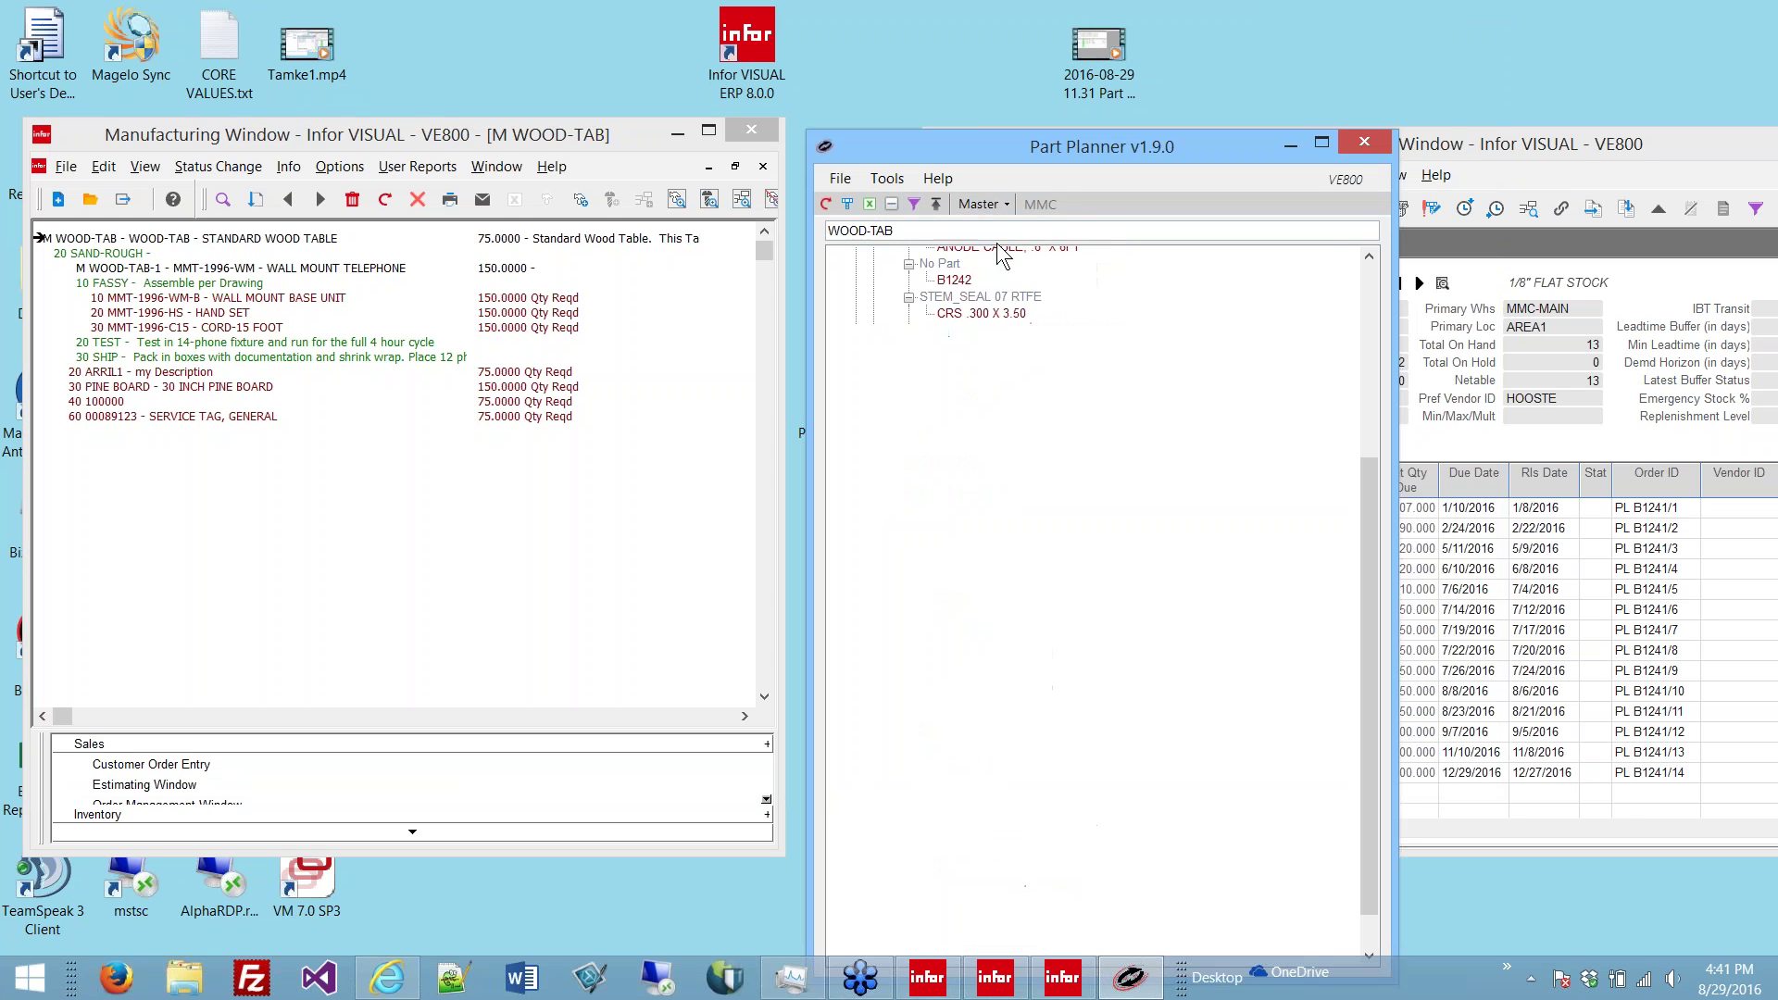
{"action": "left_click", "coordinate": [933, 231]}
{"action": "type", "text": "w"}
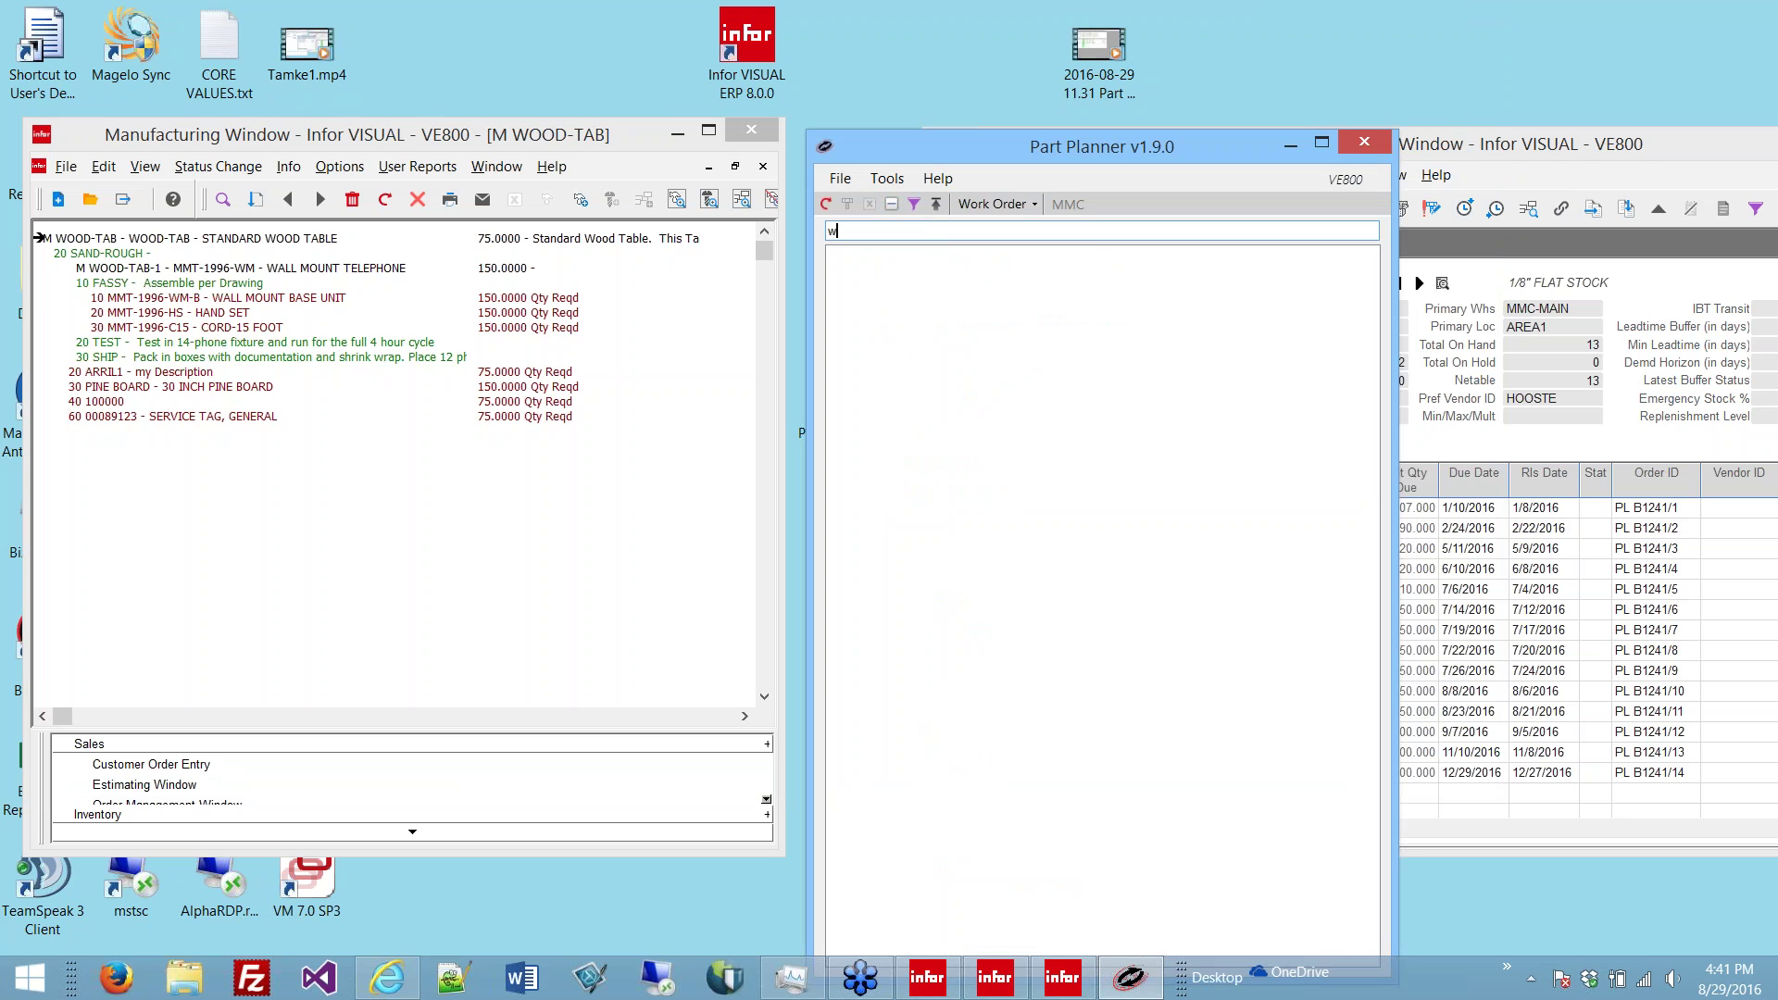
{"action": "left_click", "coordinate": [915, 205]}
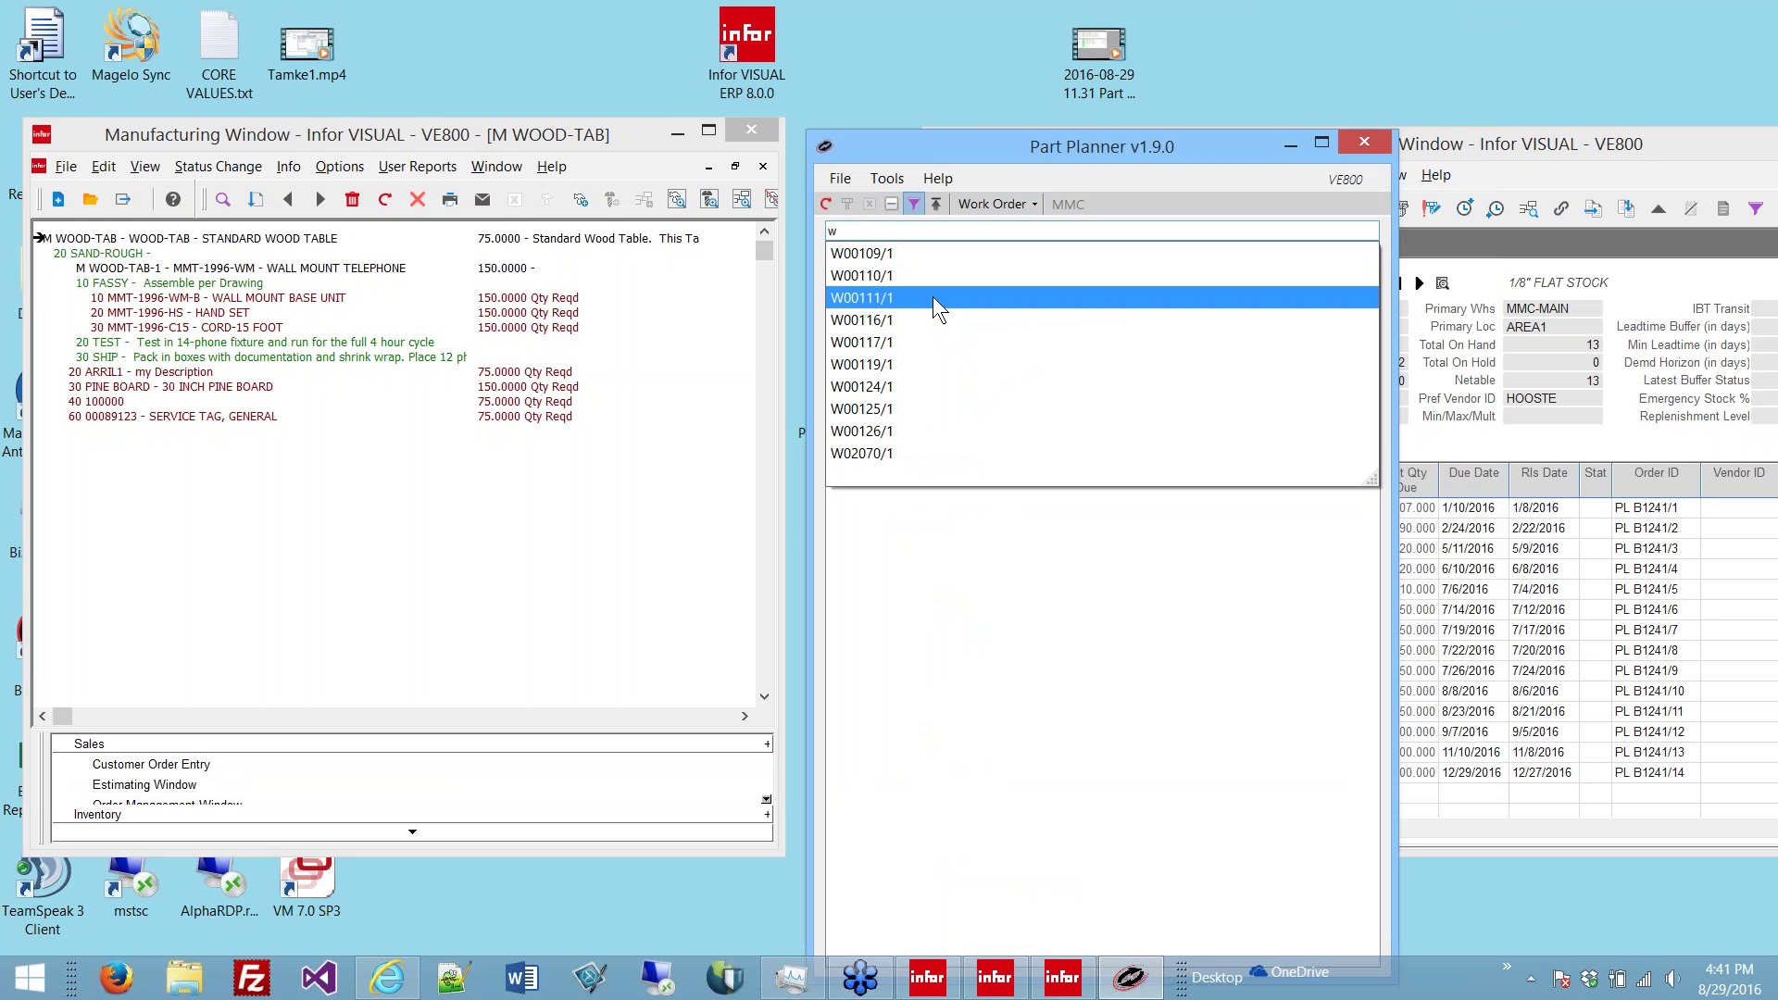
{"action": "type", "text": "0011"}
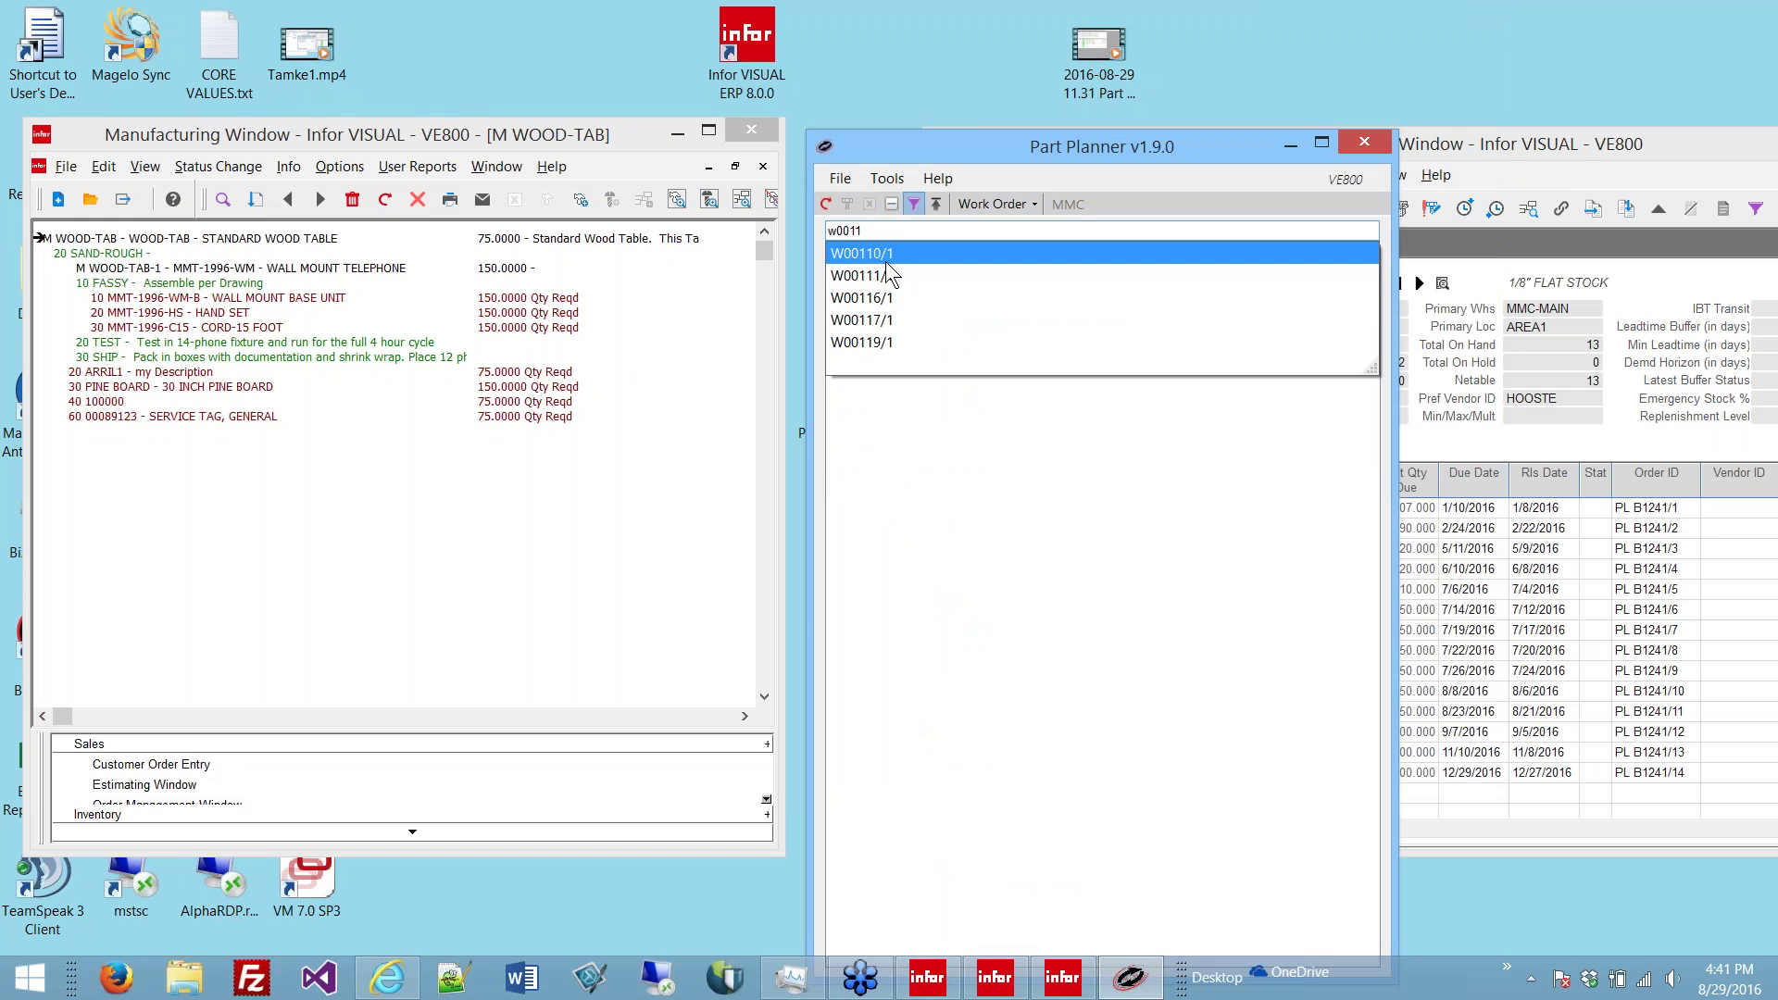
{"action": "left_click", "coordinate": [886, 259]}
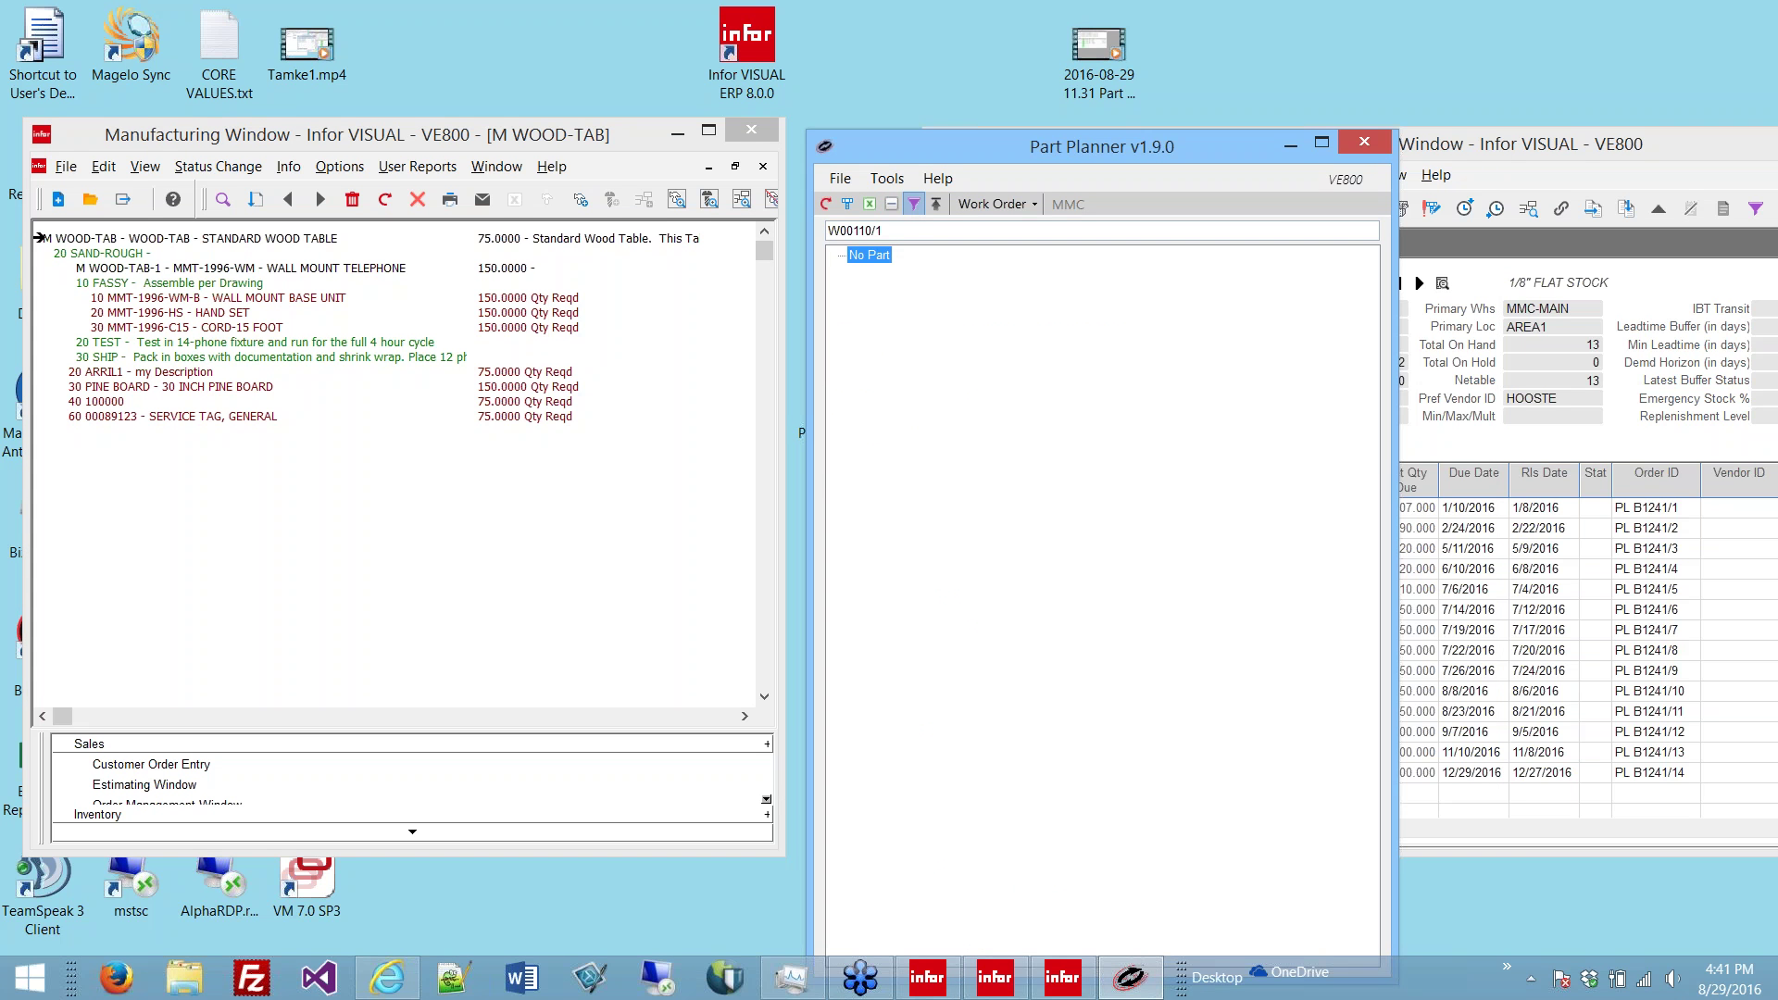
Step: Load work order W00116/1 and display its anode cable and COVER, PU455-.02 parts in the uncovered Material Planning Window
{"action": "key", "text": "shift+Tab"}
{"action": "type", "text": "w"}
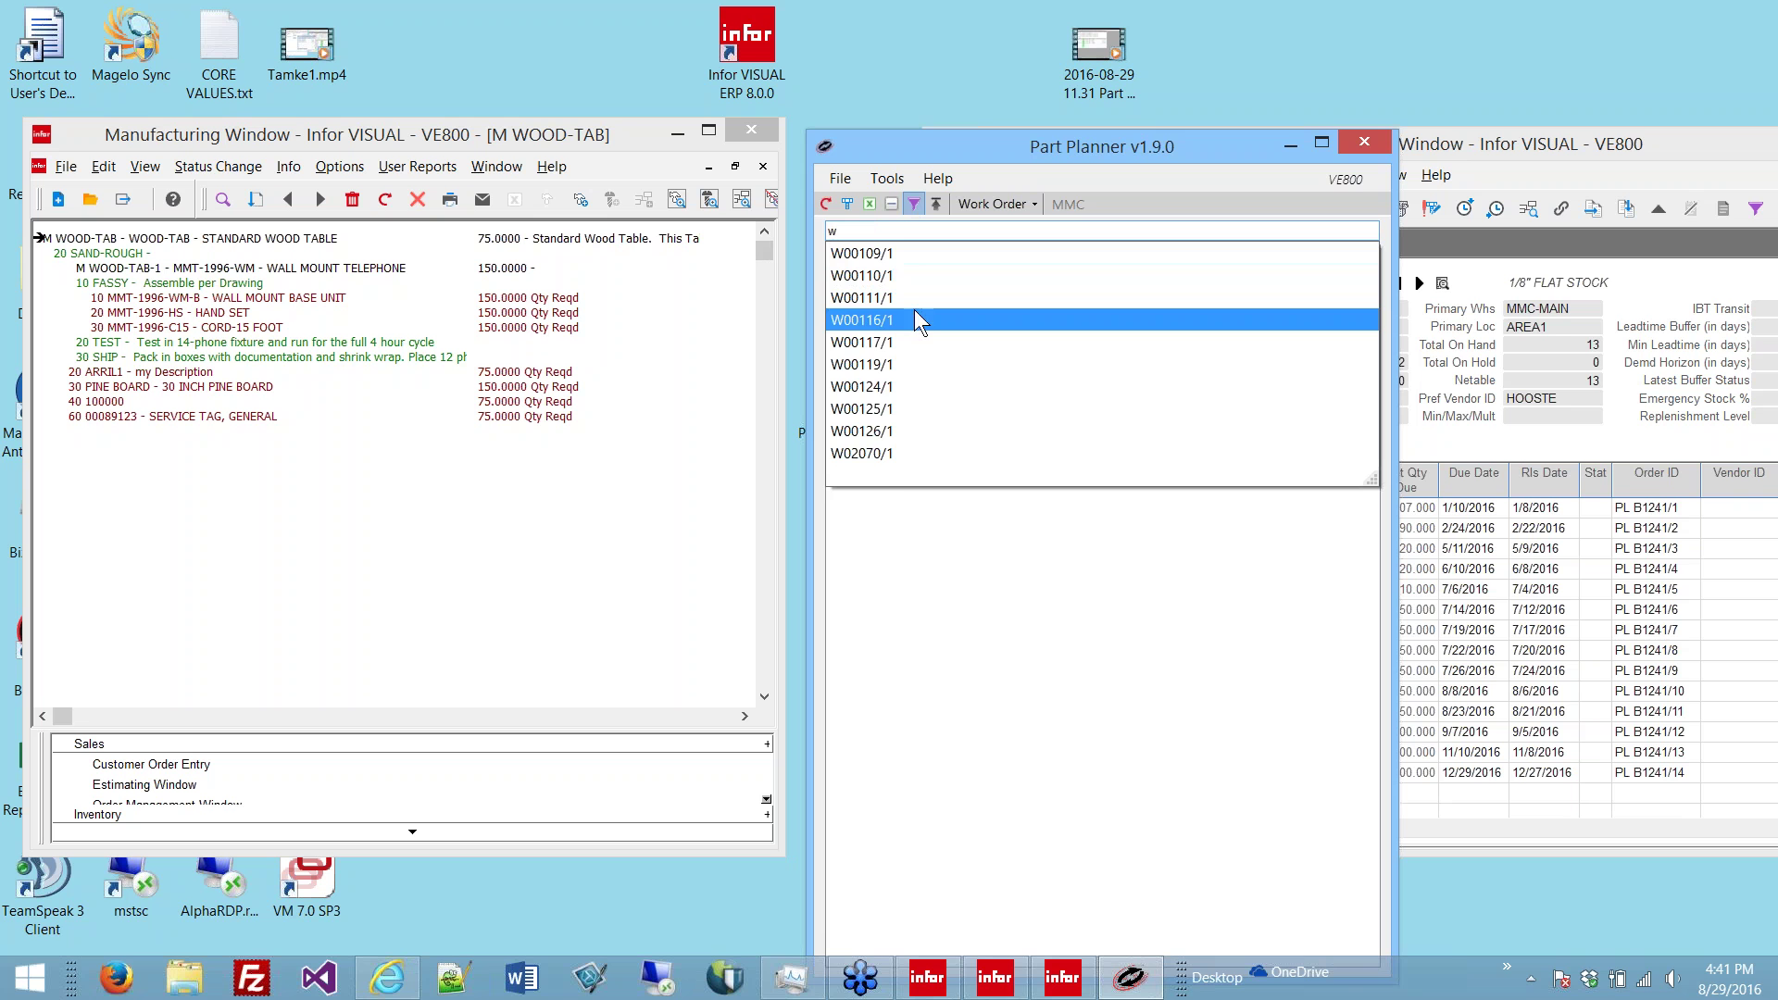
{"action": "left_click", "coordinate": [915, 314]}
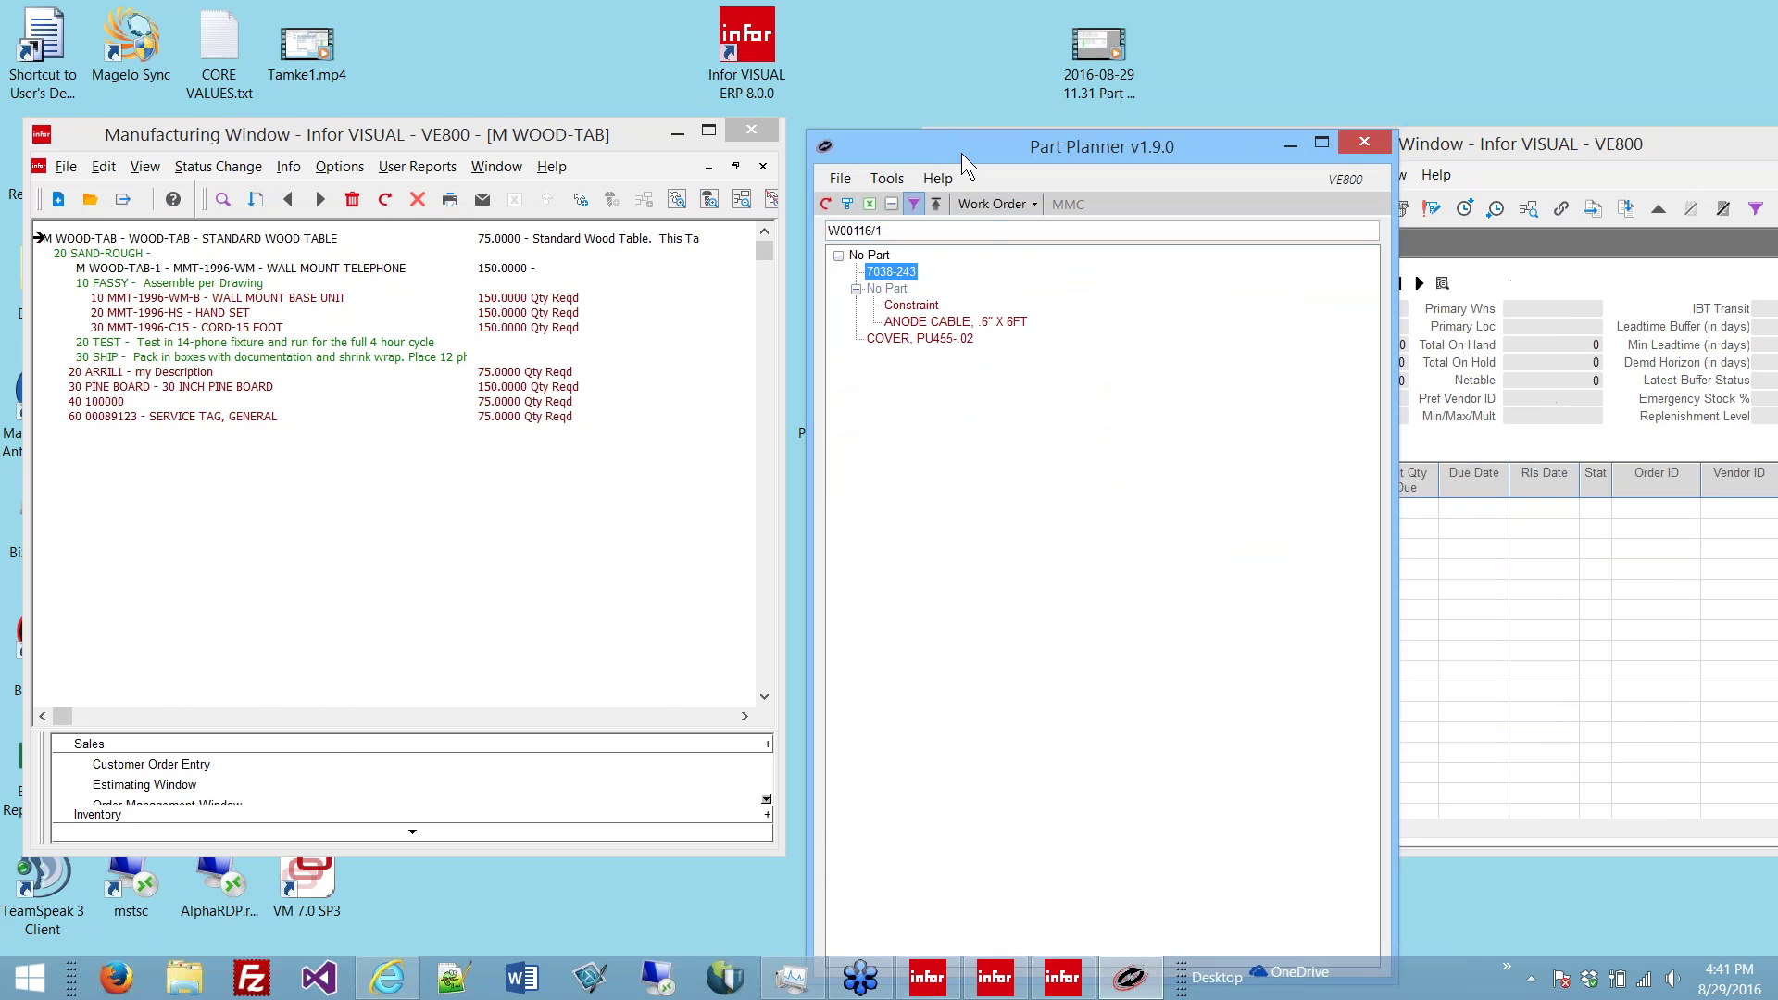
{"action": "left_click_drag", "start_coordinate": [961, 153], "coordinate": [495, 96]}
{"action": "left_click", "coordinate": [460, 266]}
{"action": "left_click", "coordinate": [459, 282]}
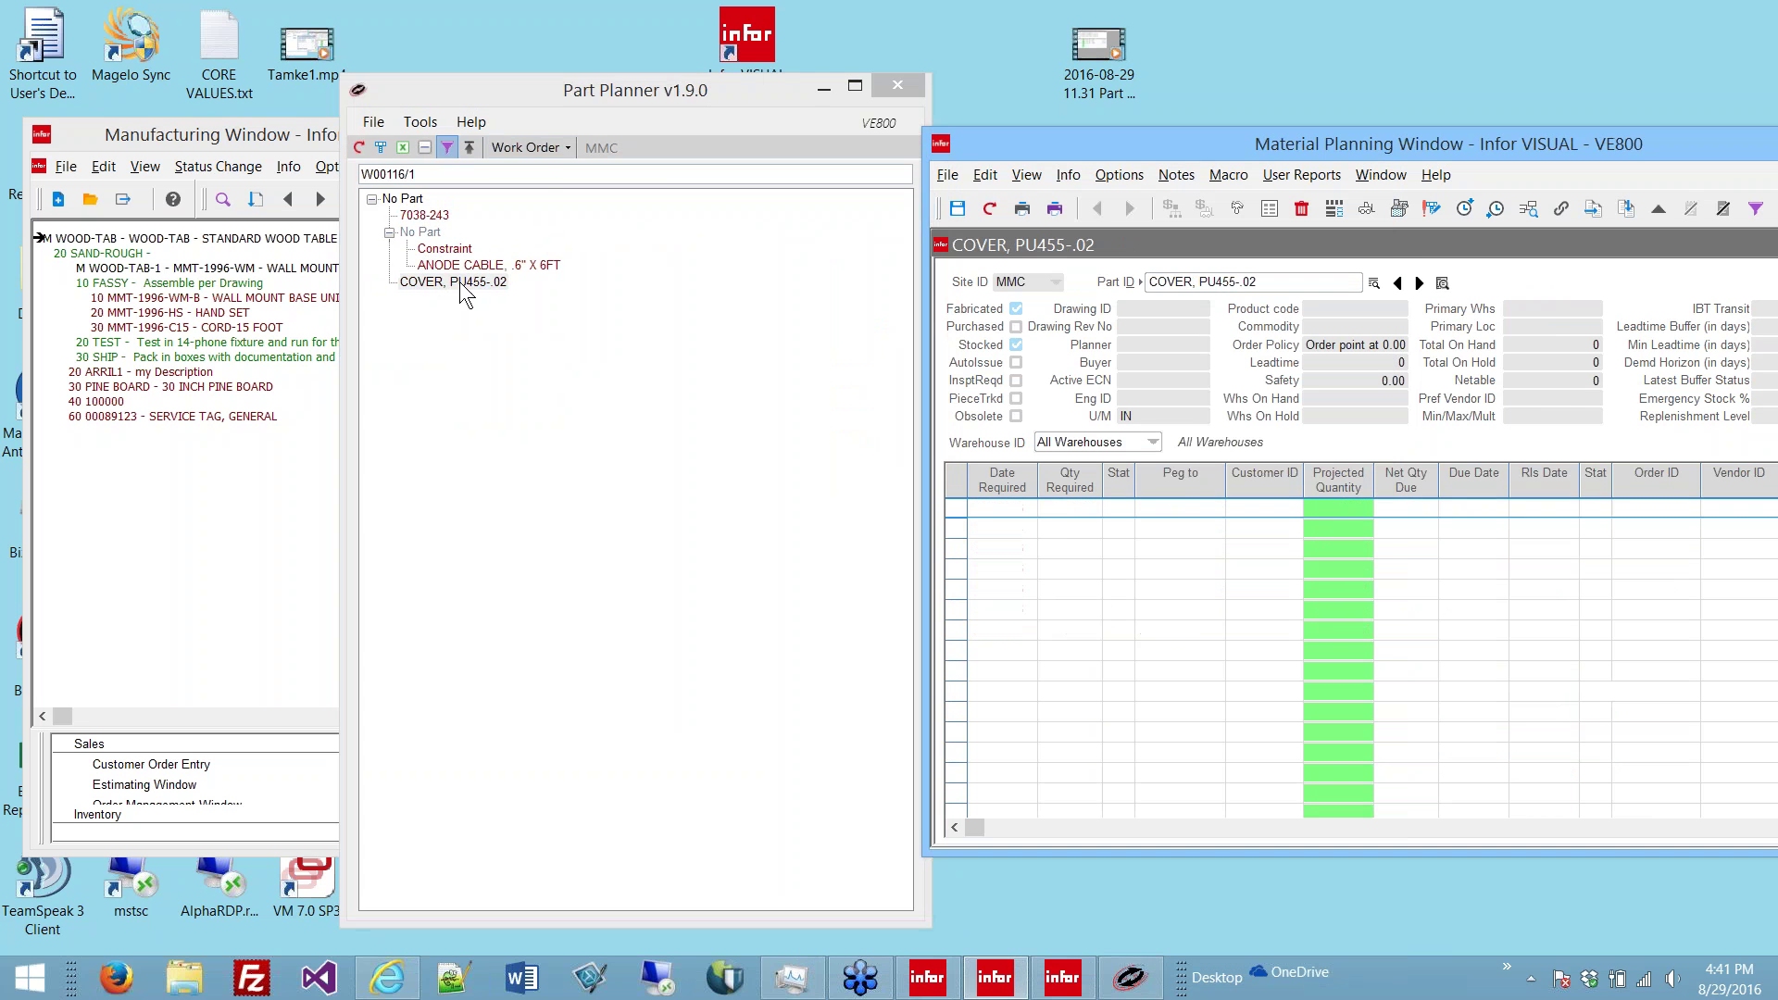
Step: Switch the type to Quote, load QT0003/1, and display planning data for its parts from E-100-0104 down to E-500-1003
{"action": "left_click", "coordinate": [538, 149]}
{"action": "left_click", "coordinate": [537, 209]}
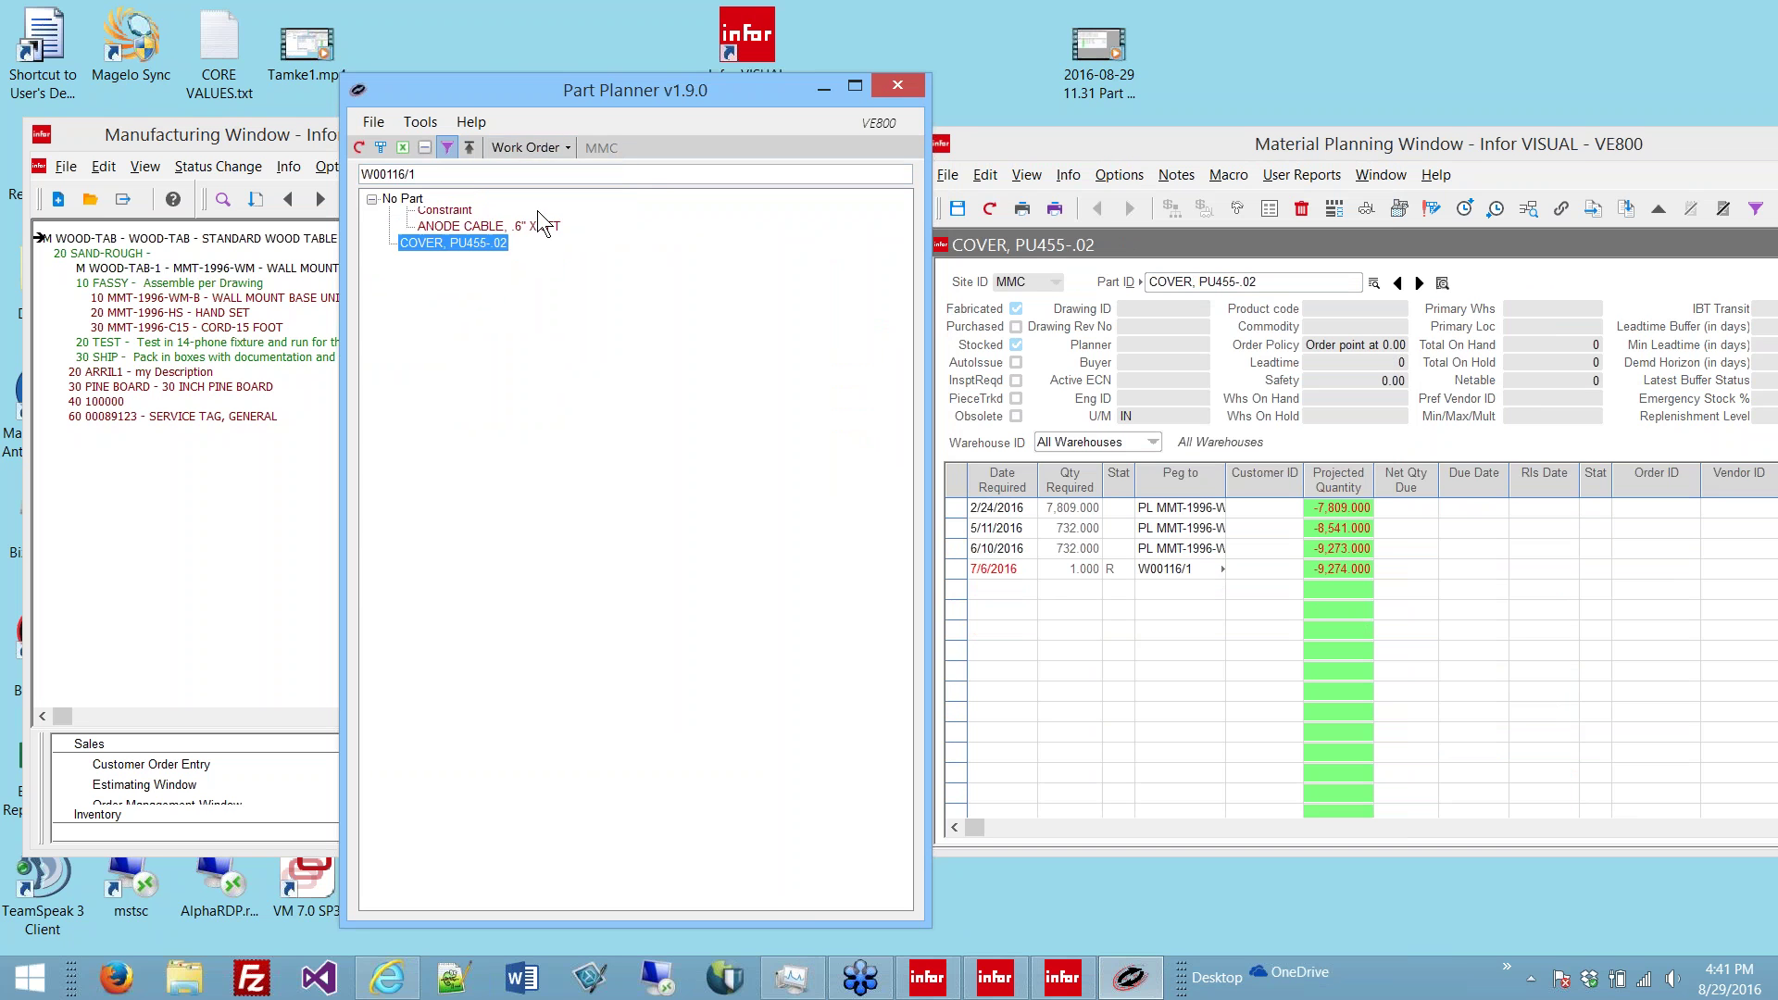
{"action": "left_click", "coordinate": [435, 175]}
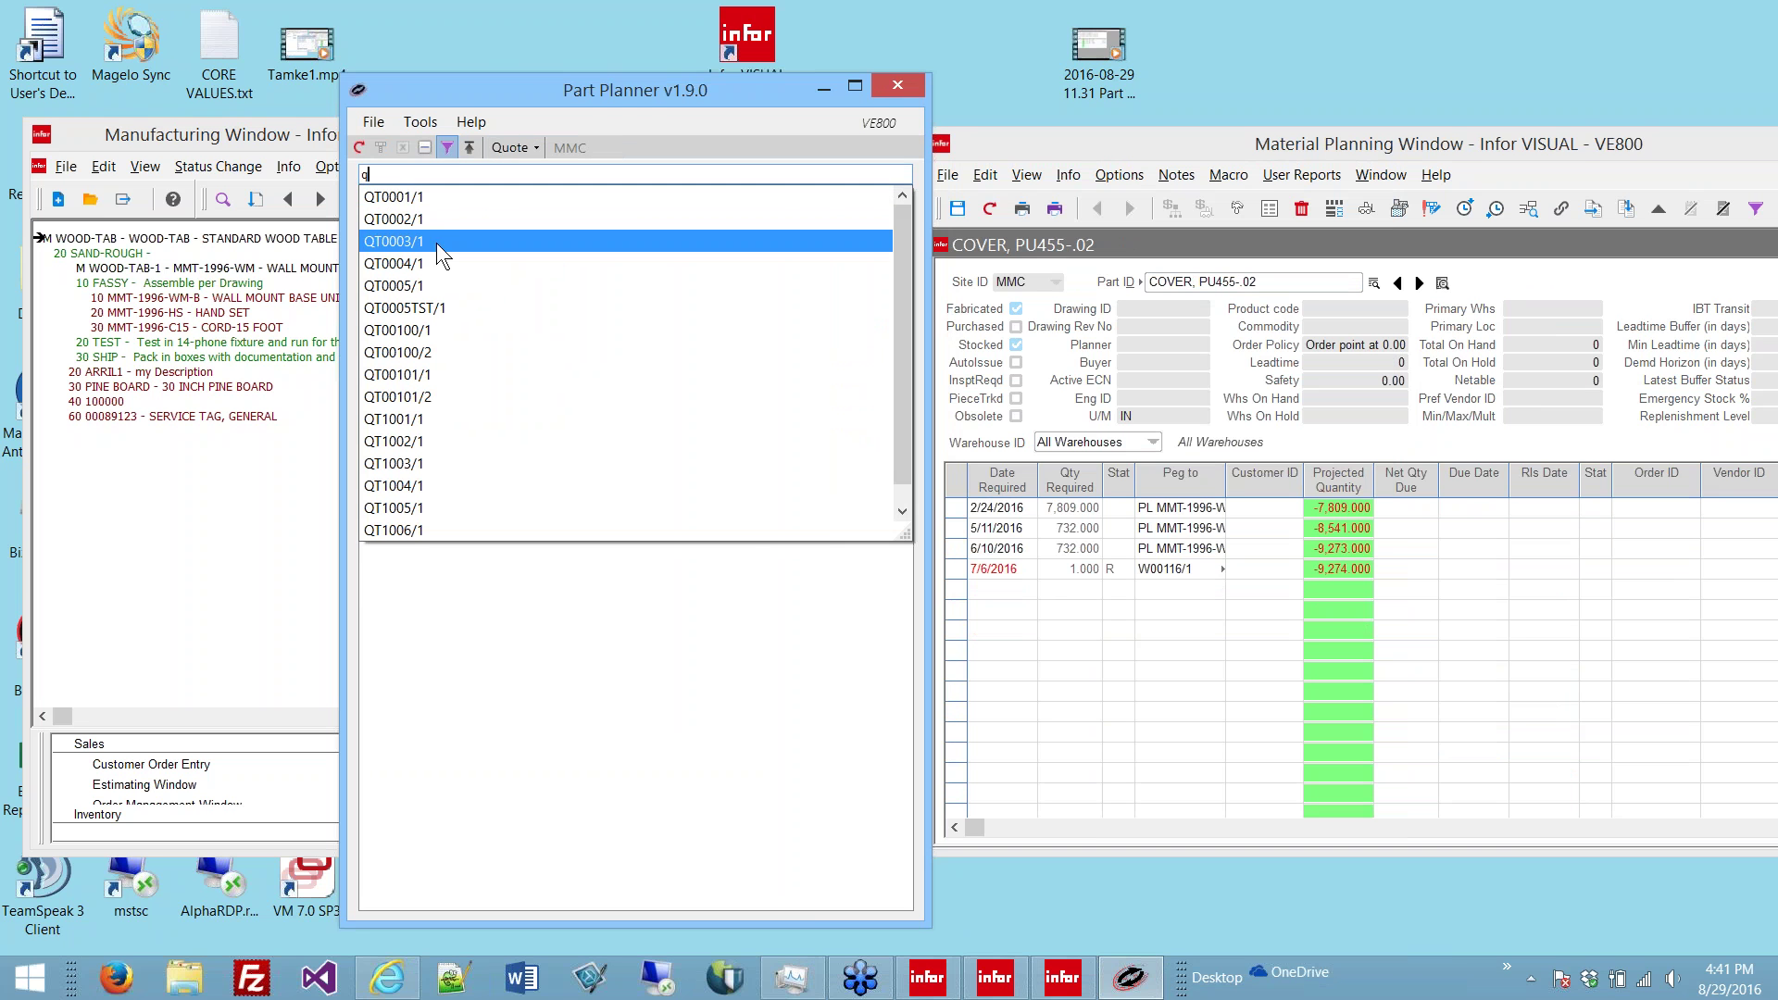
{"action": "left_click", "coordinate": [439, 239]}
{"action": "left_click", "coordinate": [455, 215]}
{"action": "left_click", "coordinate": [430, 231]}
{"action": "left_click", "coordinate": [431, 282]}
{"action": "left_click", "coordinate": [439, 316]}
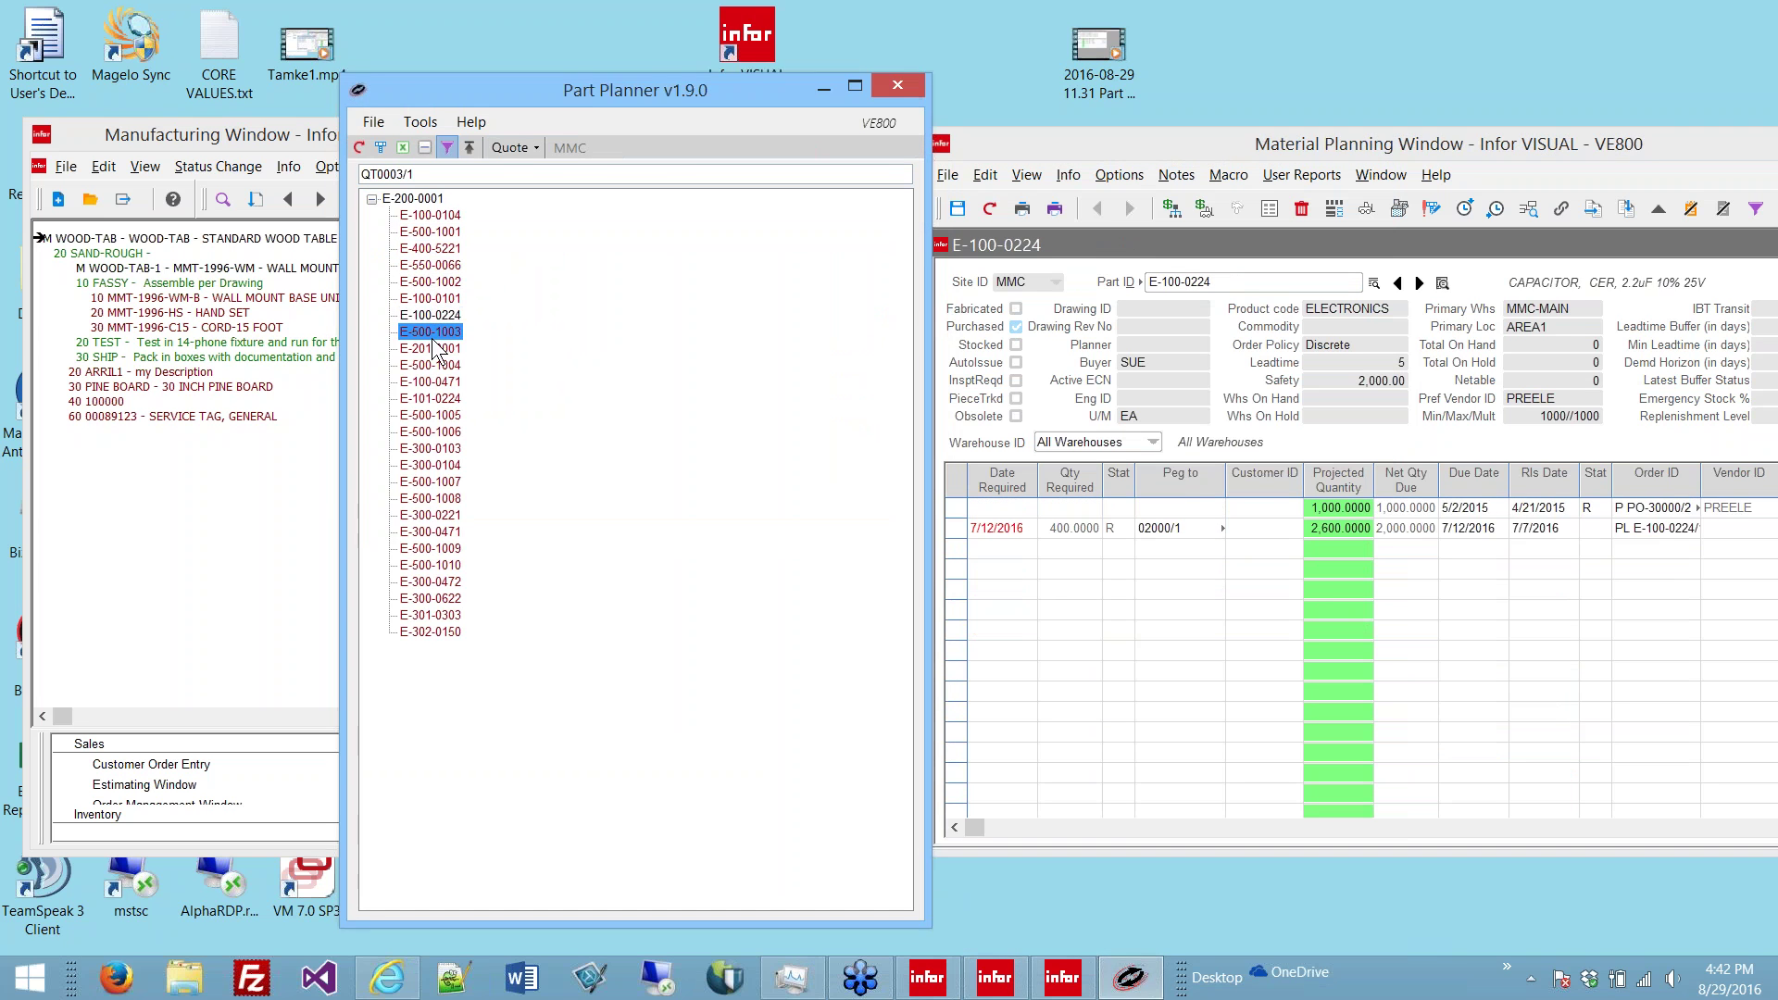
{"action": "left_click", "coordinate": [430, 331]}
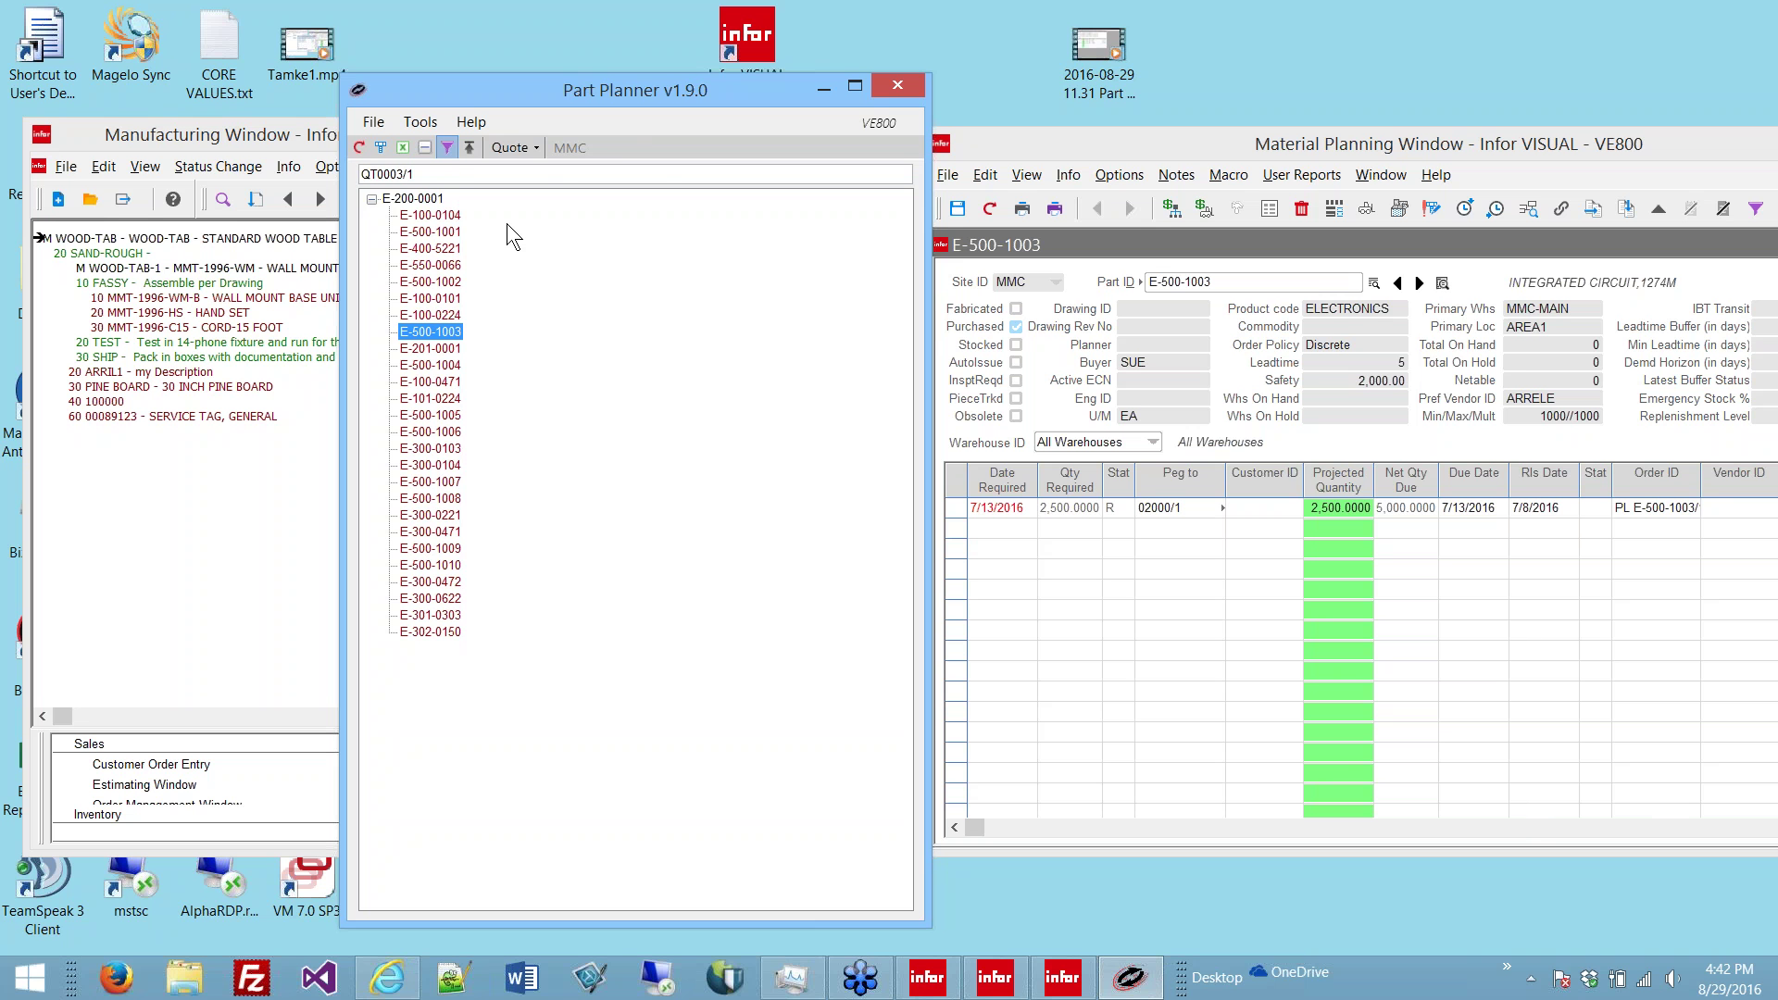
Step: Review the list of recent parts and switch the type back to Master
{"action": "left_click", "coordinate": [373, 122]}
{"action": "mouse_move", "coordinate": [391, 143]}
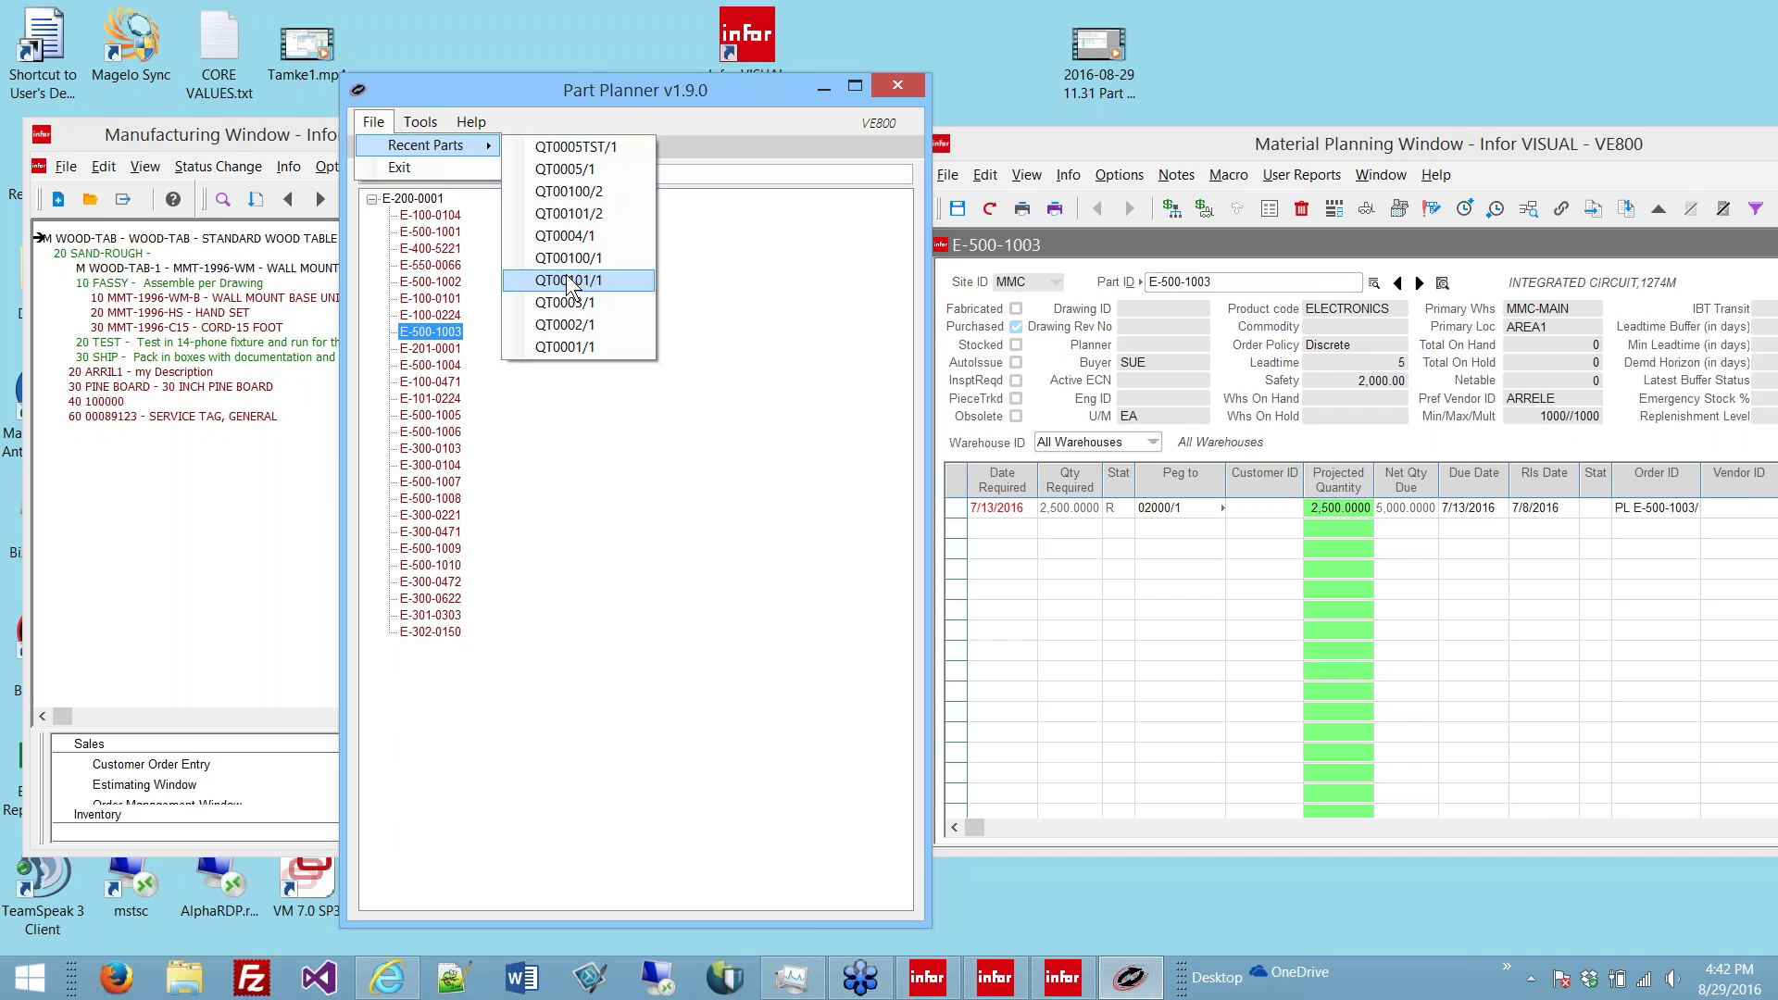
{"action": "left_click", "coordinate": [654, 115]}
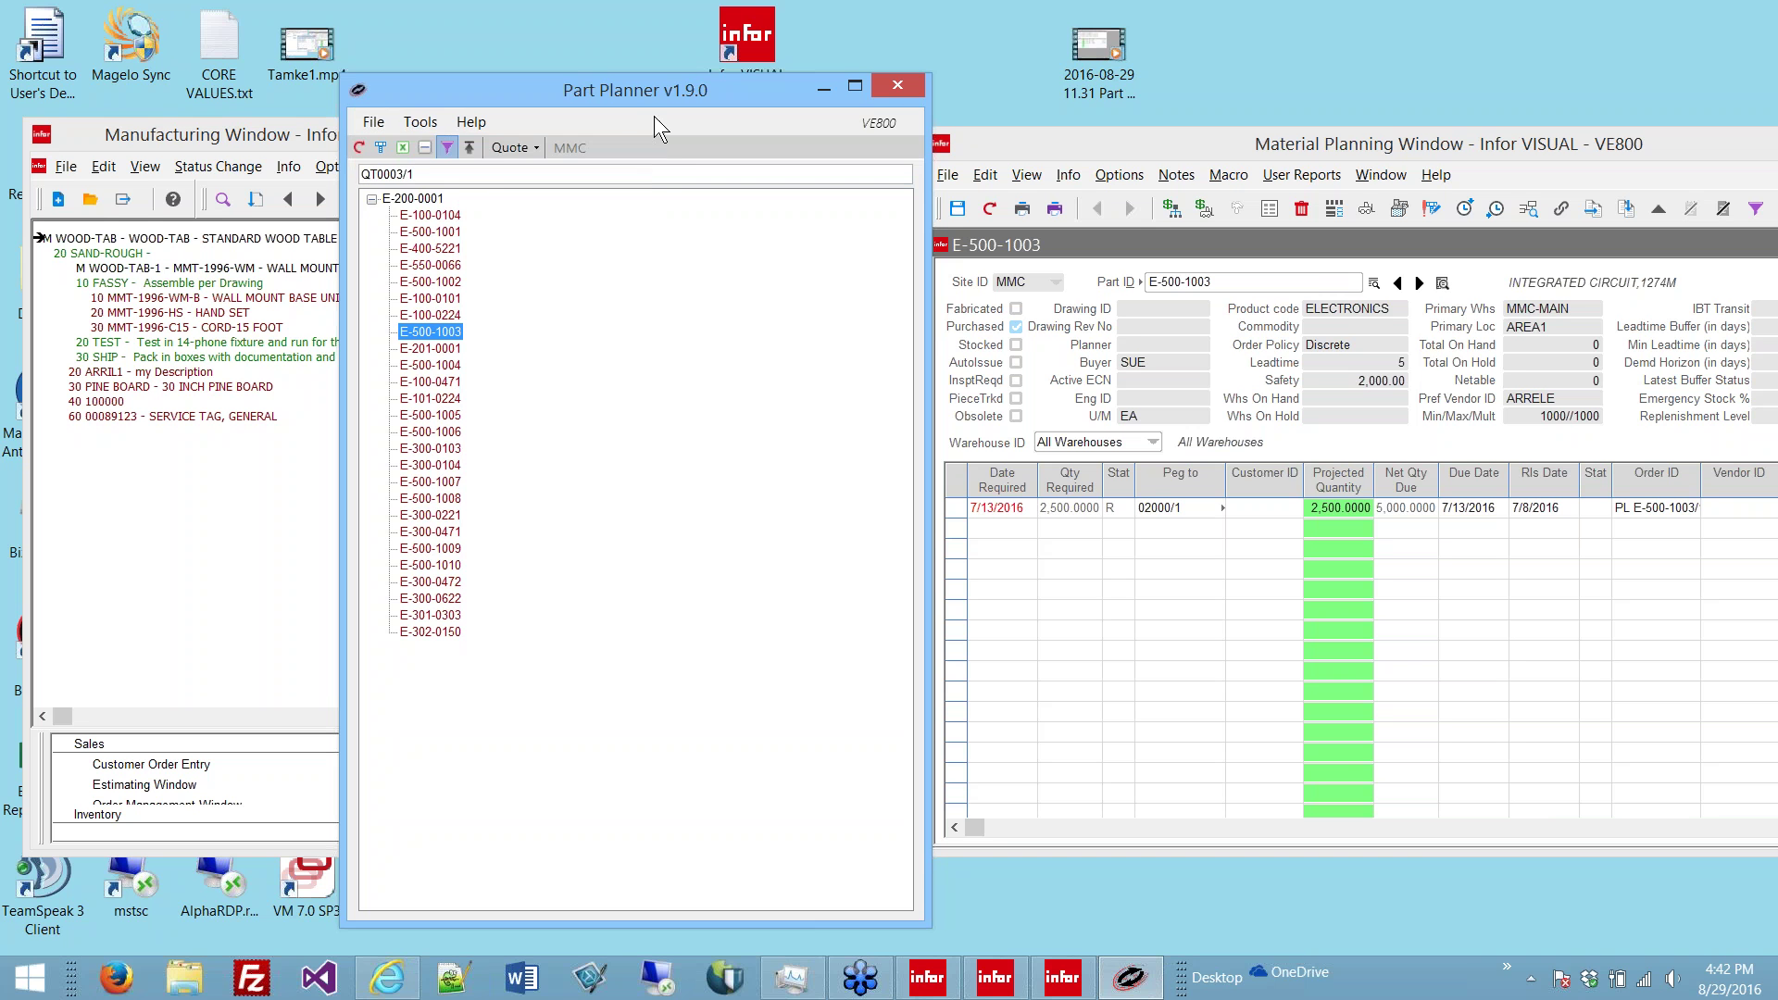
{"action": "left_click", "coordinate": [376, 123]}
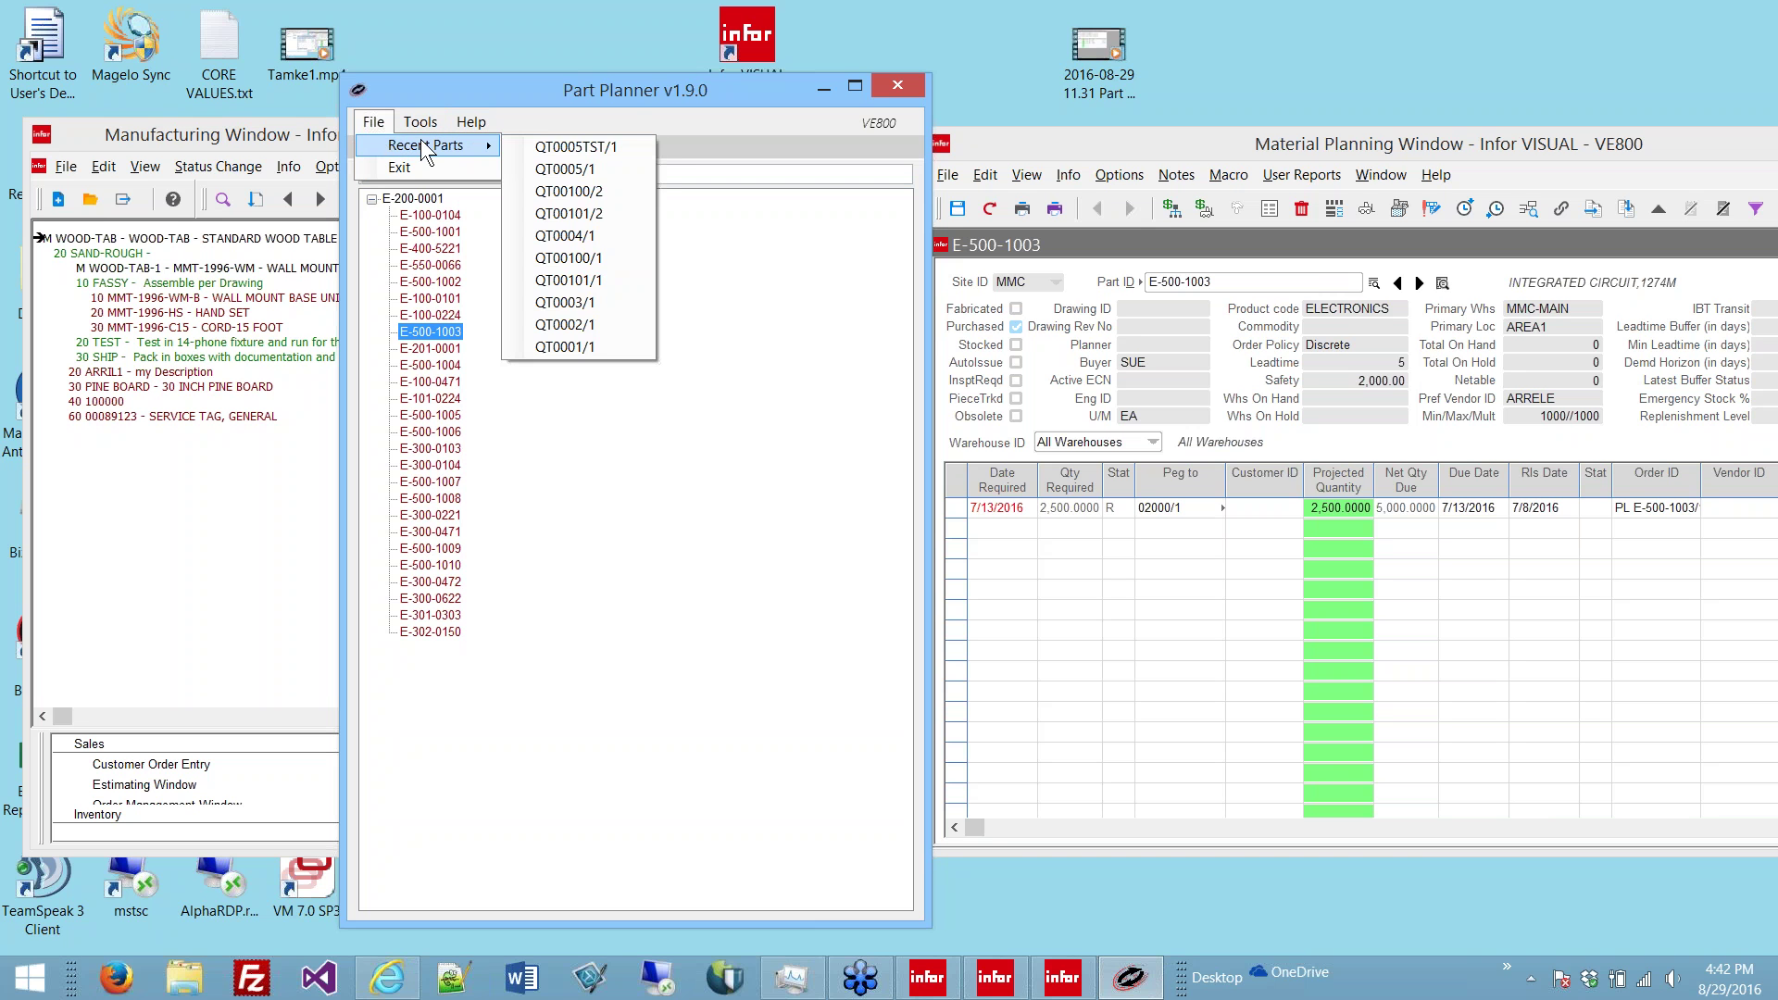
{"action": "left_click", "coordinate": [589, 120]}
{"action": "left_click", "coordinate": [533, 146]}
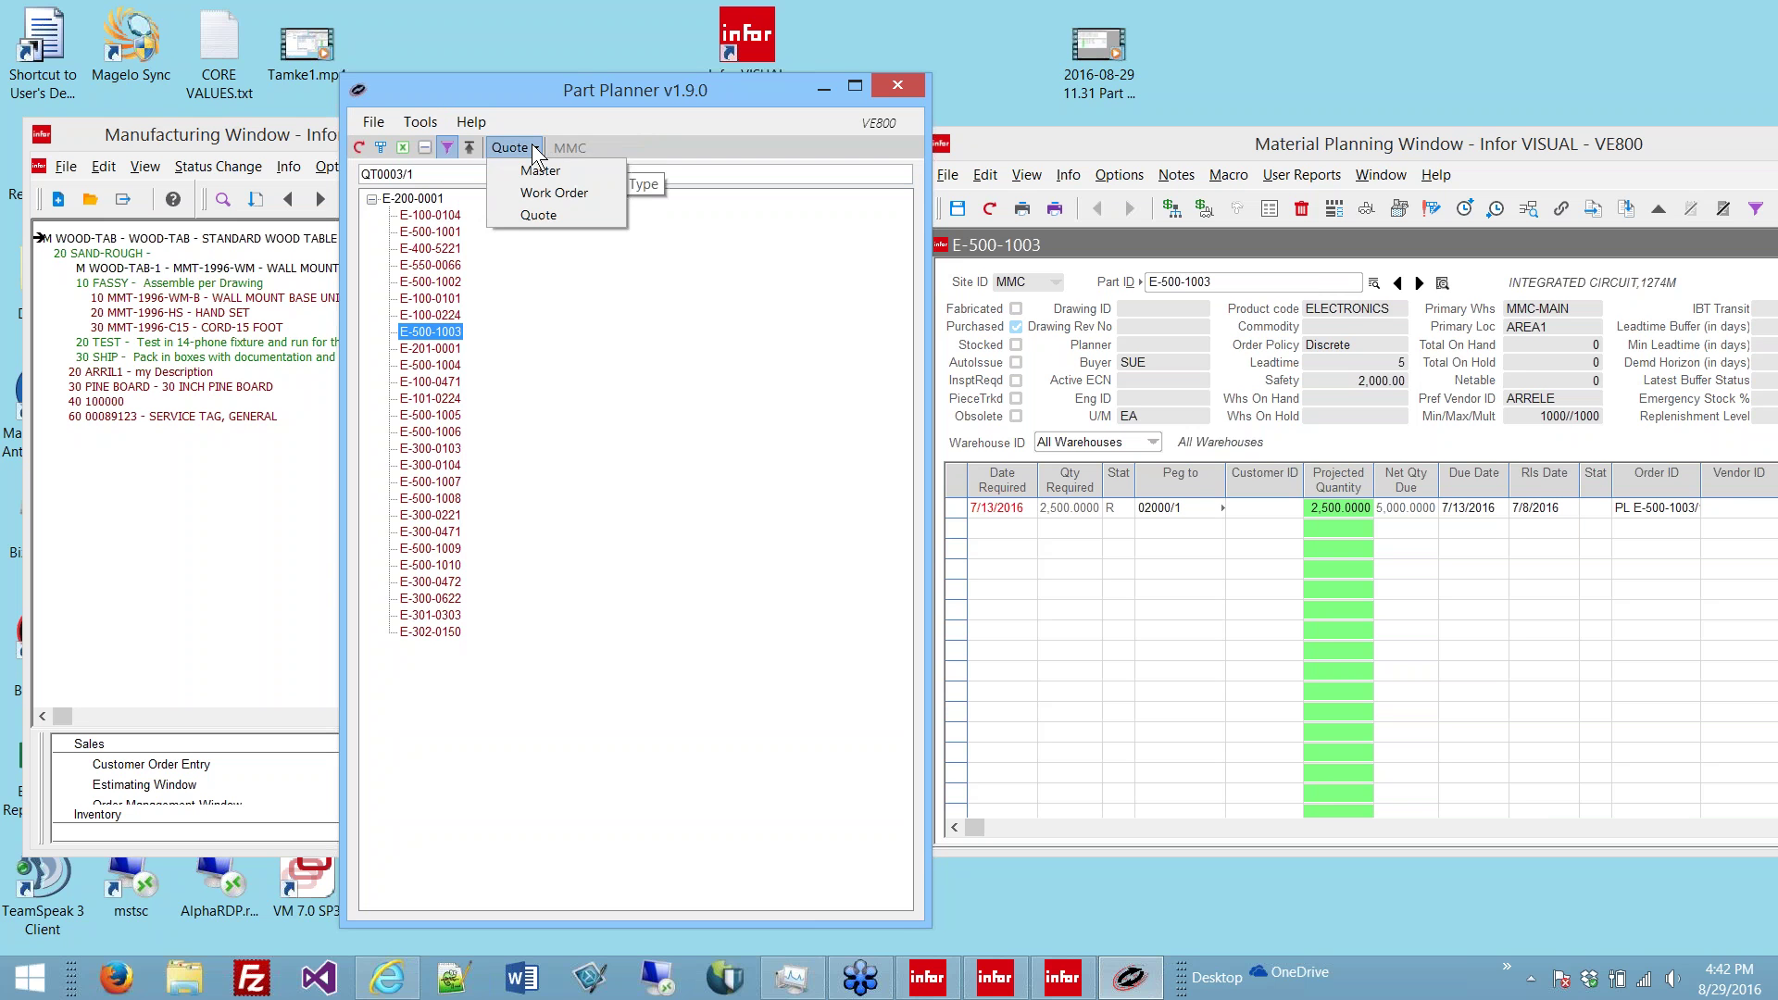
{"action": "left_click", "coordinate": [517, 167]}
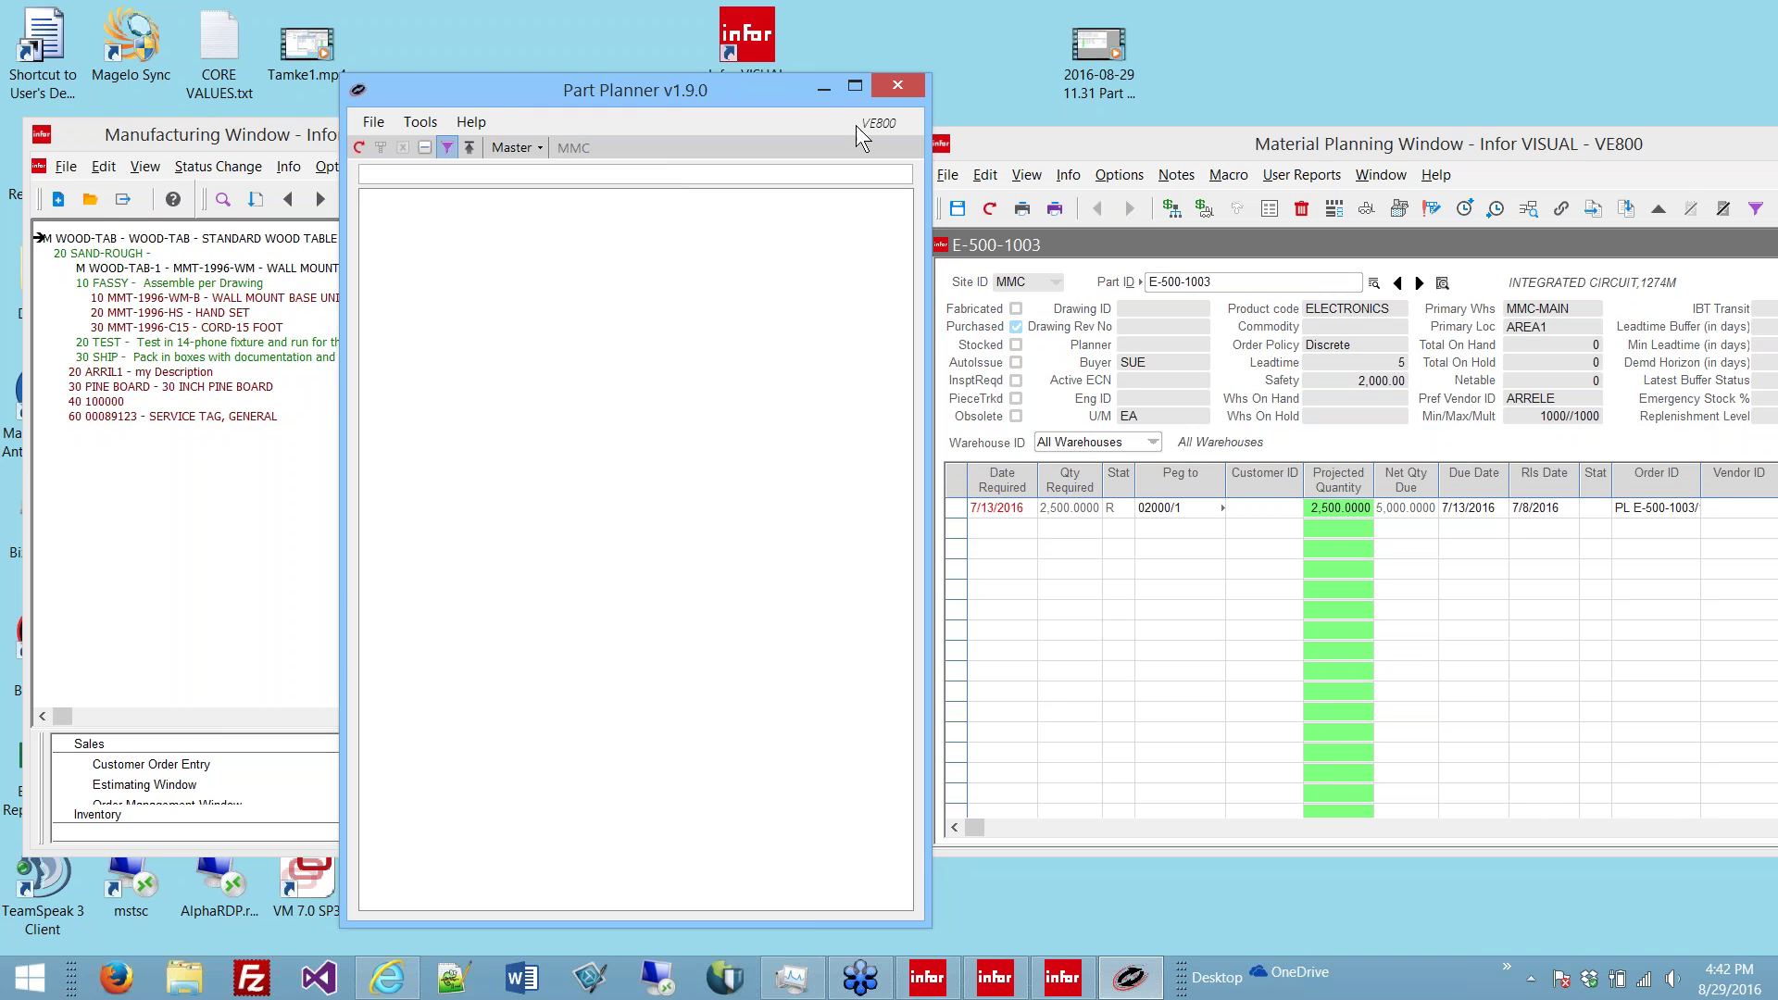
Step: Open the user guide, skim its pages through to the material availability section, and close it
{"action": "left_click", "coordinate": [472, 121]}
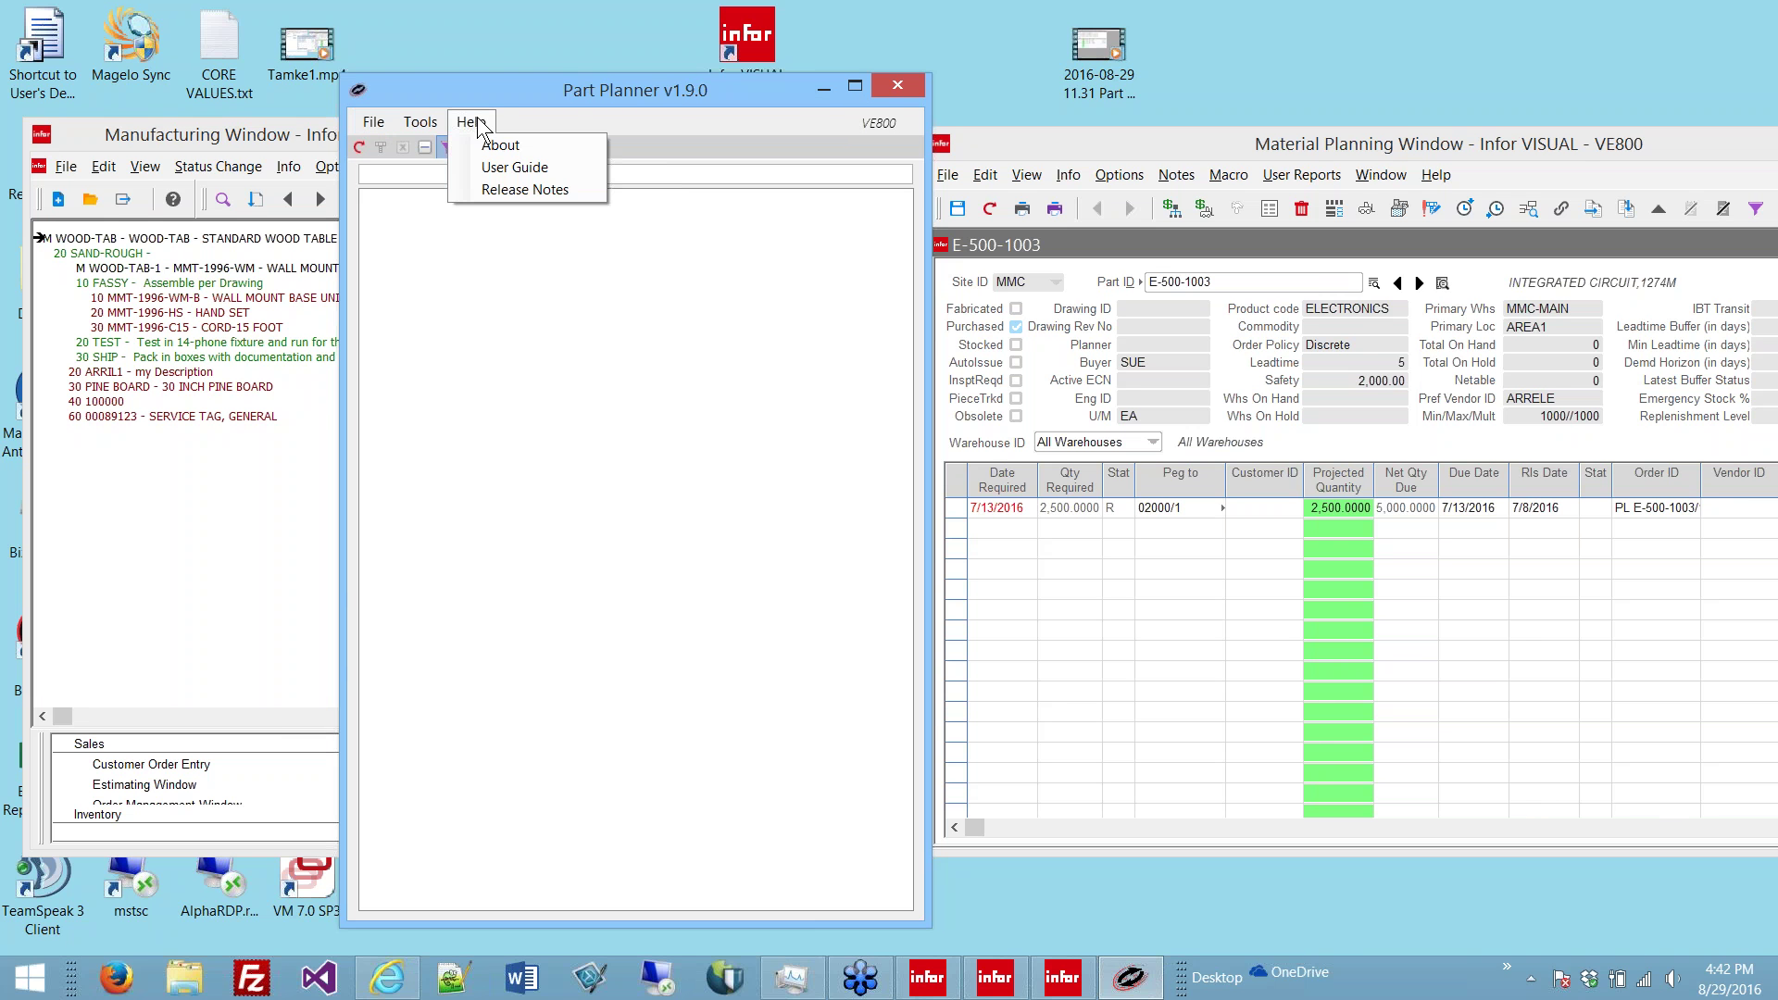
{"action": "left_click", "coordinate": [500, 176]}
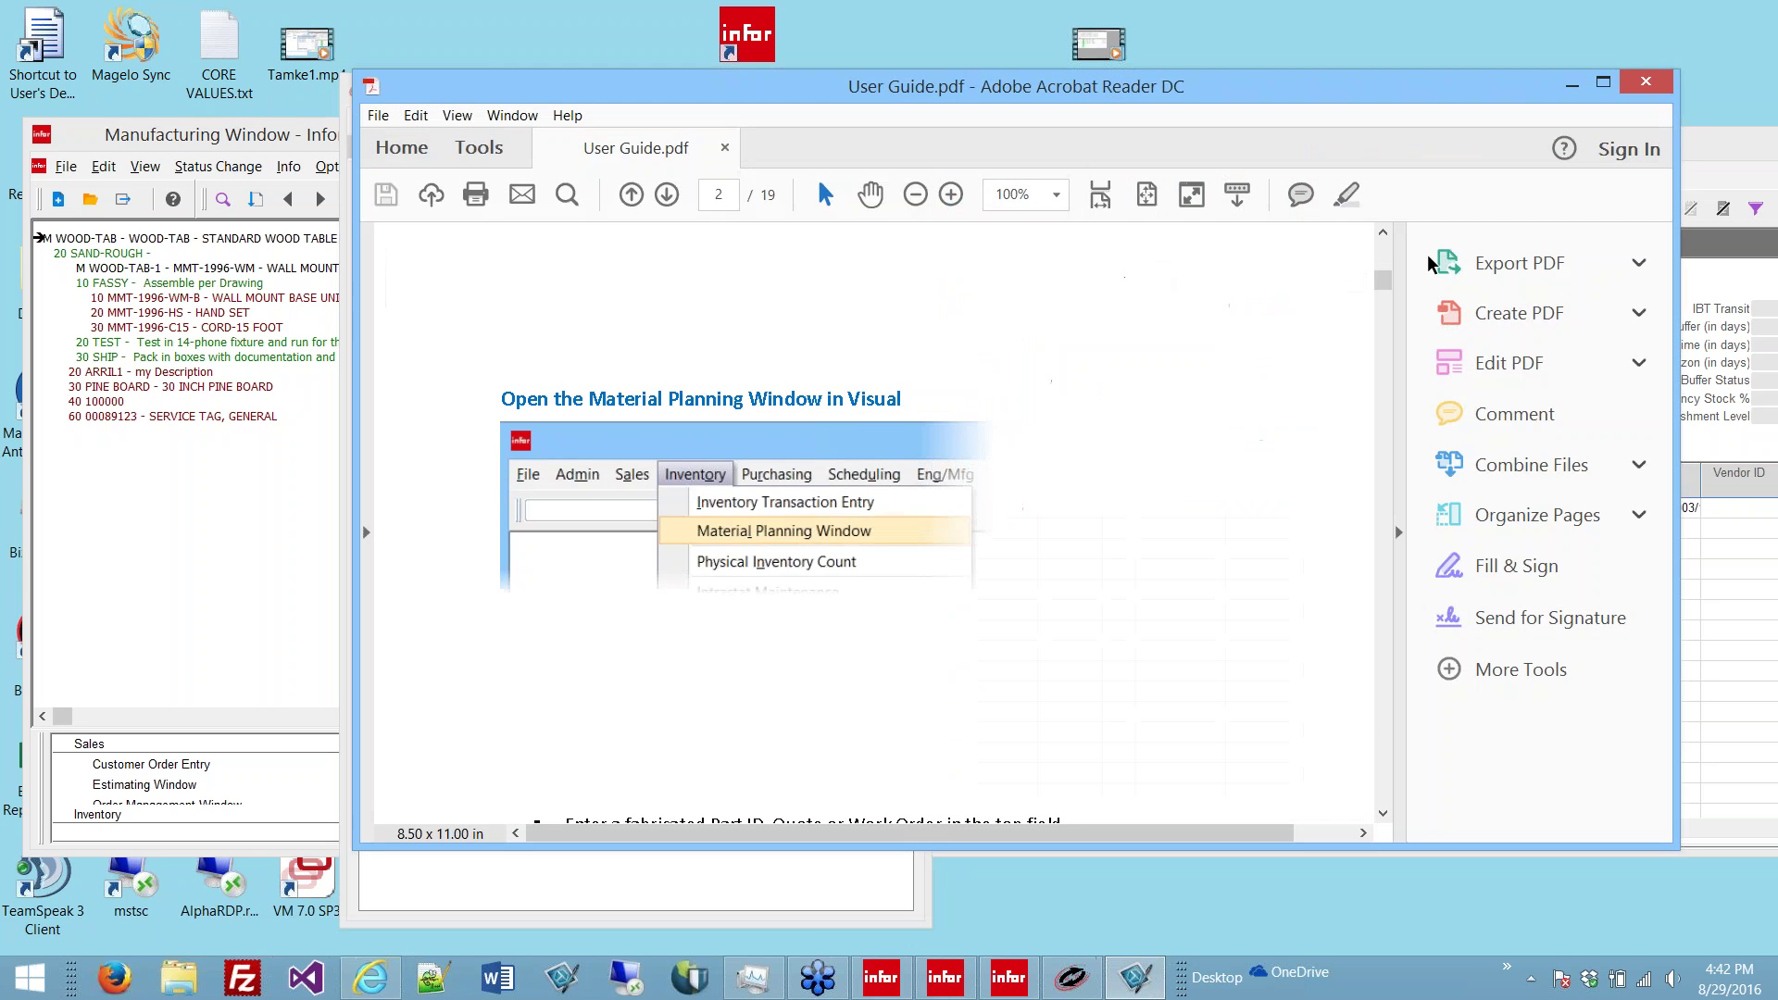
{"action": "left_click_drag", "start_coordinate": [1382, 320], "coordinate": [1382, 516]}
{"action": "left_click", "coordinate": [1646, 82]}
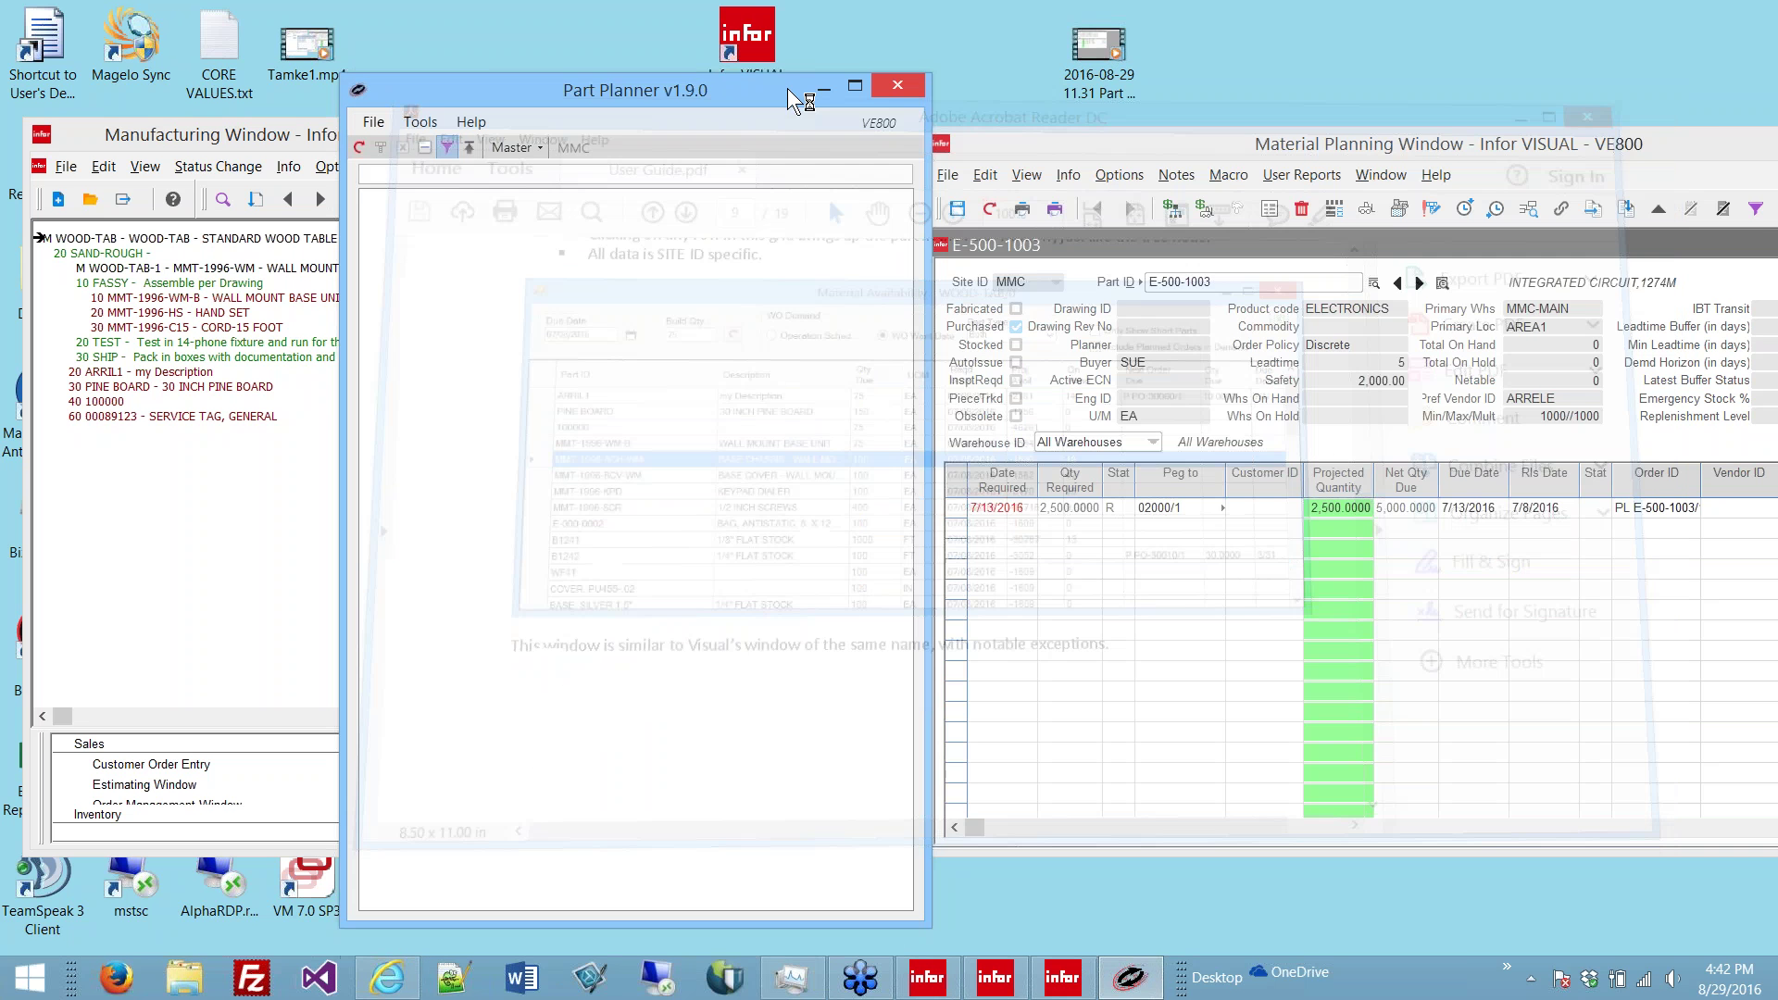
Step: Open the release notes, read the July 20, 2016 (v1.9.0) changes, and minimize the browser window
{"action": "left_click", "coordinate": [470, 122]}
{"action": "left_click", "coordinate": [519, 189]}
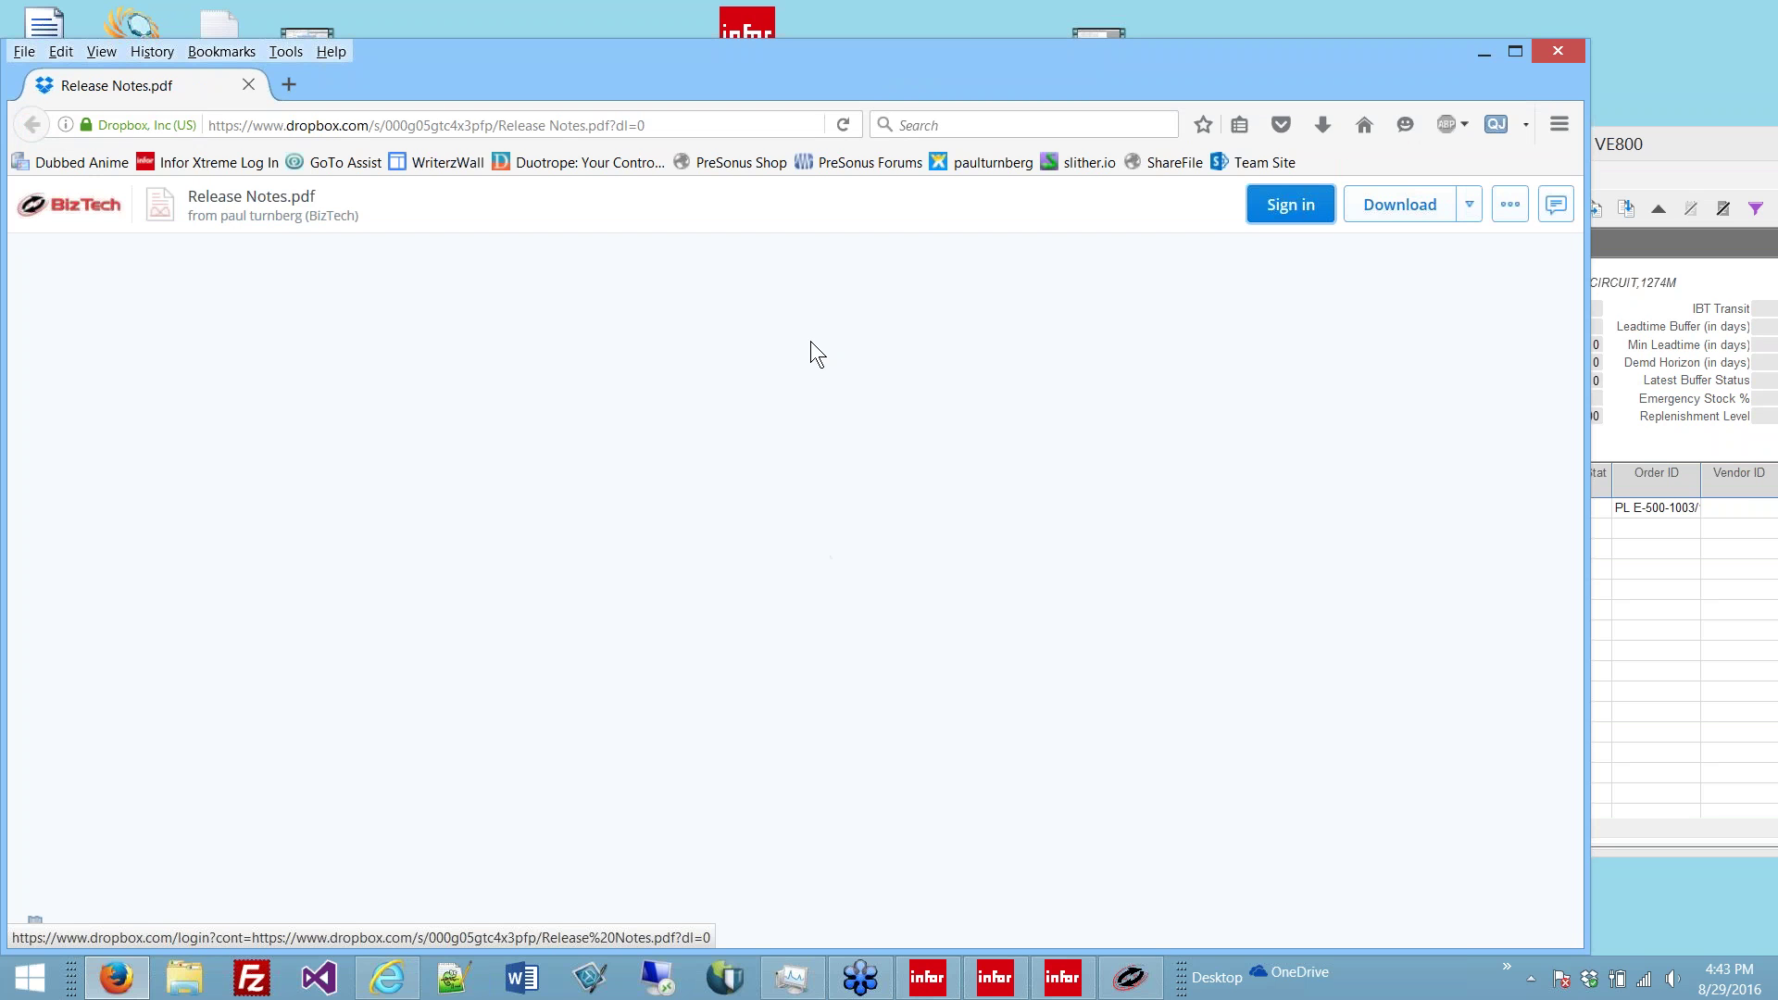
{"action": "scroll", "coordinate": [809, 348], "scroll_direction": "down", "scroll_amount": 10}
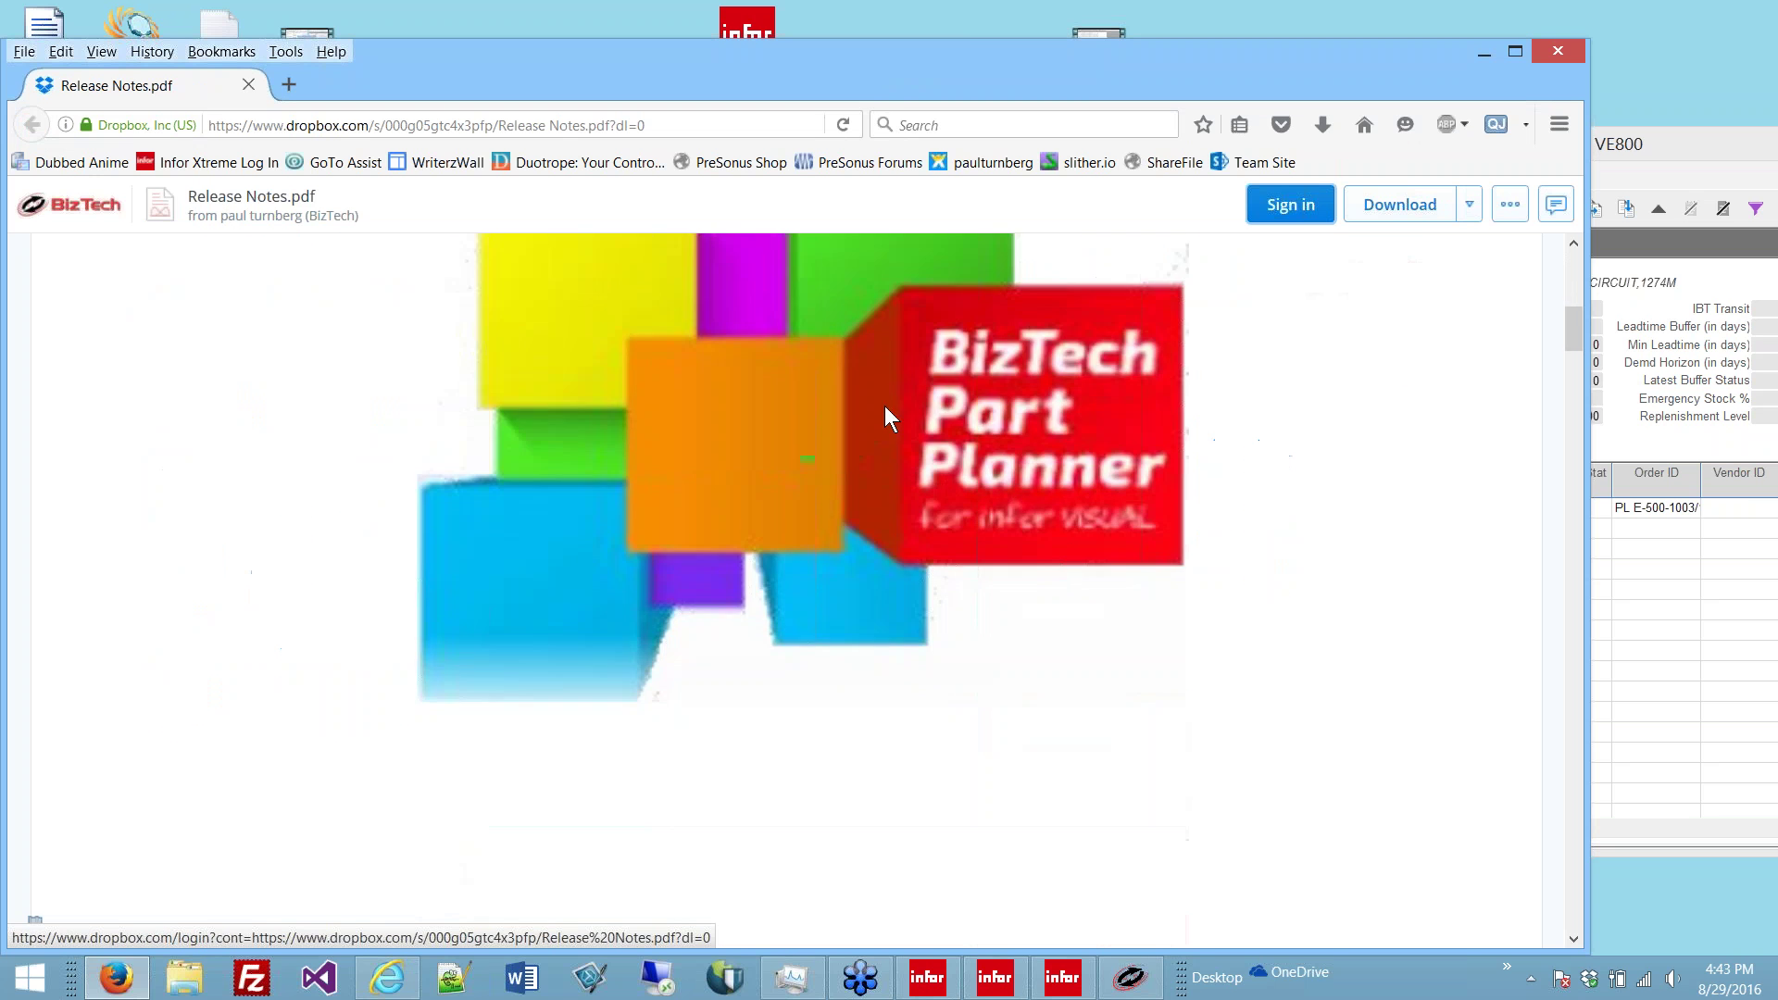
{"action": "scroll", "coordinate": [895, 415], "scroll_direction": "down", "scroll_amount": 6}
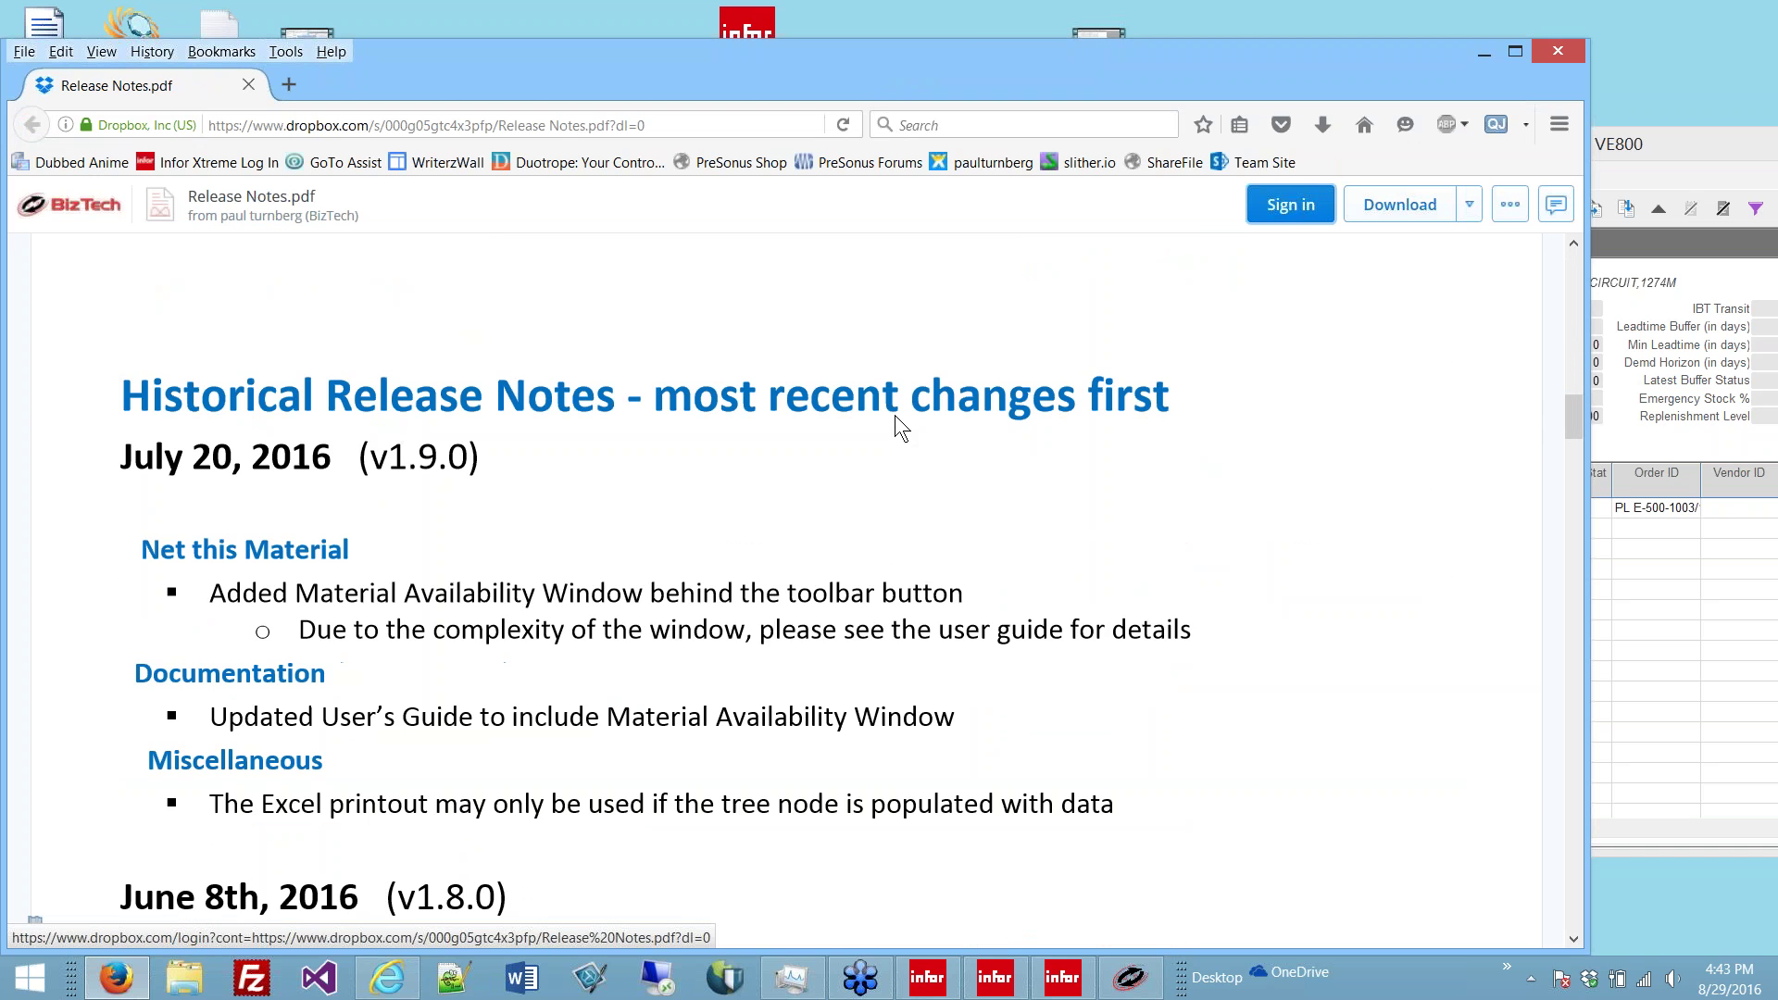
{"action": "scroll", "coordinate": [895, 415], "scroll_direction": "down", "scroll_amount": 1}
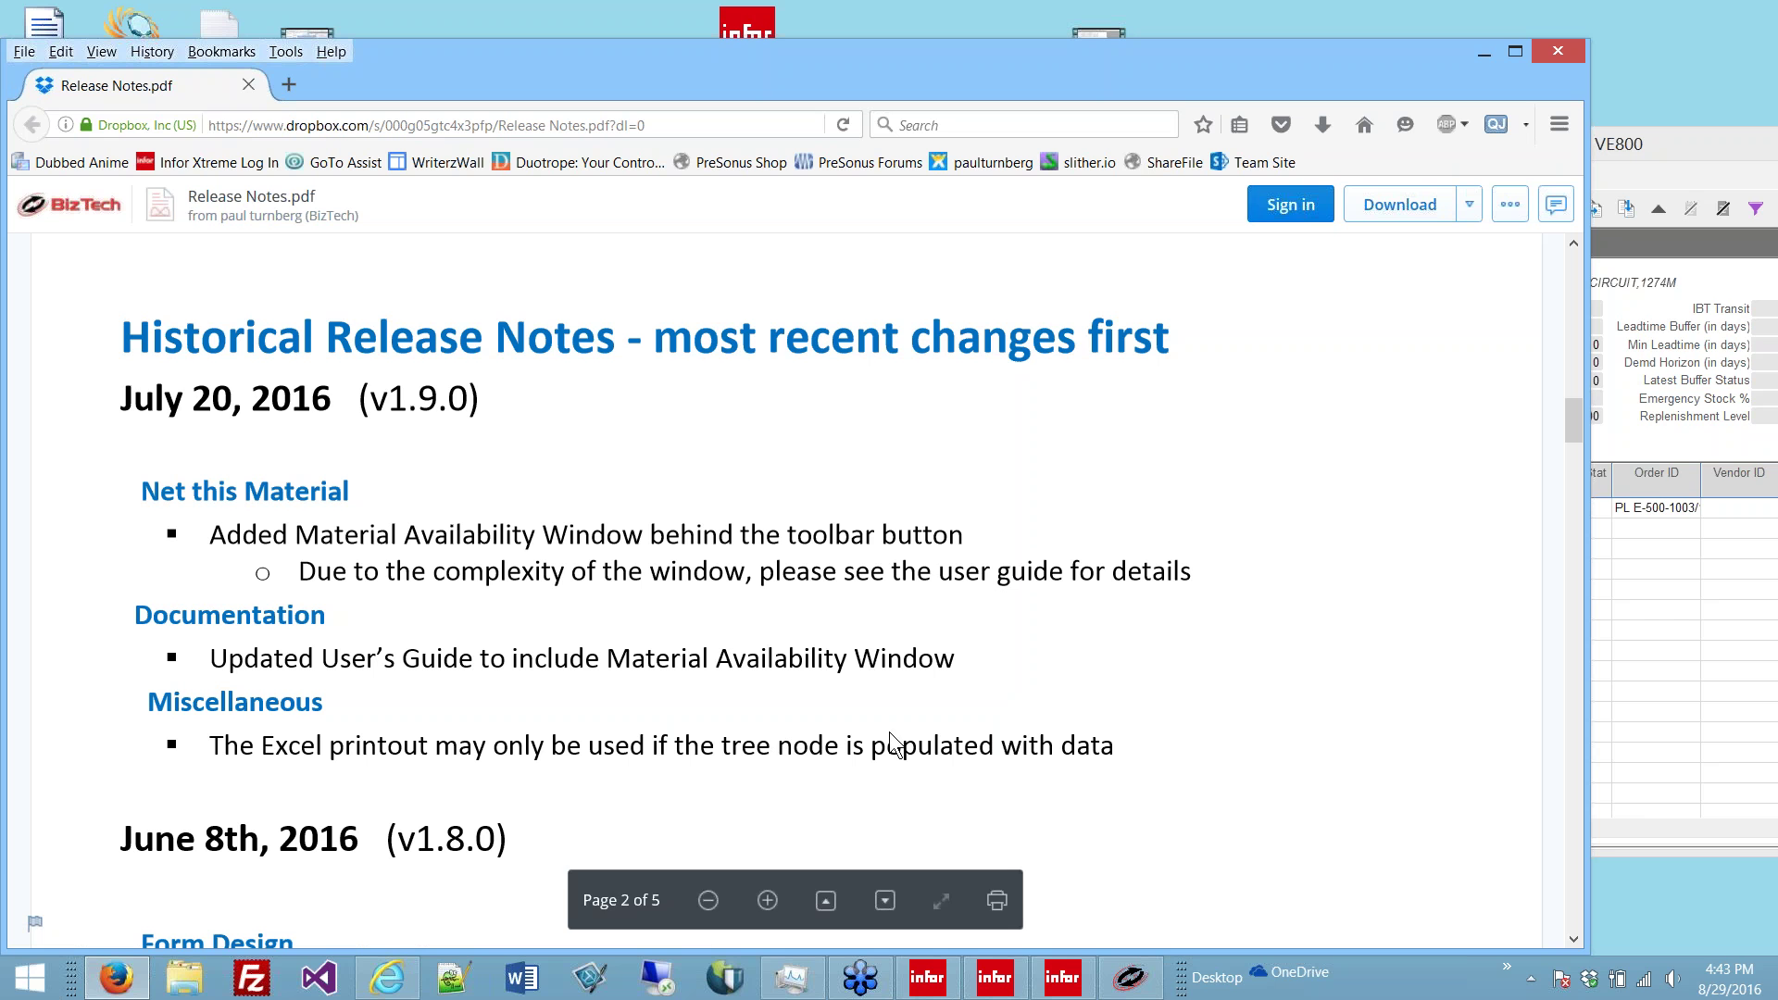
{"action": "left_click", "coordinate": [1485, 53]}
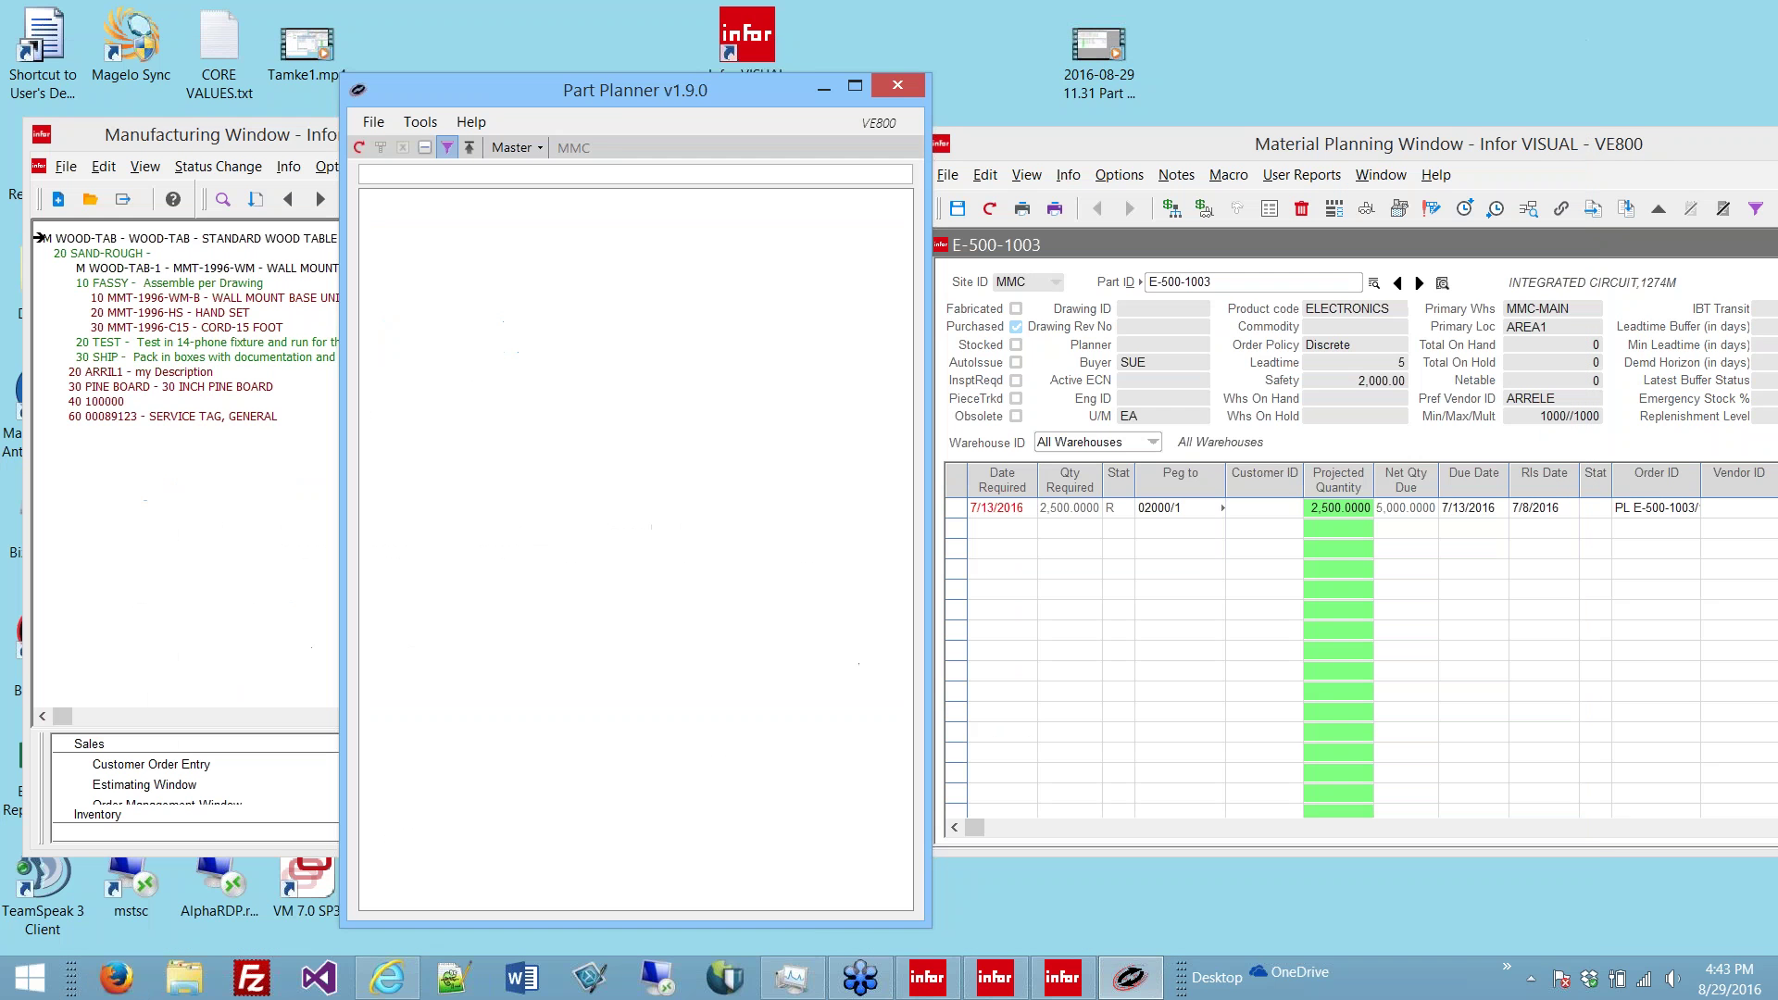
Step: Open the program's About information, check the version and vendor contact details, and close it
{"action": "left_click", "coordinate": [463, 126]}
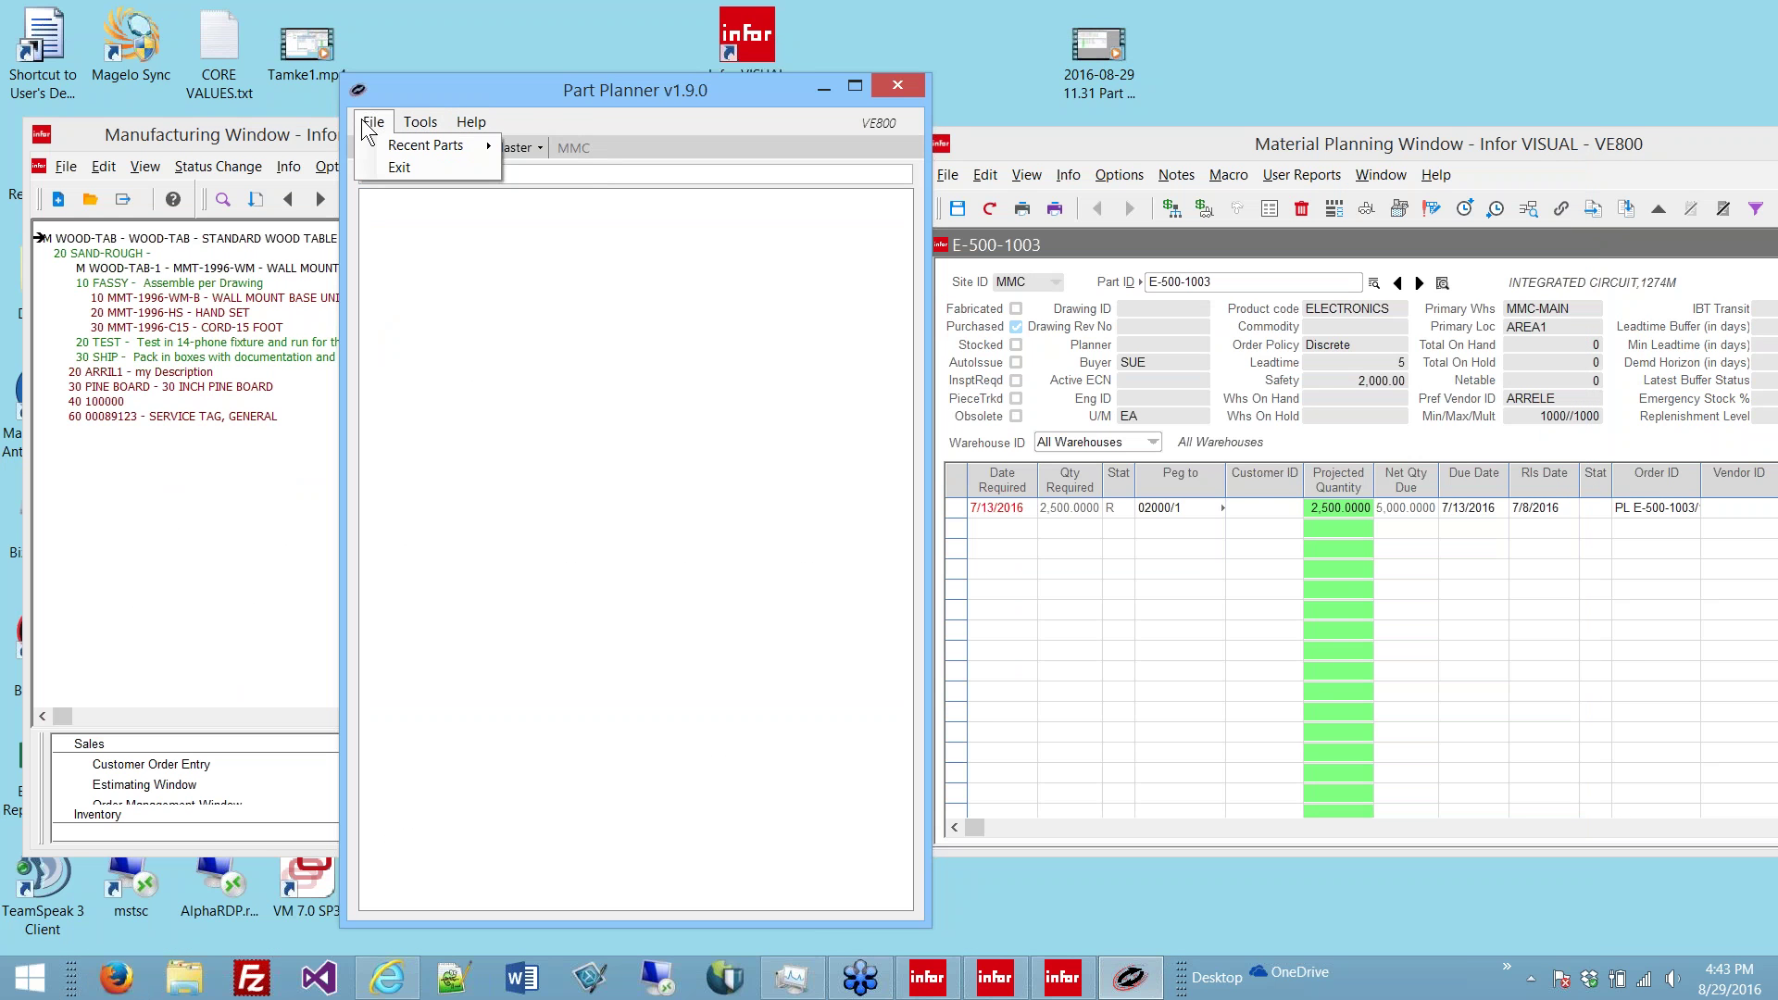
{"action": "mouse_move", "coordinate": [471, 123]}
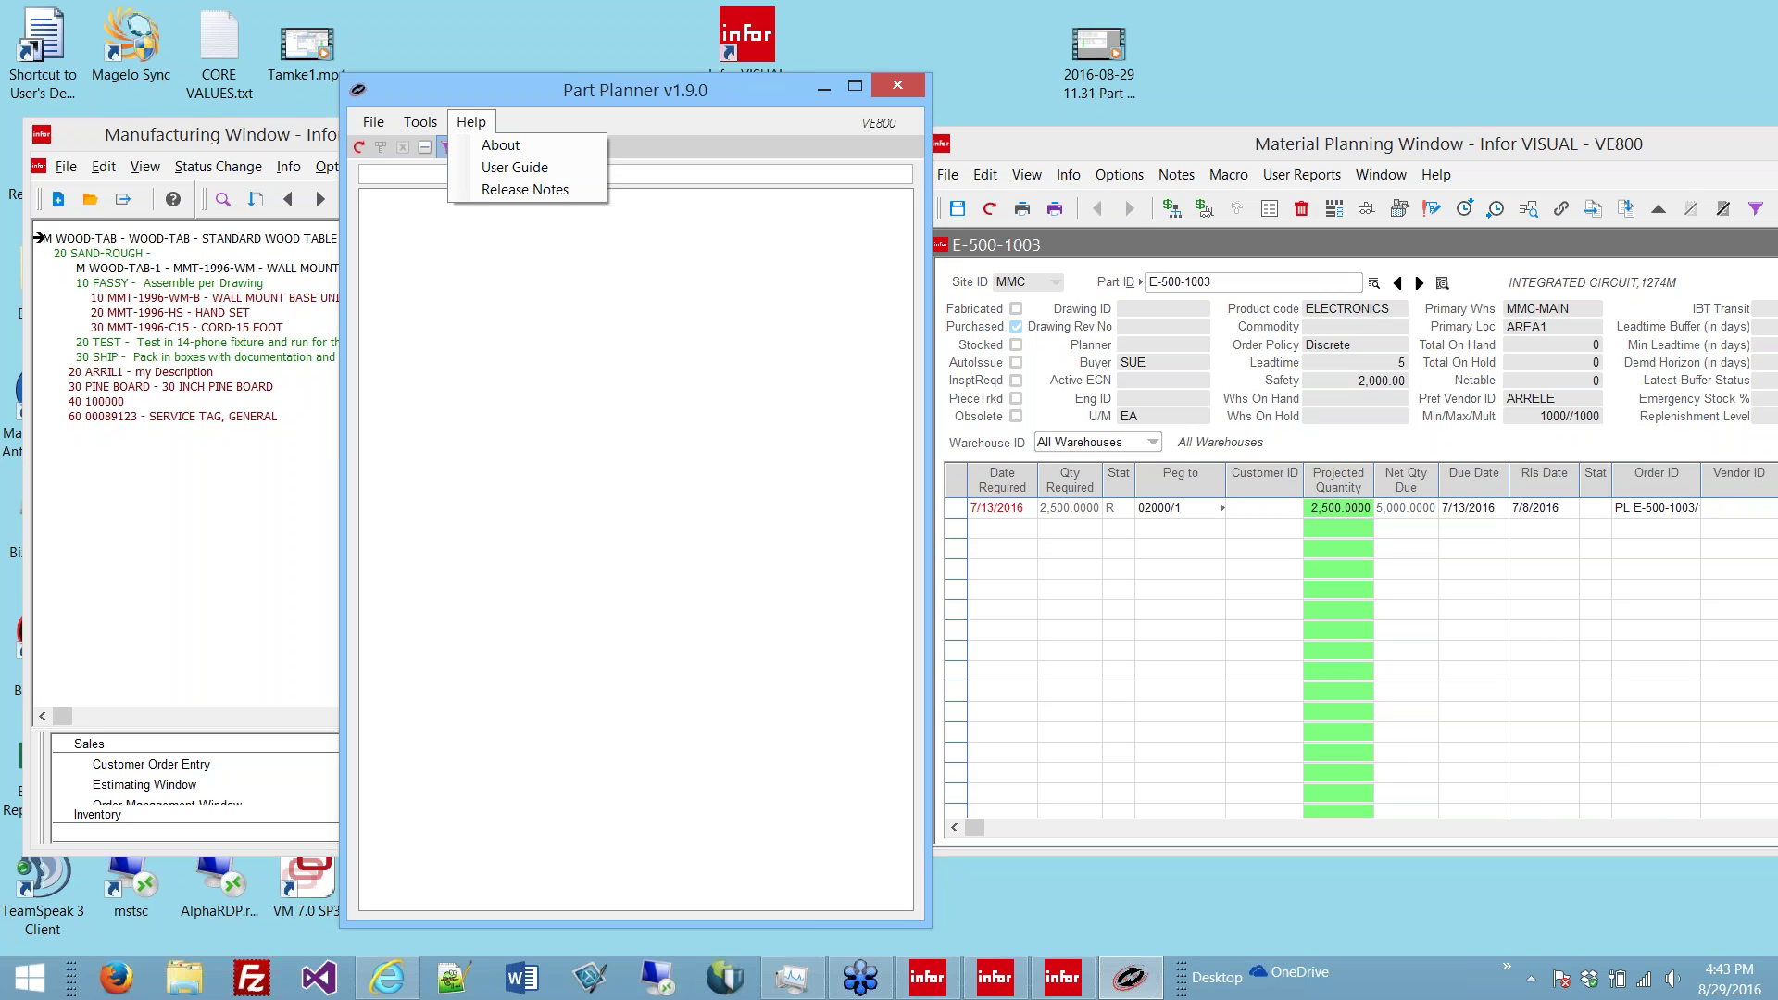
{"action": "left_click", "coordinate": [502, 146]}
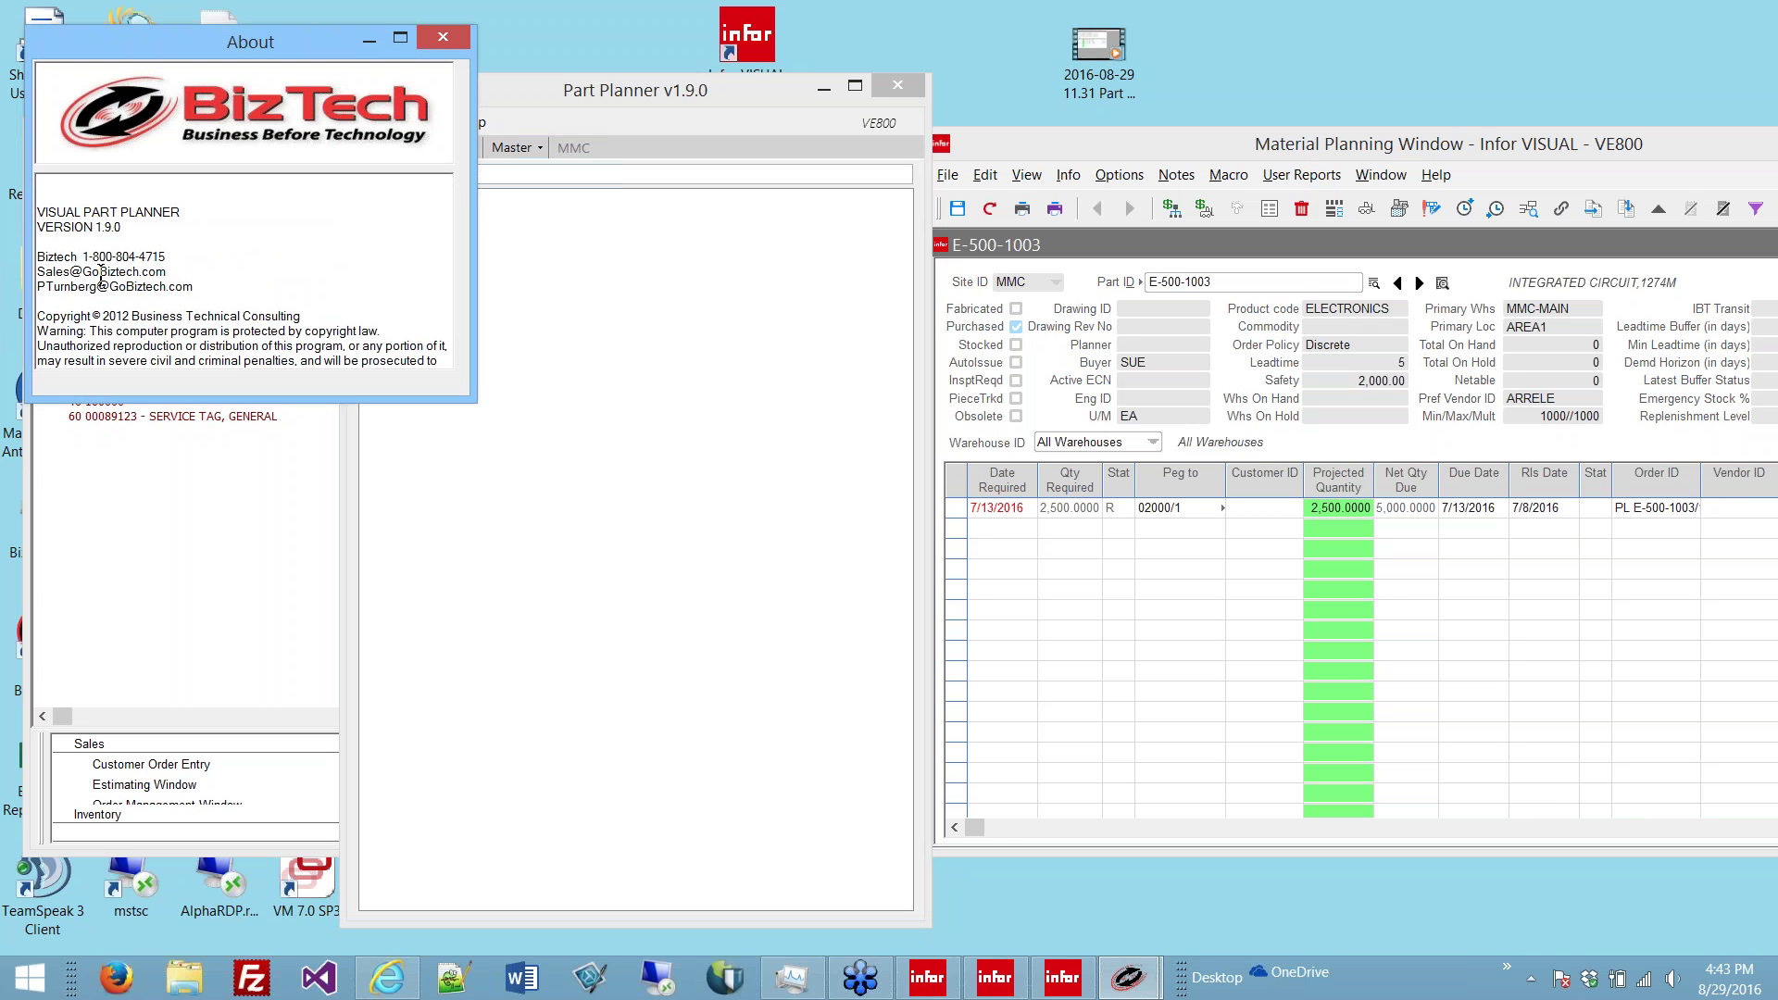
{"action": "left_click", "coordinate": [170, 259]}
{"action": "left_click", "coordinate": [443, 38]}
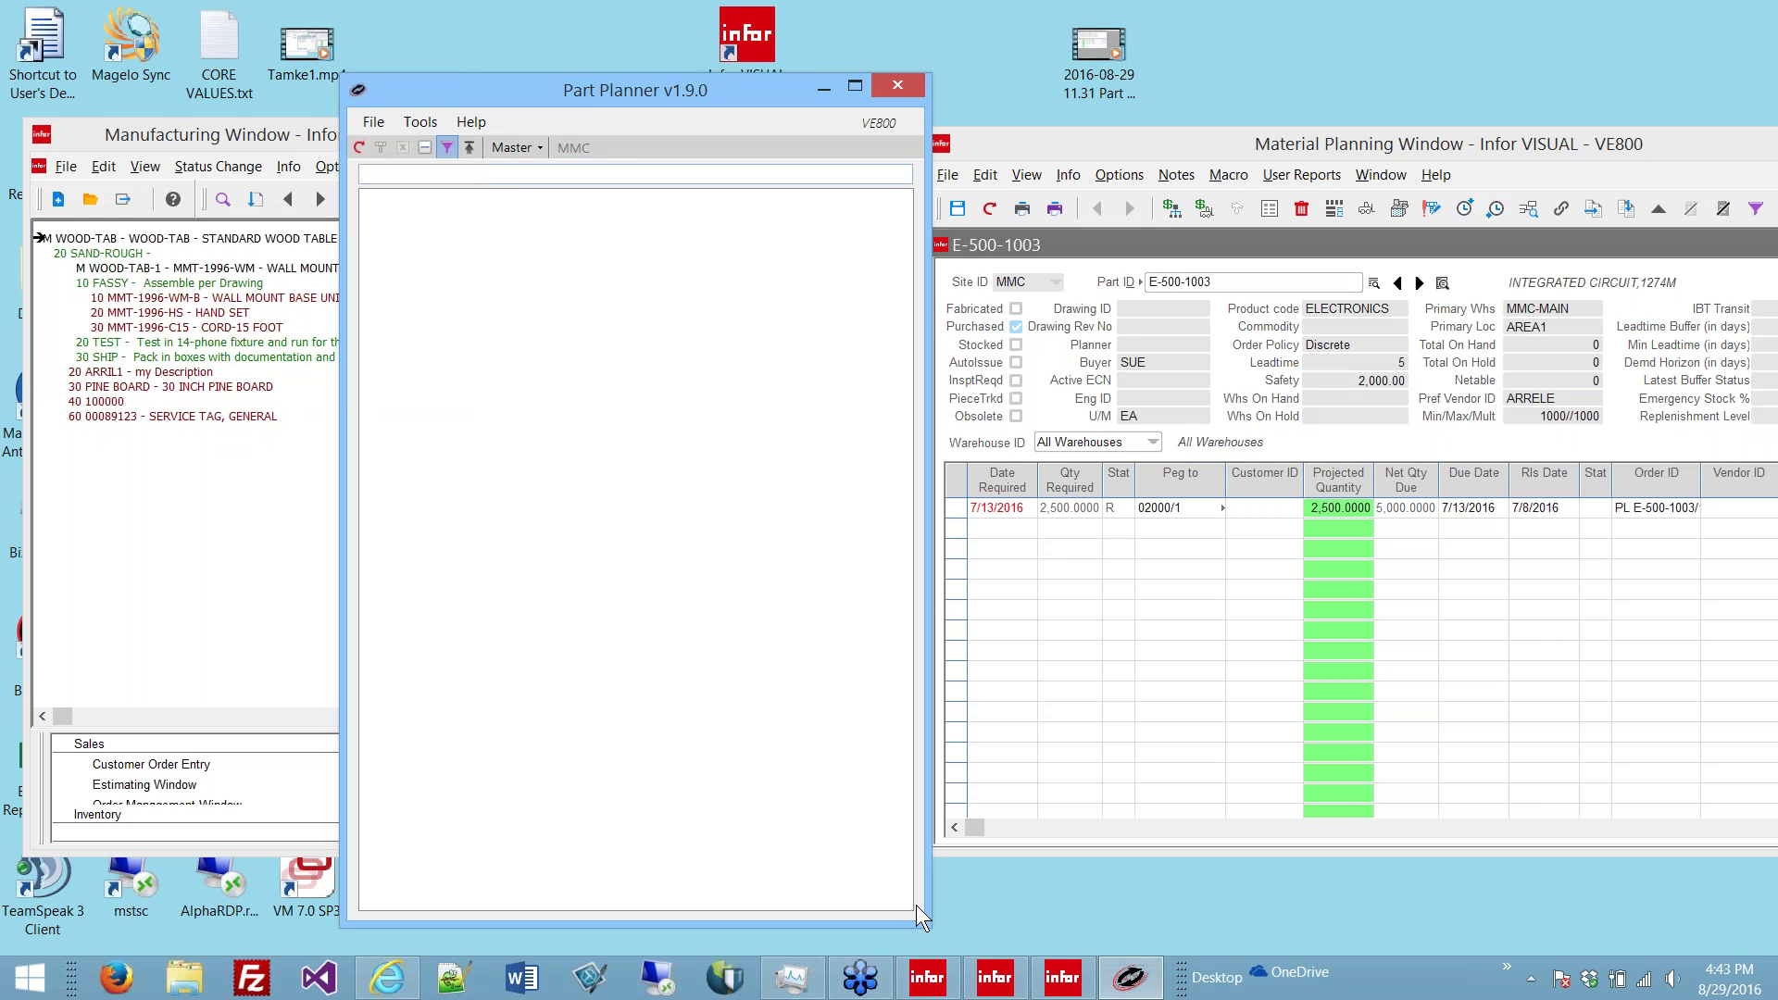